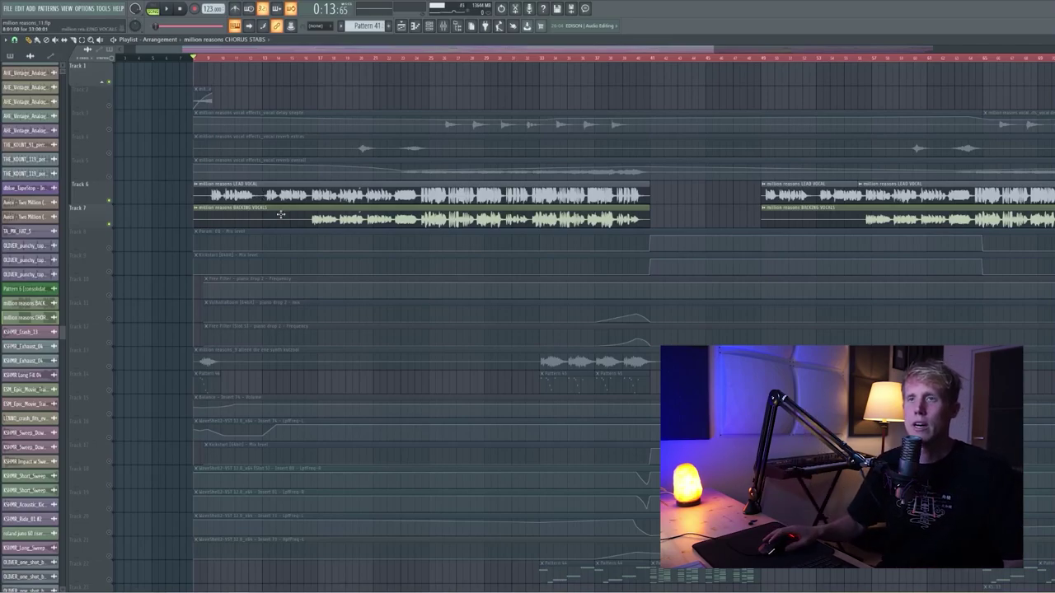
- Play back the lead and backing vocals, and open the lead vocal's channel settings and mixer insert
key(space)
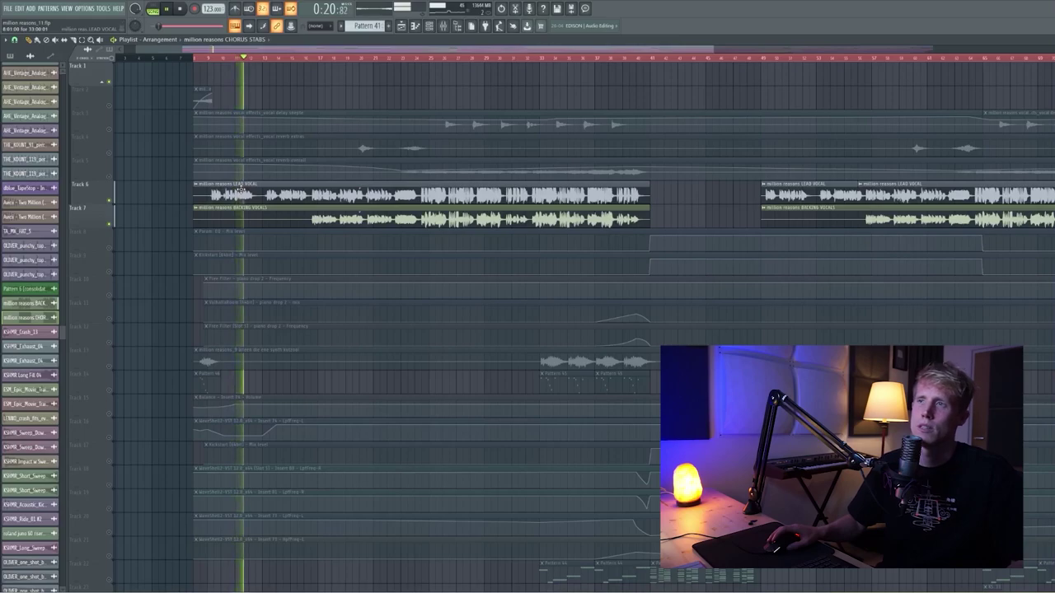
key(space)
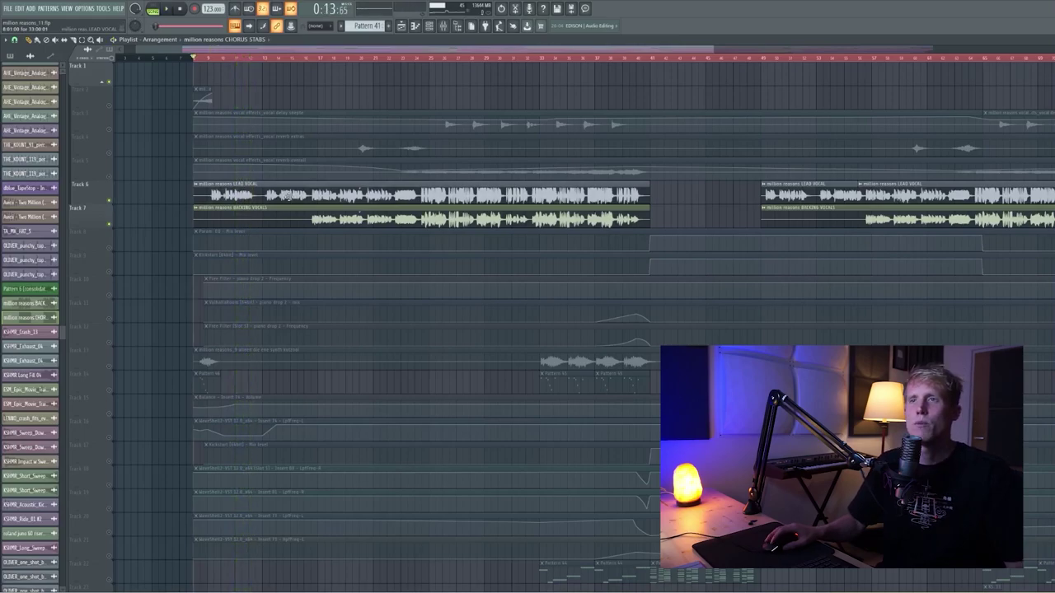
double_click(288, 196)
click(429, 25)
click(443, 25)
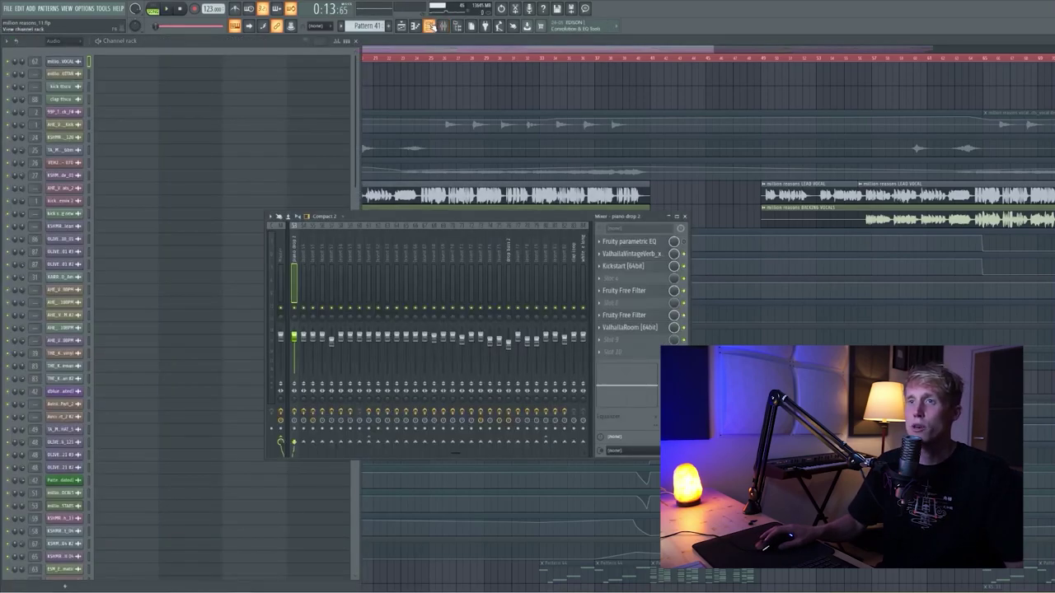
double_click(384, 196)
double_click(264, 126)
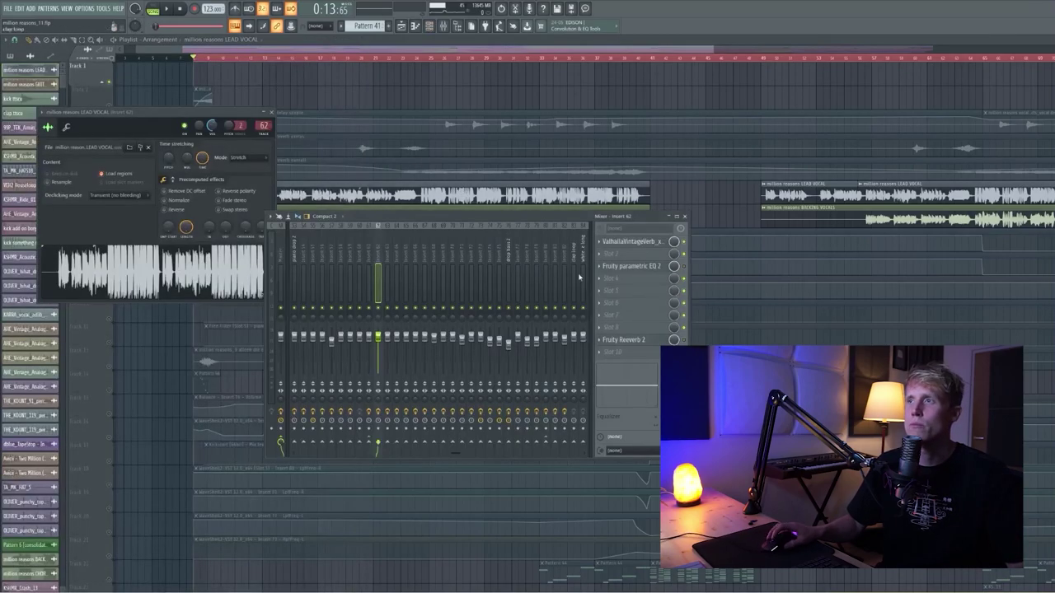
- Inspect the ValhallaVintageVerb settings on the lead vocal's mixer insert and close the plugin
click(655, 243)
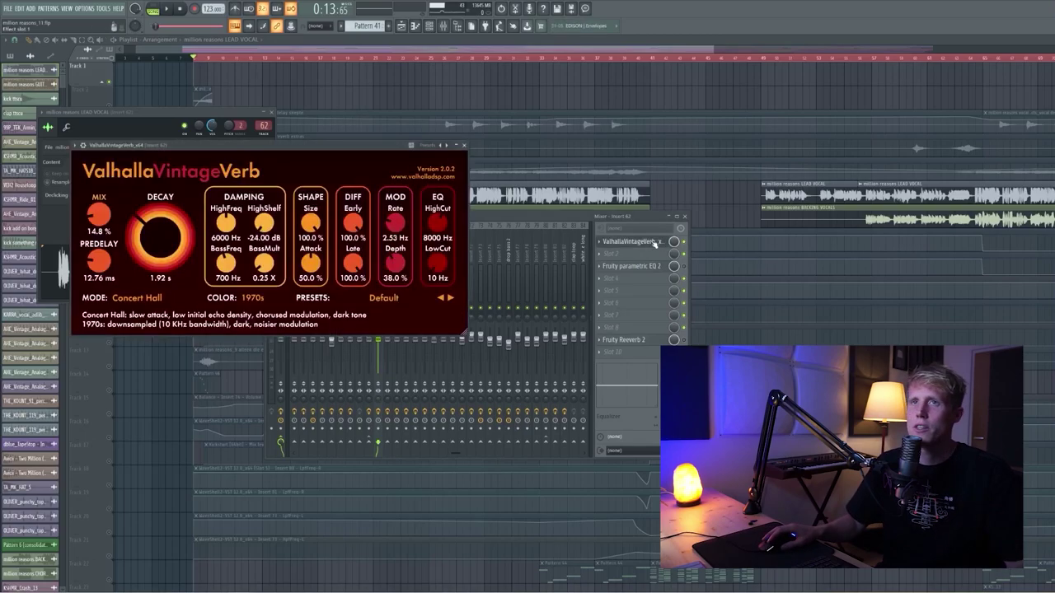
drag(265, 161, 337, 155)
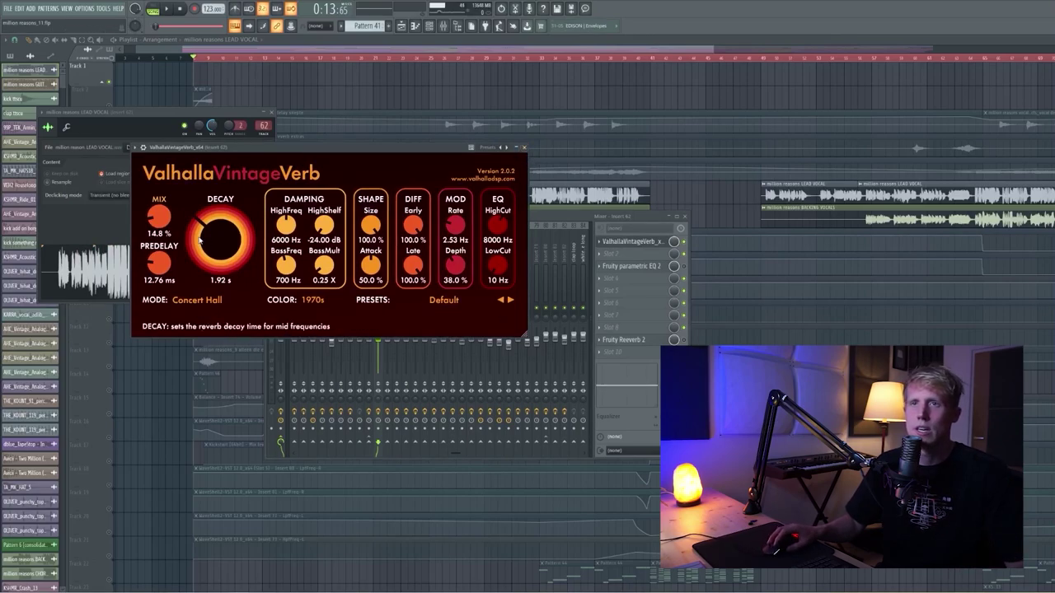
click(525, 147)
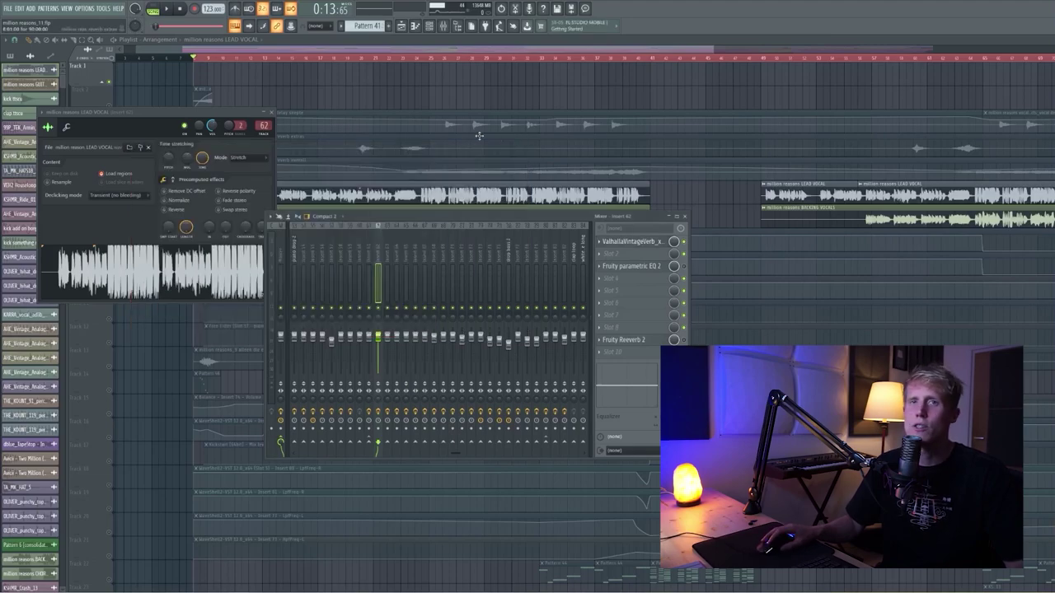
- Solo the chorus stabs track in the playlist and play it from bar 25
click(270, 112)
key(F9)
scroll(177, 219, down, 4)
scroll(106, 216, up, 4)
scroll(182, 288, down, 5)
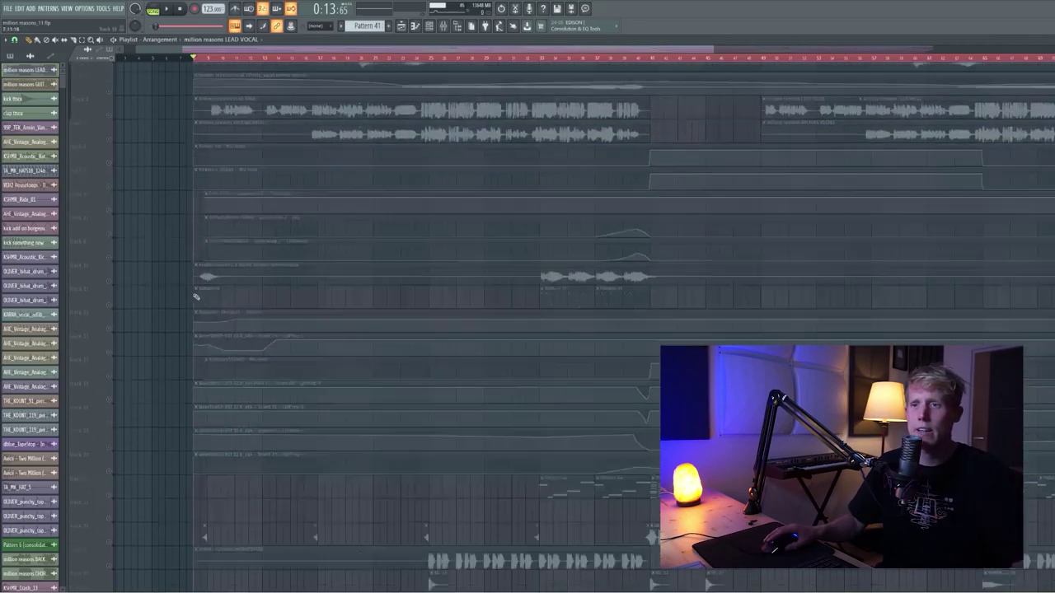
click(109, 320)
click(428, 59)
key(space)
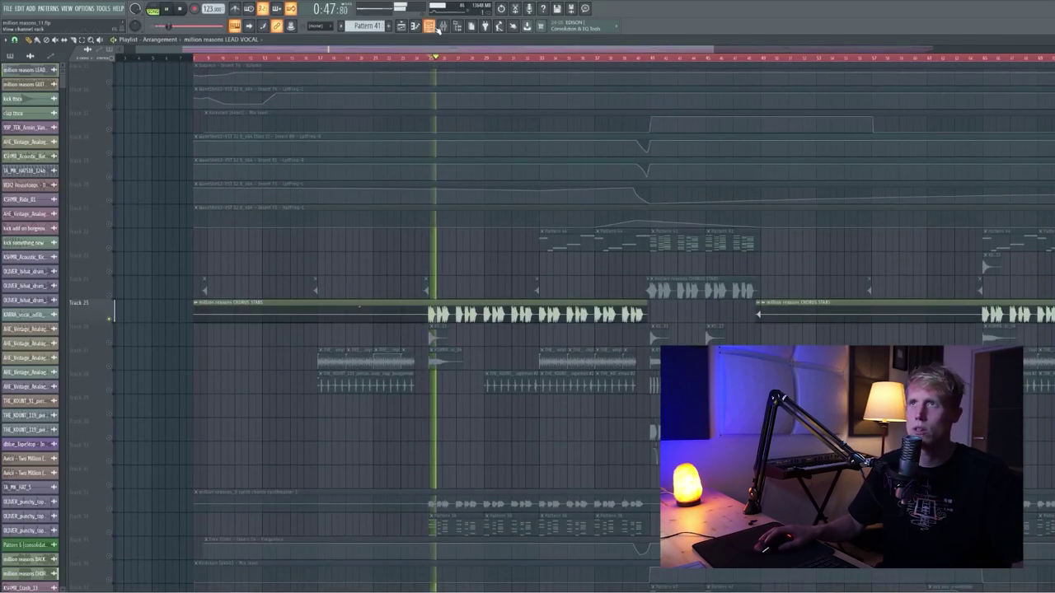
- Open the chorus stabs' channel and mixer insert, and examine its Kickstart, ValhallaVintageVerb and ValhallaRoom effects
double_click(423, 305)
key(F9)
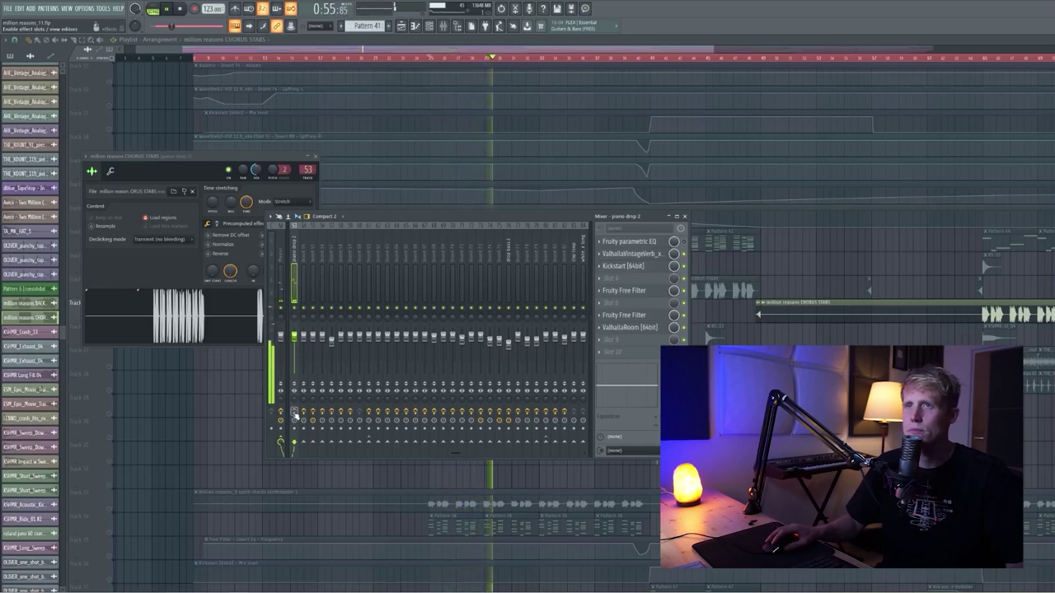
key(space)
click(634, 268)
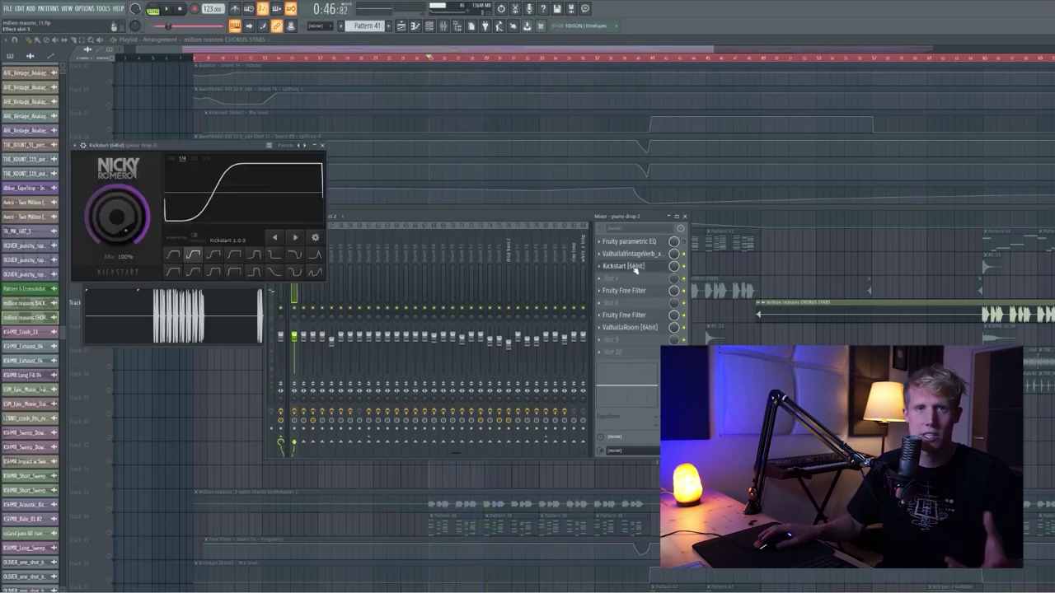
click(630, 253)
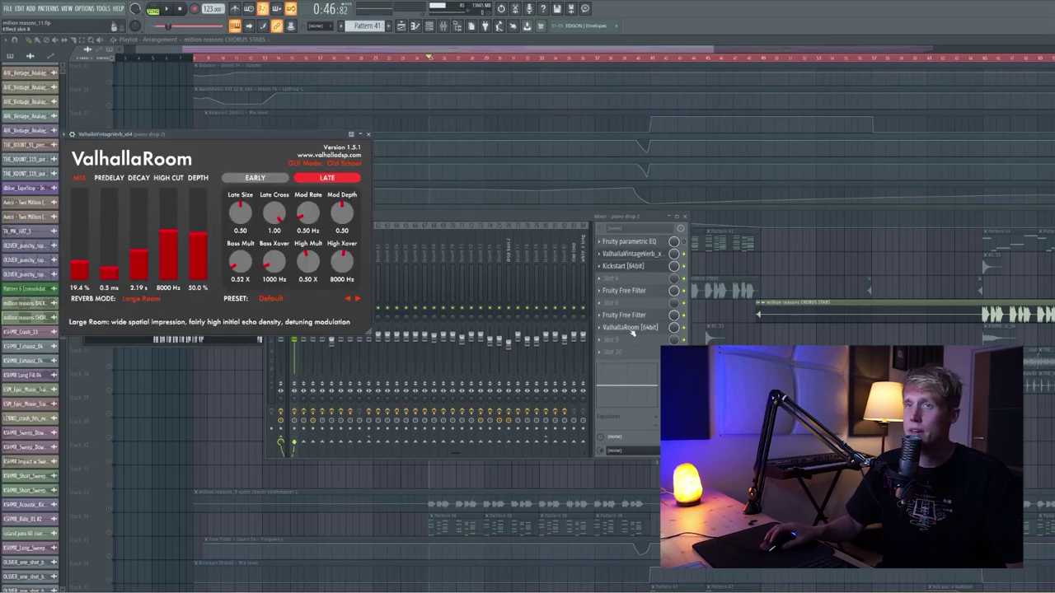
click(630, 328)
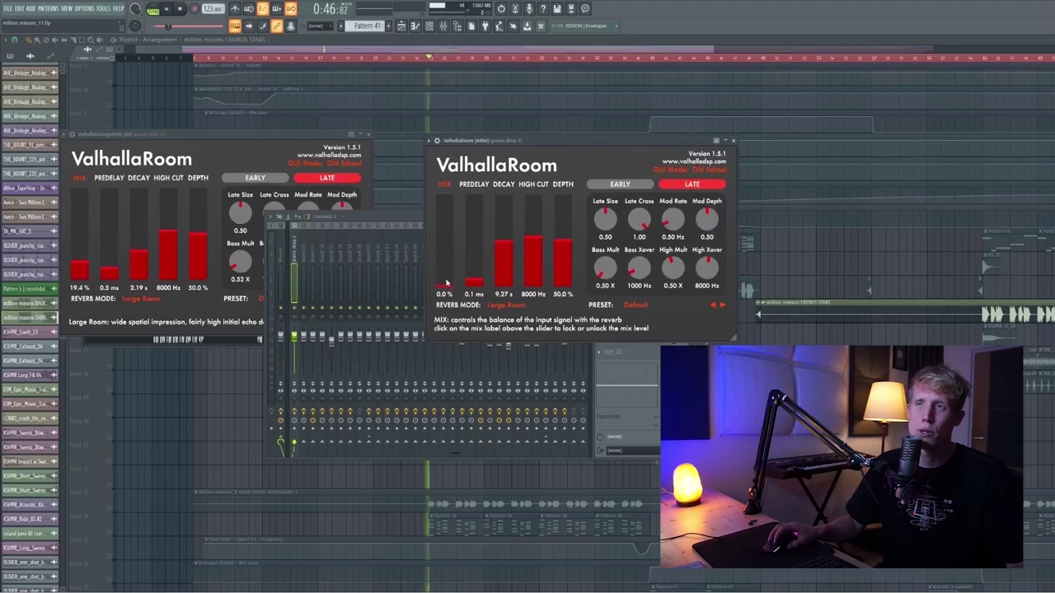
drag(446, 282, 445, 237)
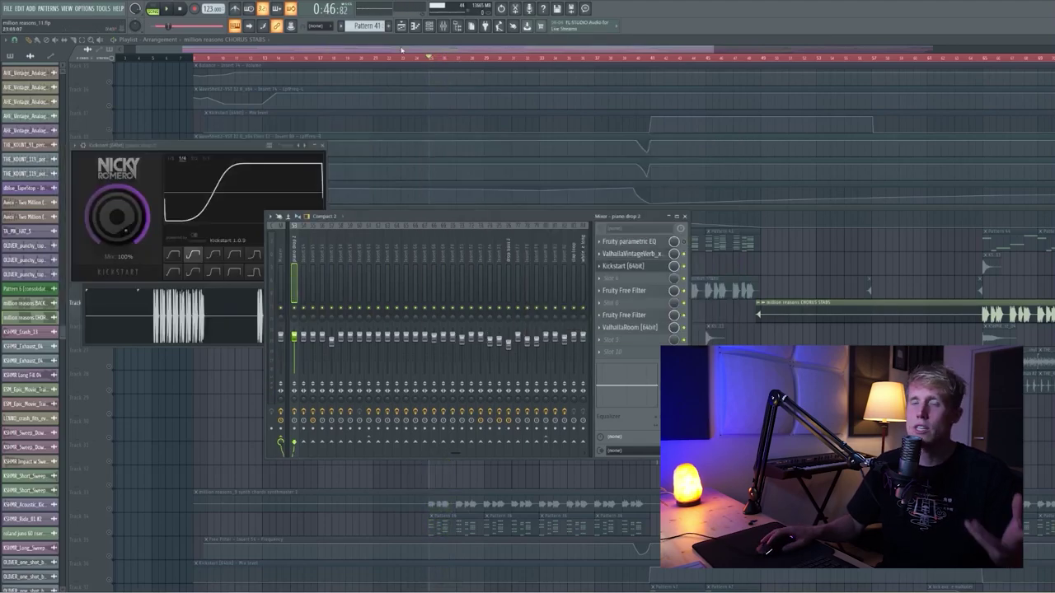
- Re-enable the playlist tracks, leaving the lead vocal, backing vocal and vocal effects tracks muted
click(402, 50)
scroll(273, 313, up, 7)
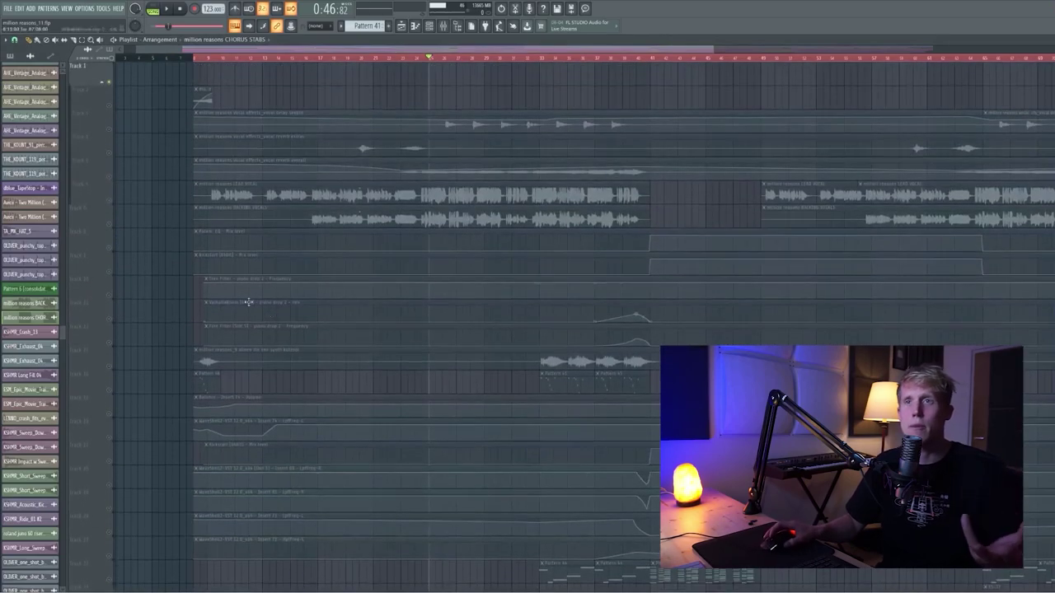
right_click(109, 247)
drag(108, 223, 107, 151)
click(108, 128)
click(109, 106)
scroll(197, 247, down, 5)
scroll(207, 266, up, 4)
scroll(221, 300, down, 5)
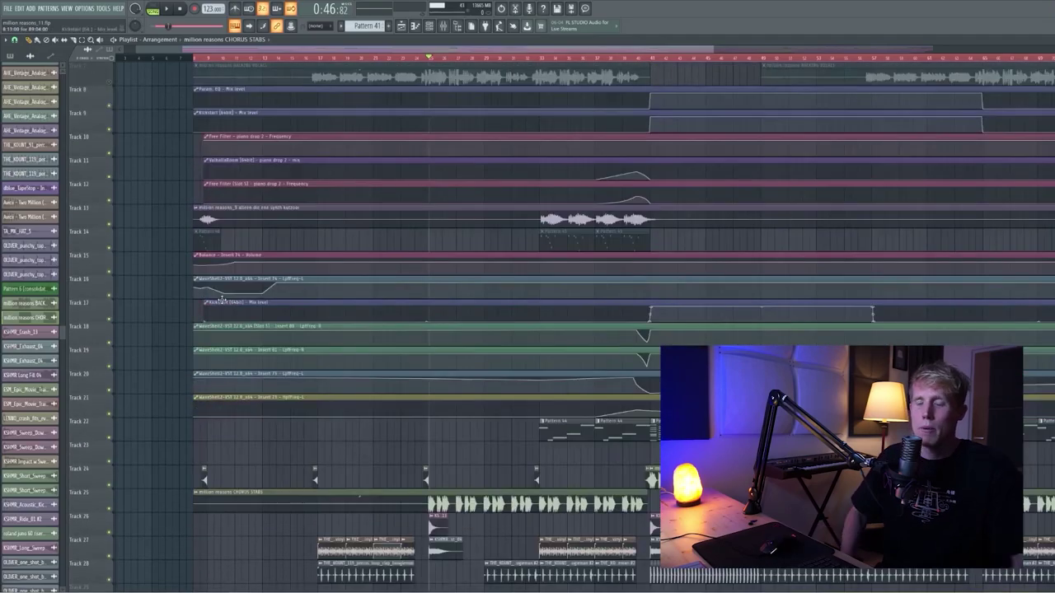
- Find the Keyscape channels of Pattern 15 in the channel rack and check their mixer inserts during playback
scroll(222, 300, down, 20)
scroll(279, 363, down, 7)
scroll(210, 361, up, 2)
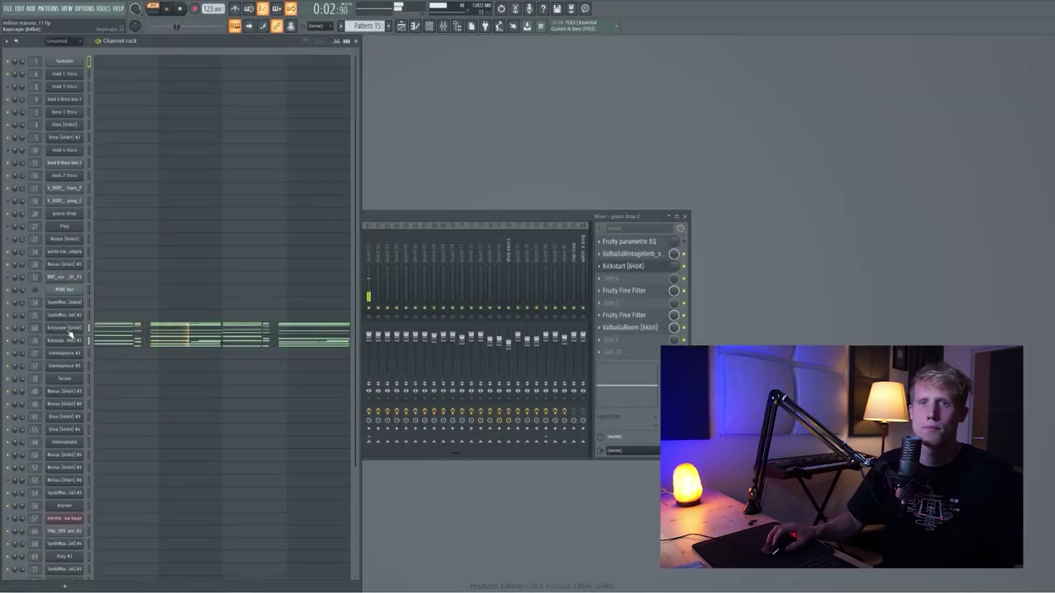
scroll(348, 371, down, 3)
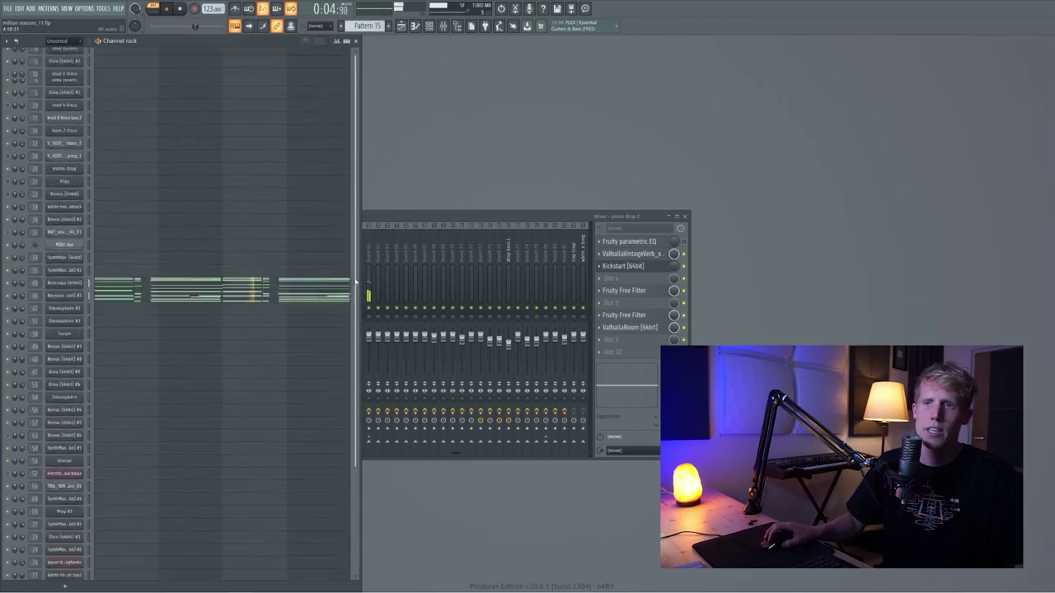
scroll(349, 371, up, 3)
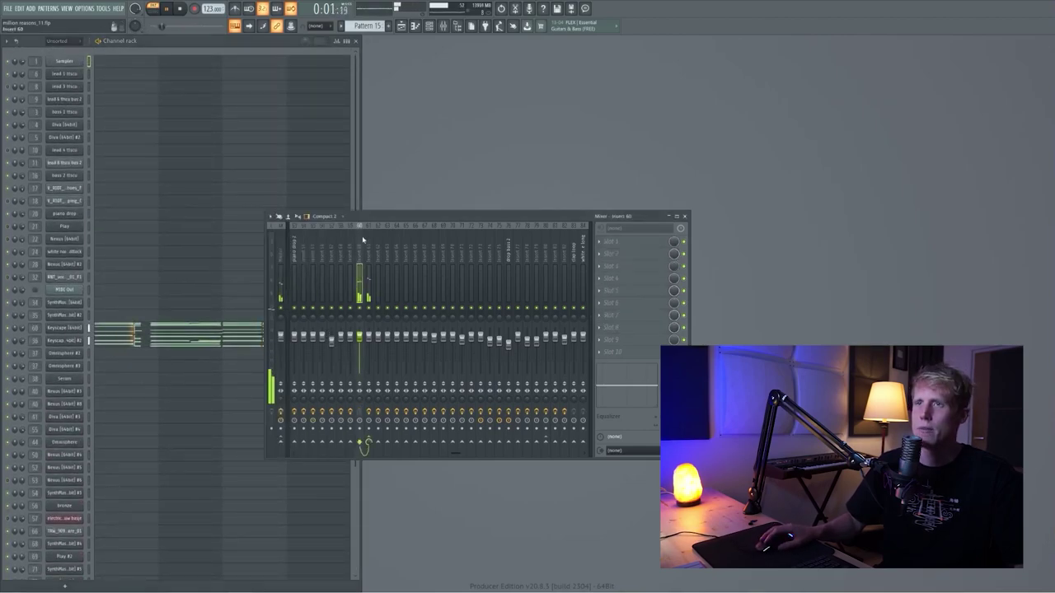
click(368, 242)
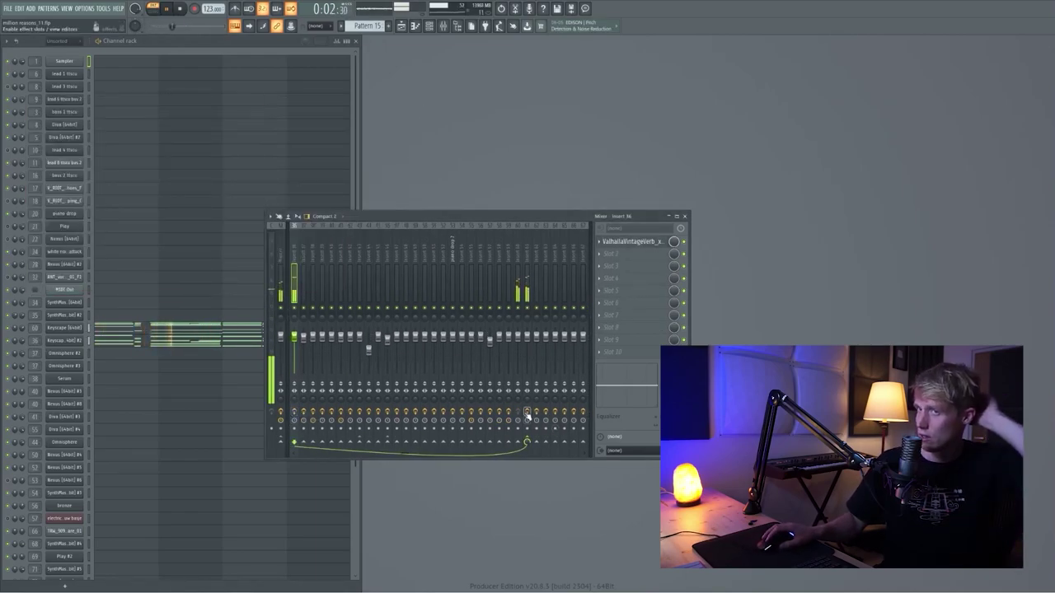
- Open the first Keyscape channel's notes in the piano roll, and view the chords up close during playback
click(188, 332)
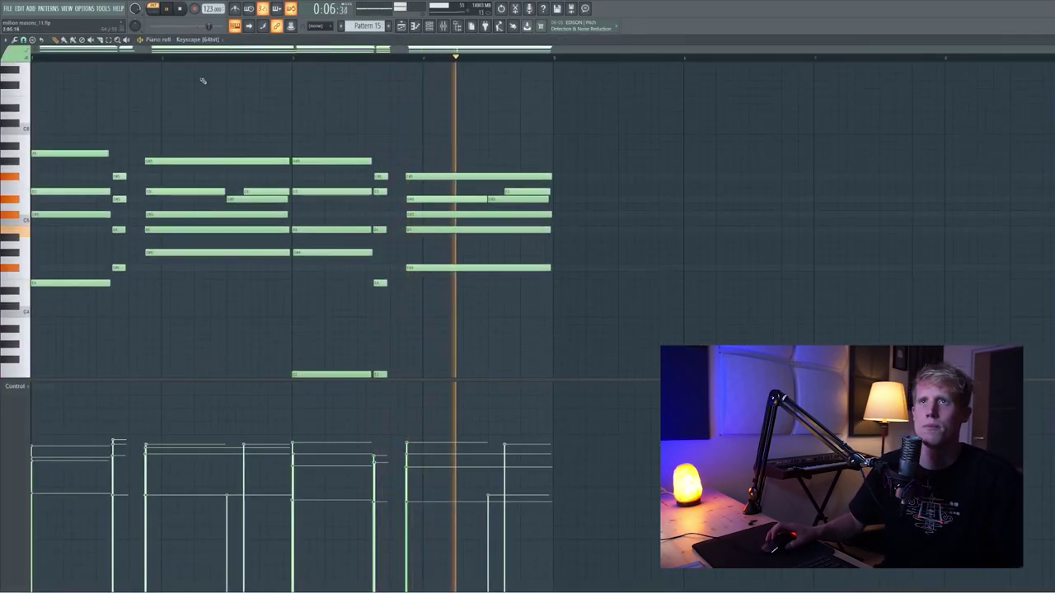
scroll(69, 171, up, 1)
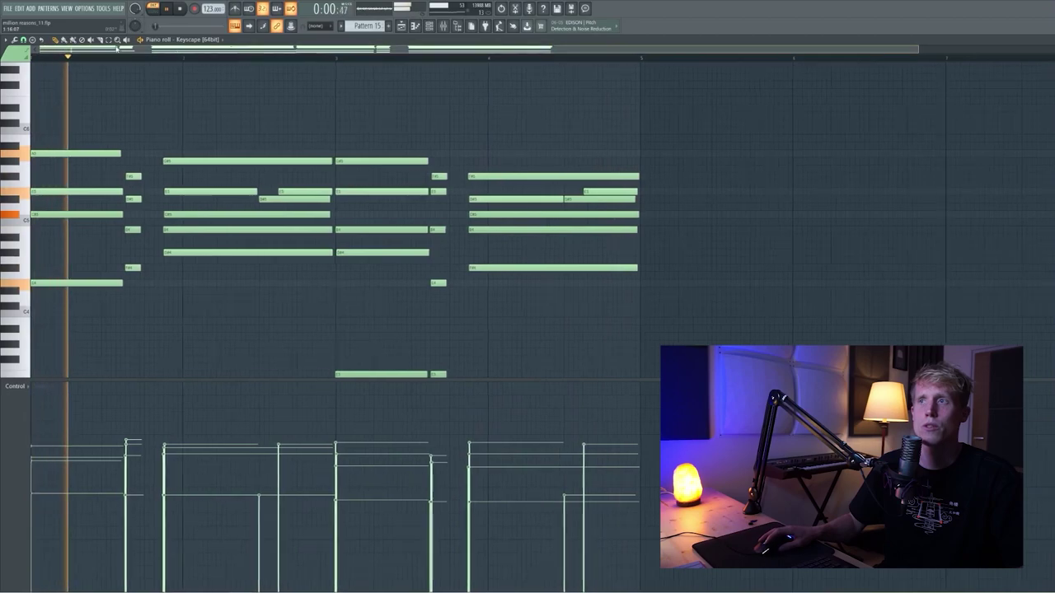
scroll(56, 165, up, 2)
scroll(154, 87, up, 1)
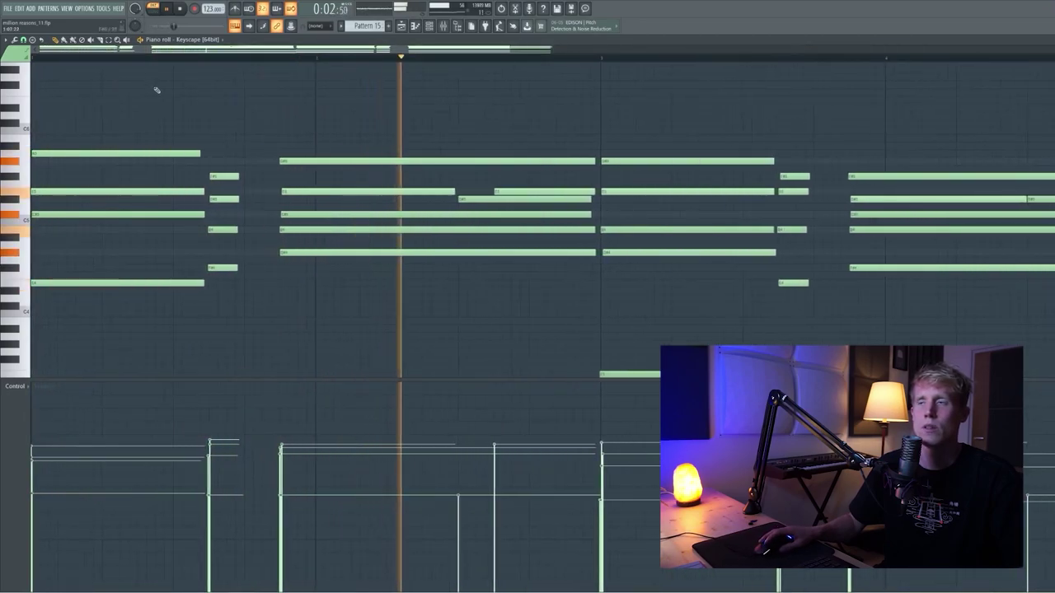
key(space)
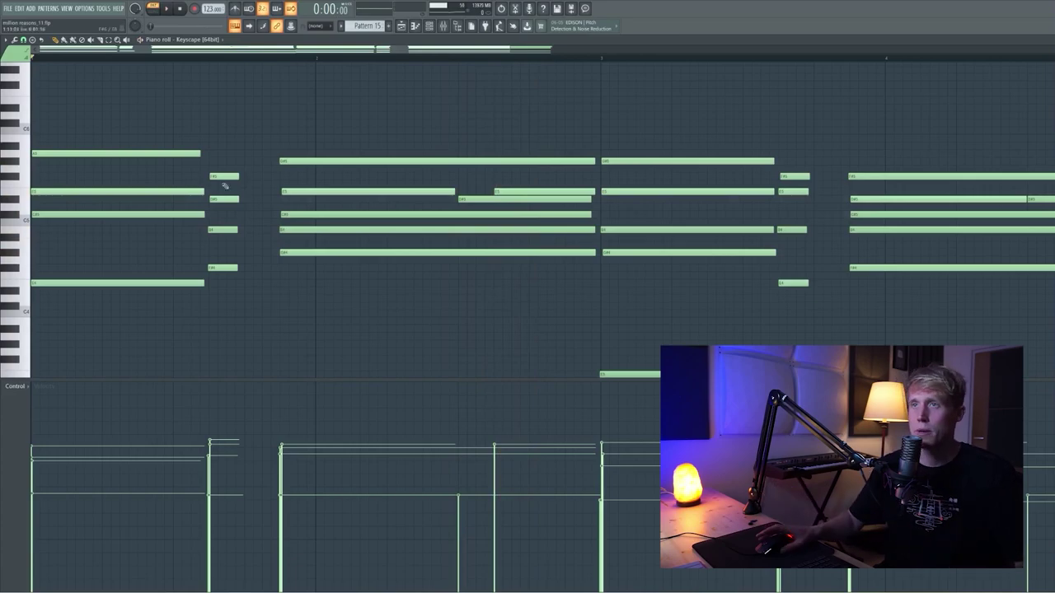
- Play the Keyscape chords from the middle of bar 2 and view their bass notes
click(436, 57)
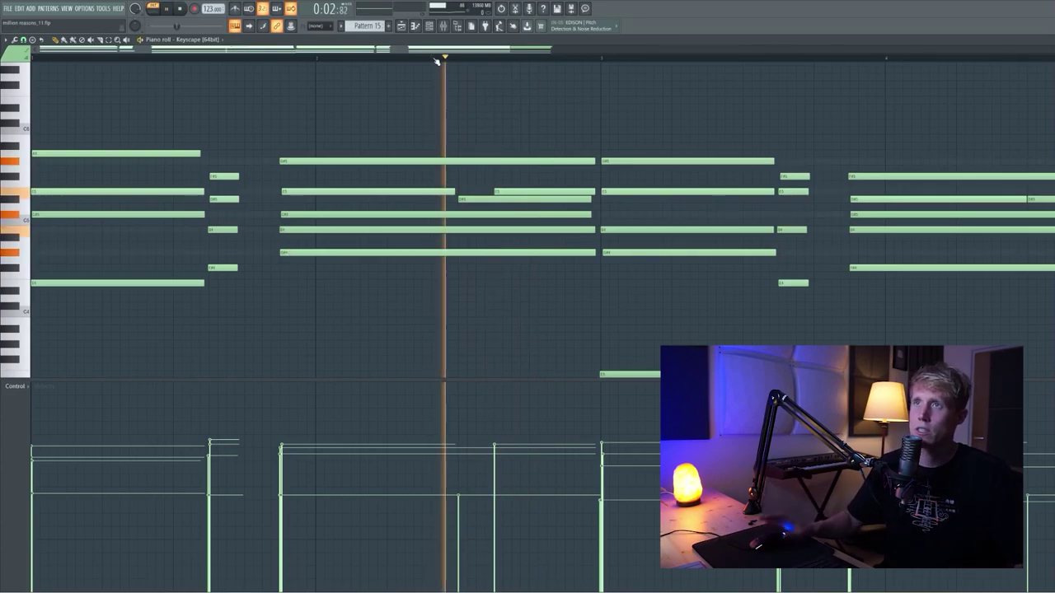
scroll(450, 200, down, 1)
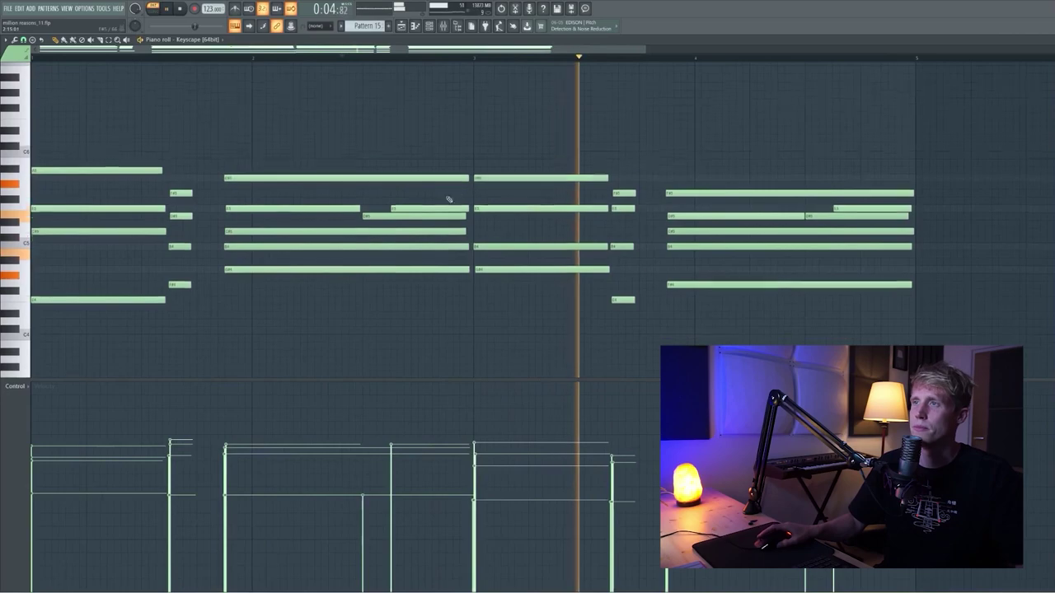
scroll(450, 200, down, 3)
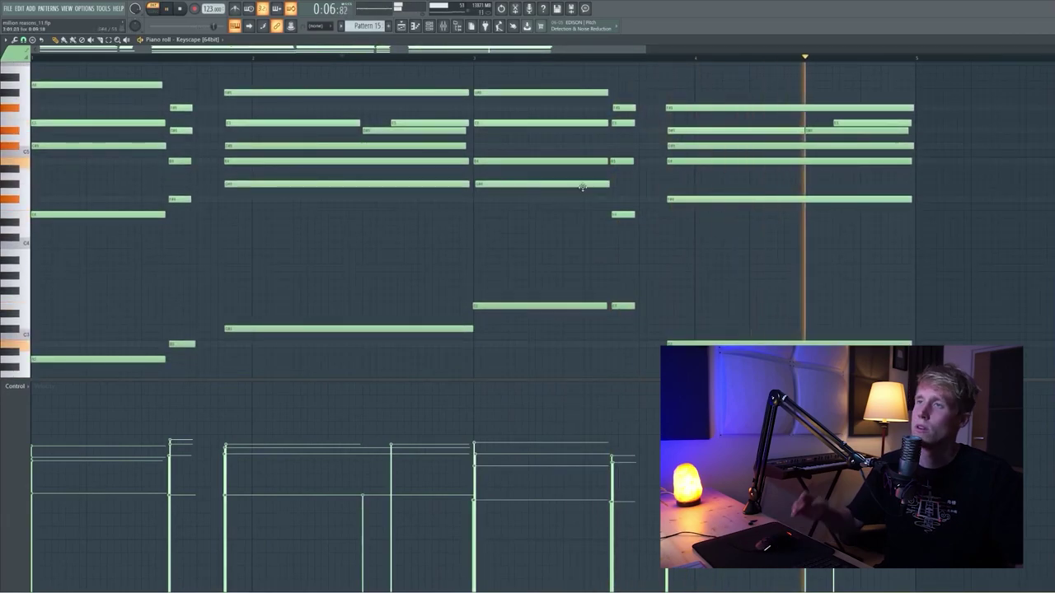
key(space)
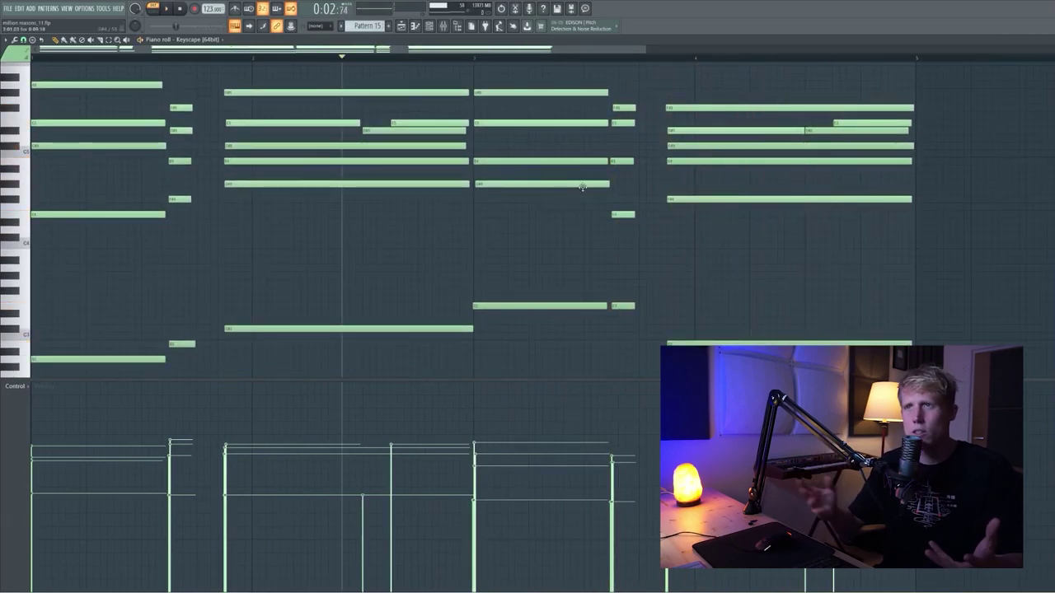
- Examine the note start times and velocities of the opening Keyscape chords up close, and replay the pattern
scroll(326, 91, up, 1)
scroll(149, 162, down, 2)
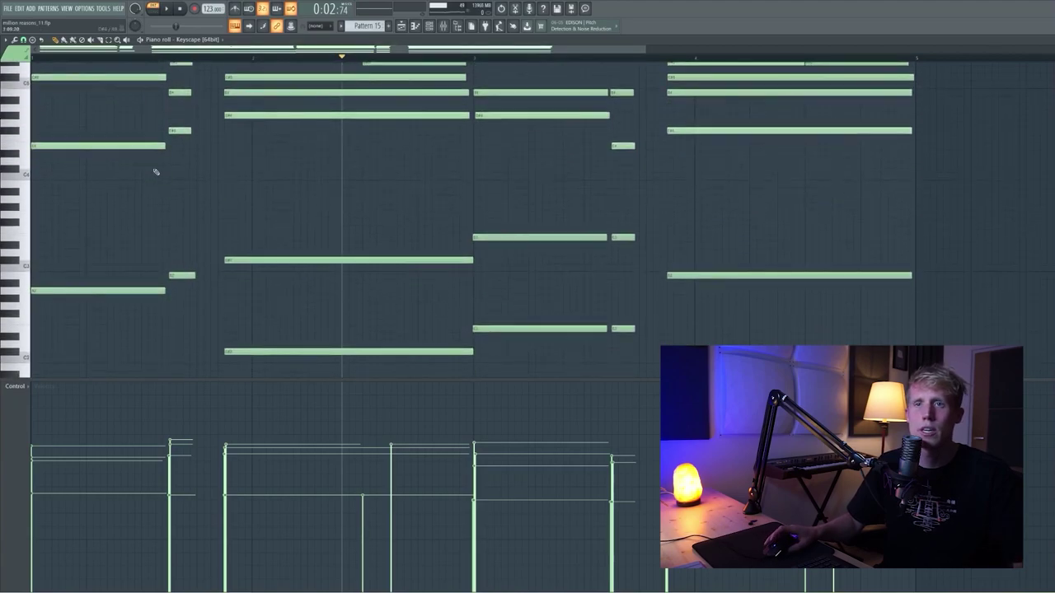
scroll(156, 172, up, 5)
ctrl+scroll(234, 206, up, 1)
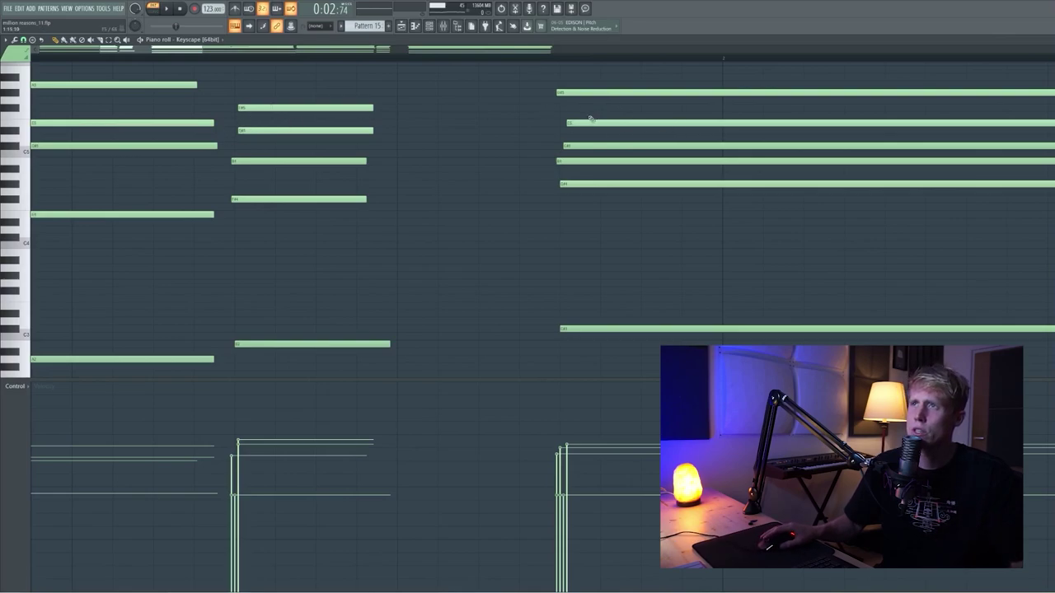
ctrl+scroll(592, 117, down, 1)
ctrl+scroll(621, 134, up, 1)
ctrl+scroll(622, 135, down, 2)
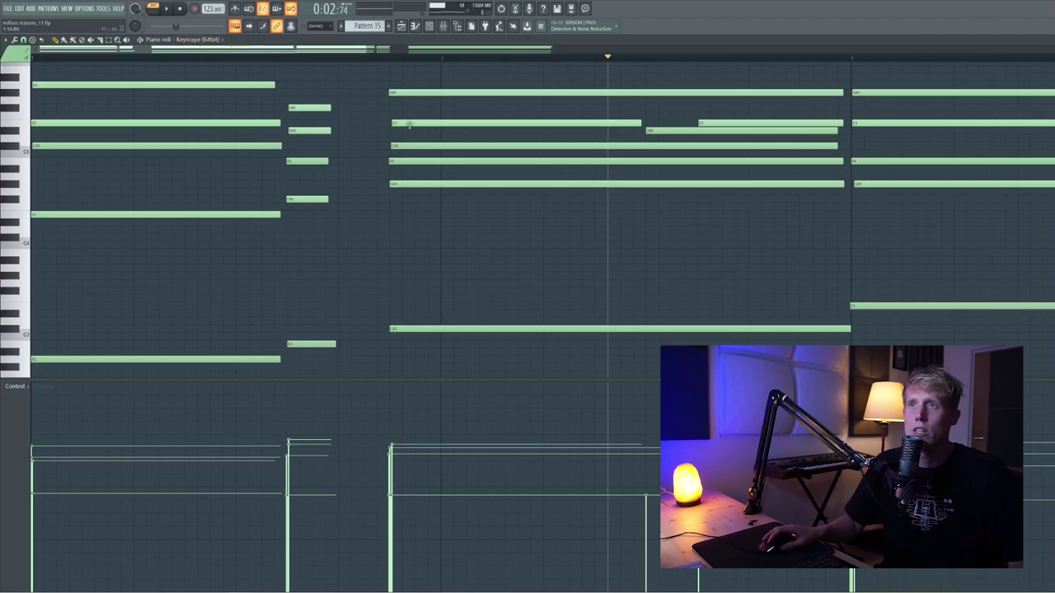
scroll(396, 118, up, 3)
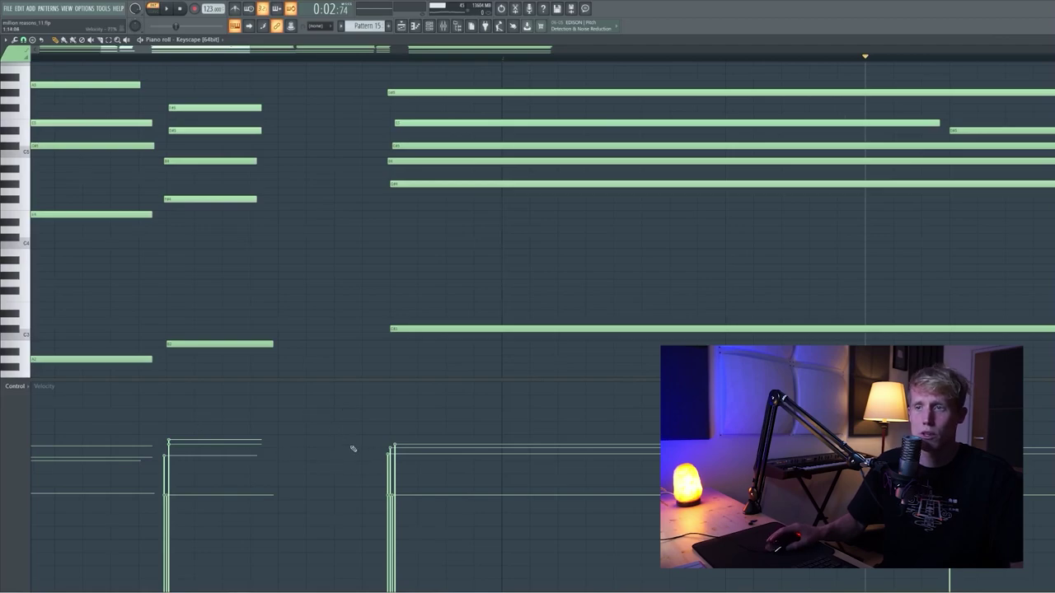
scroll(350, 443, down, 3)
key(space)
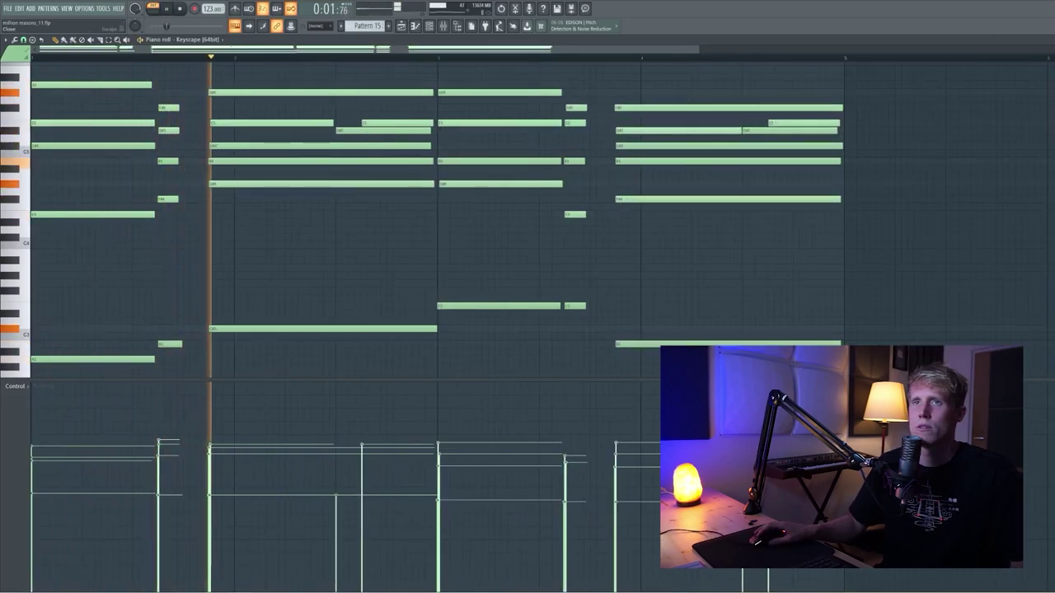
- Close the piano roll and mixer, open the playlist and move the song position near the start of the arrangement
click(1049, 40)
click(684, 217)
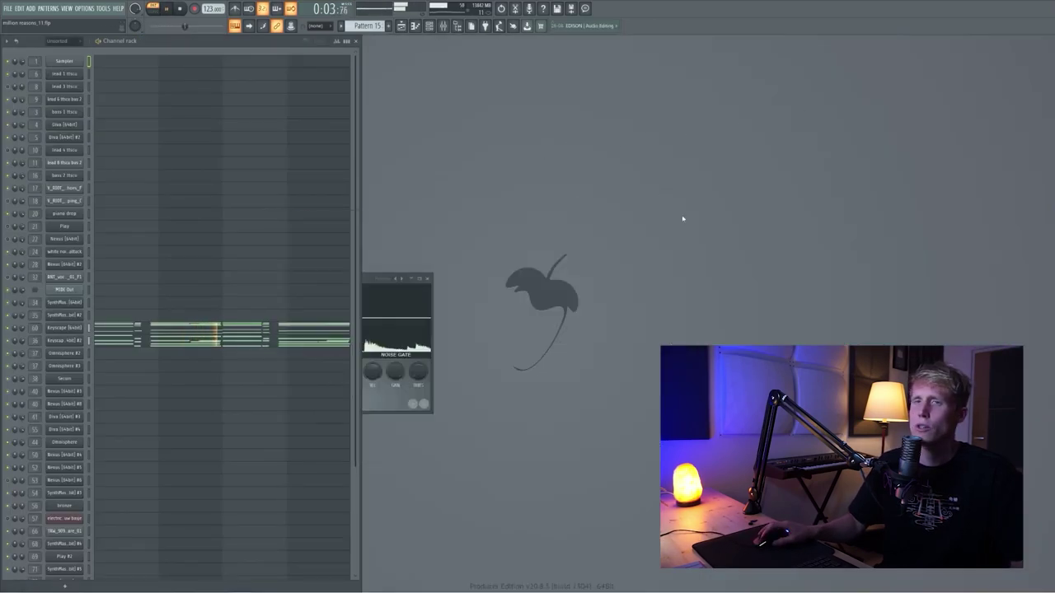
click(401, 26)
click(221, 60)
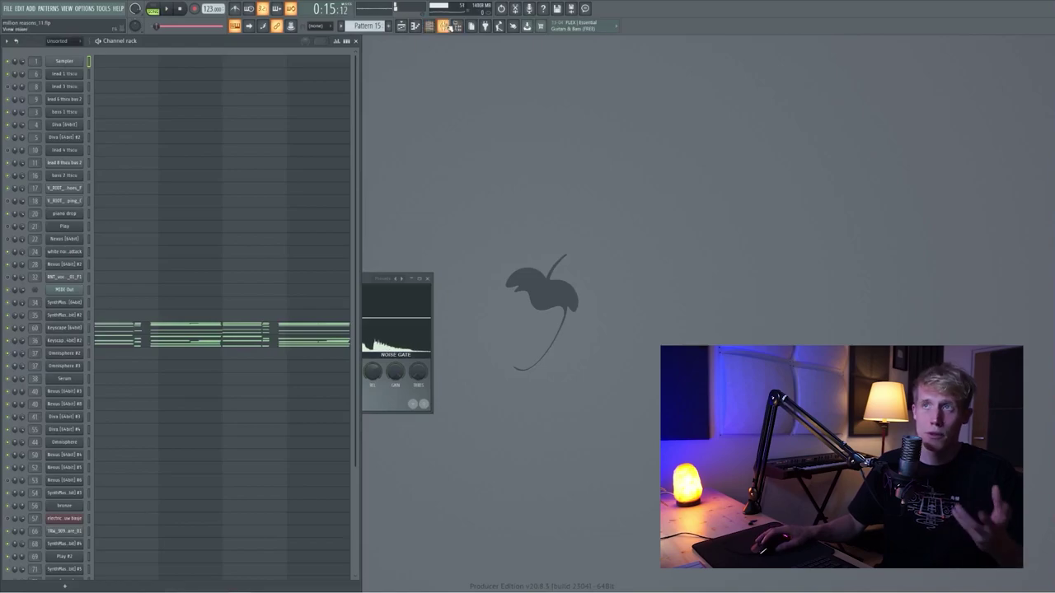
- Open the mixer and examine the WaveShell low-pass filter and Fruity Free Filter on insert 61
click(444, 25)
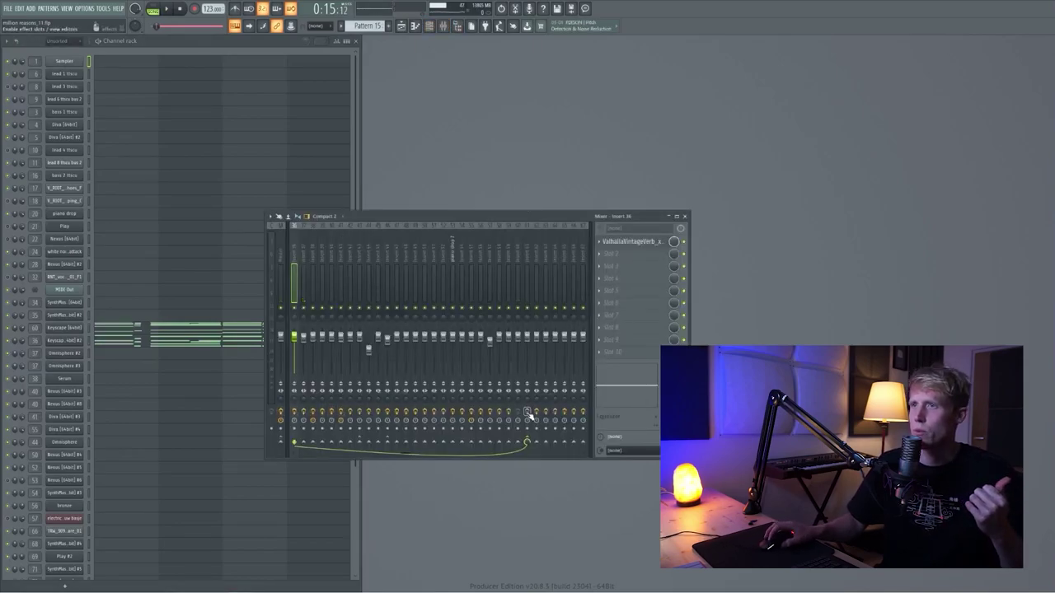
click(518, 262)
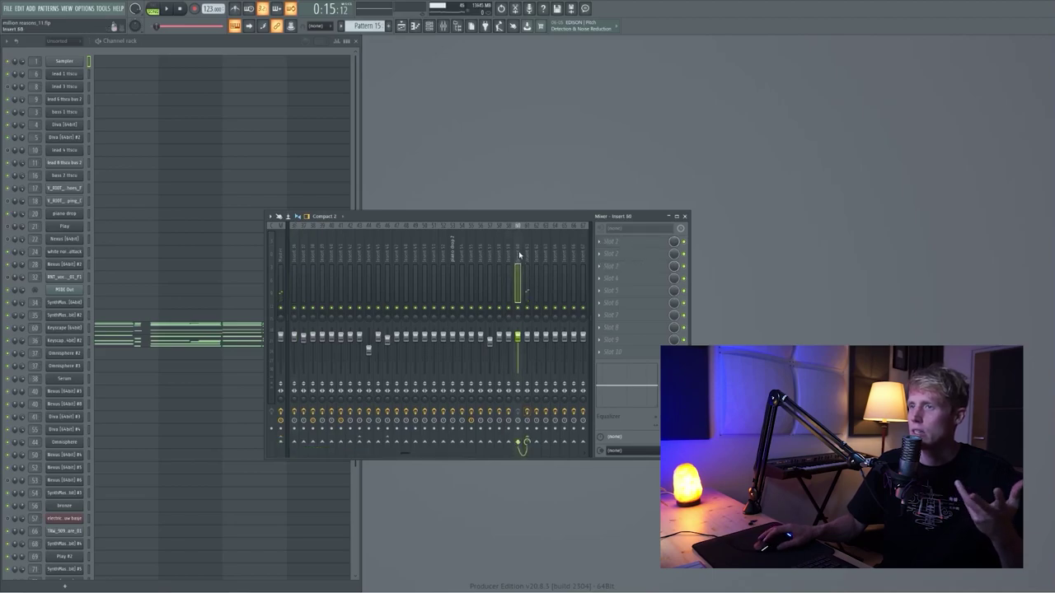
click(402, 26)
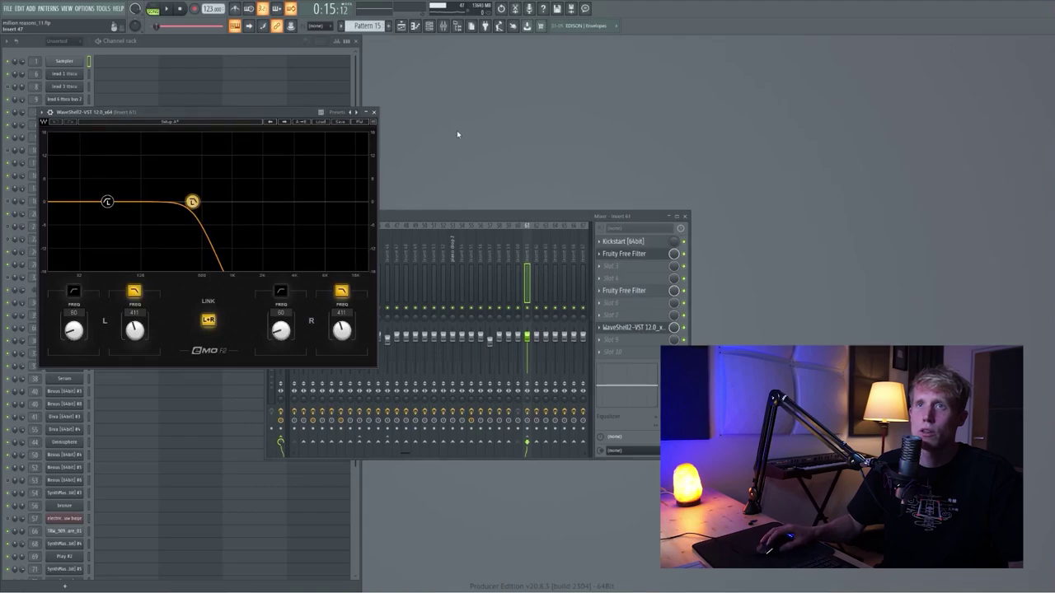
drag(248, 112, 486, 105)
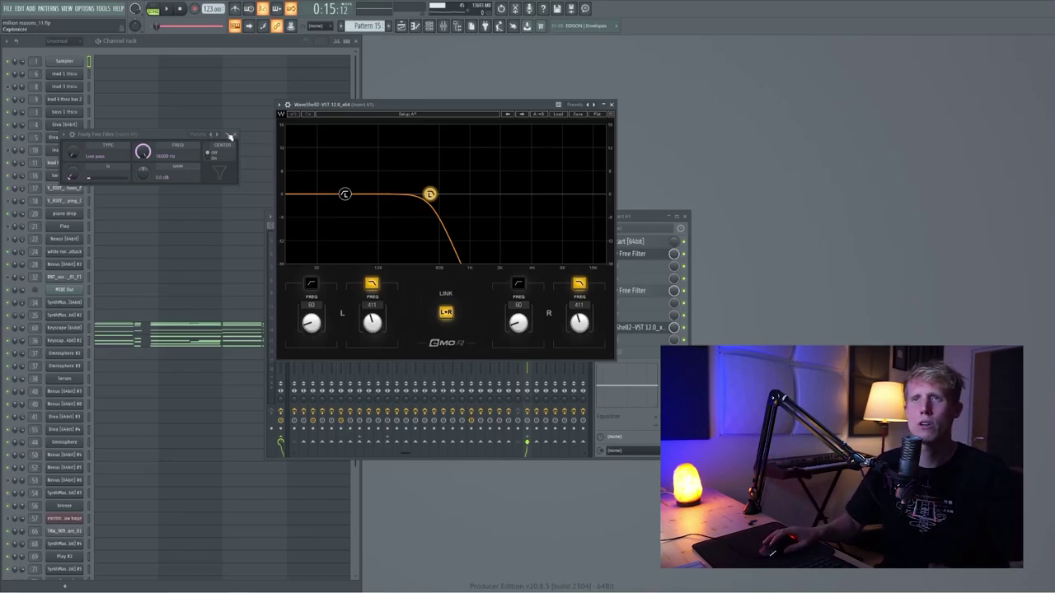
click(235, 134)
- Play Pattern 15 in pattern mode with the insert 61 filter in view, close the filter window and stop playback
click(304, 108)
key(space)
click(153, 12)
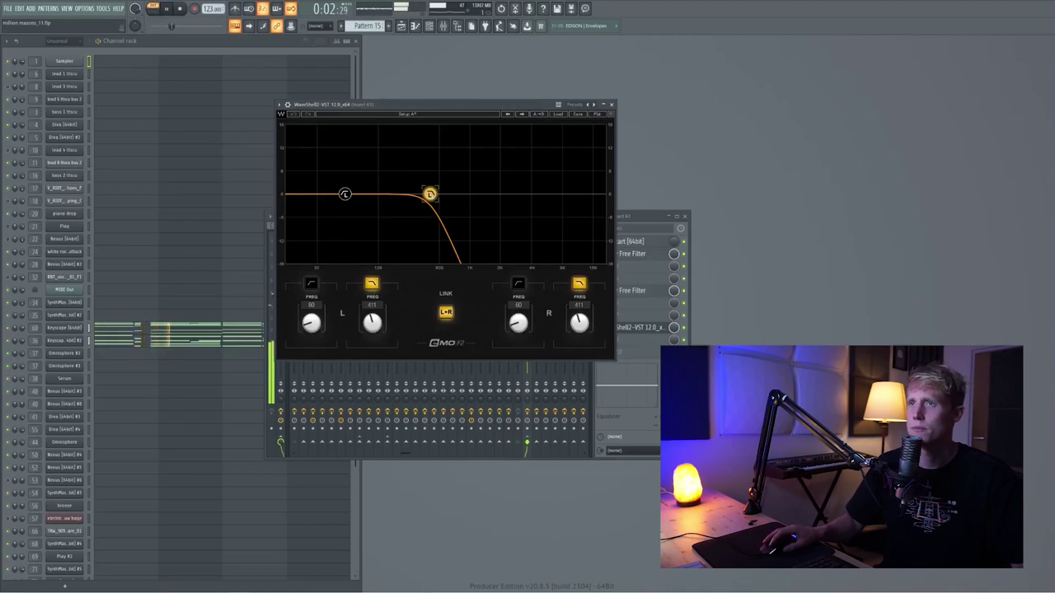
click(611, 105)
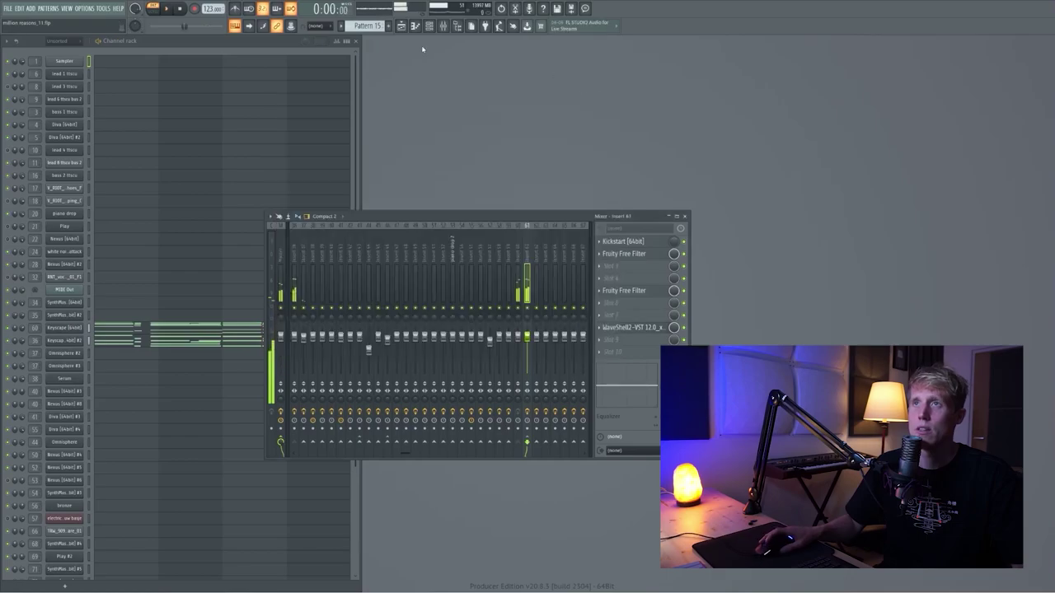
key(space)
- Select Pattern 19 from the playlist and open its Omnisphere #2 channel to show the patch
click(402, 27)
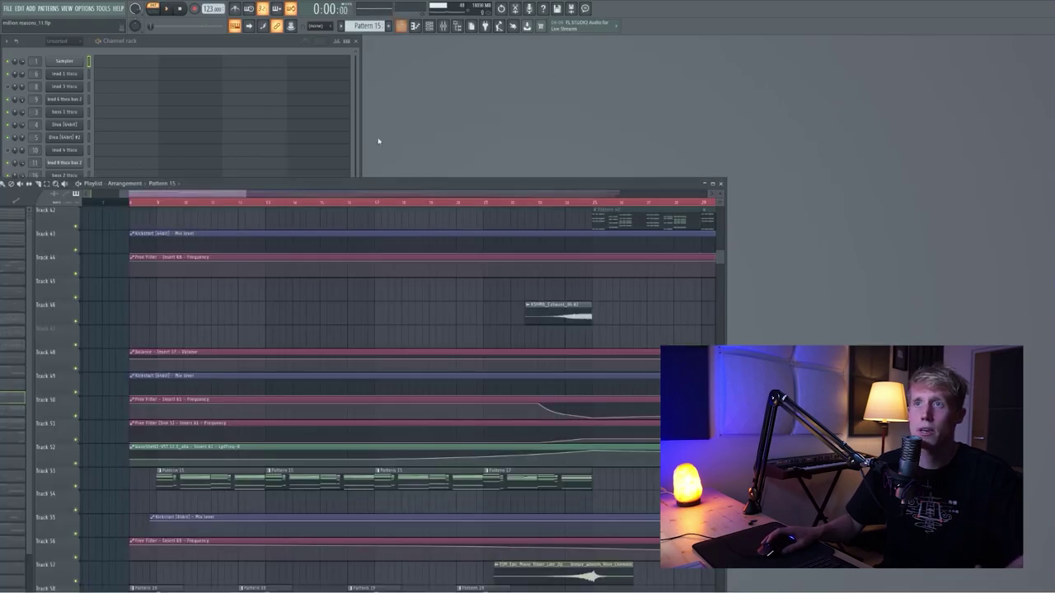
double_click(397, 184)
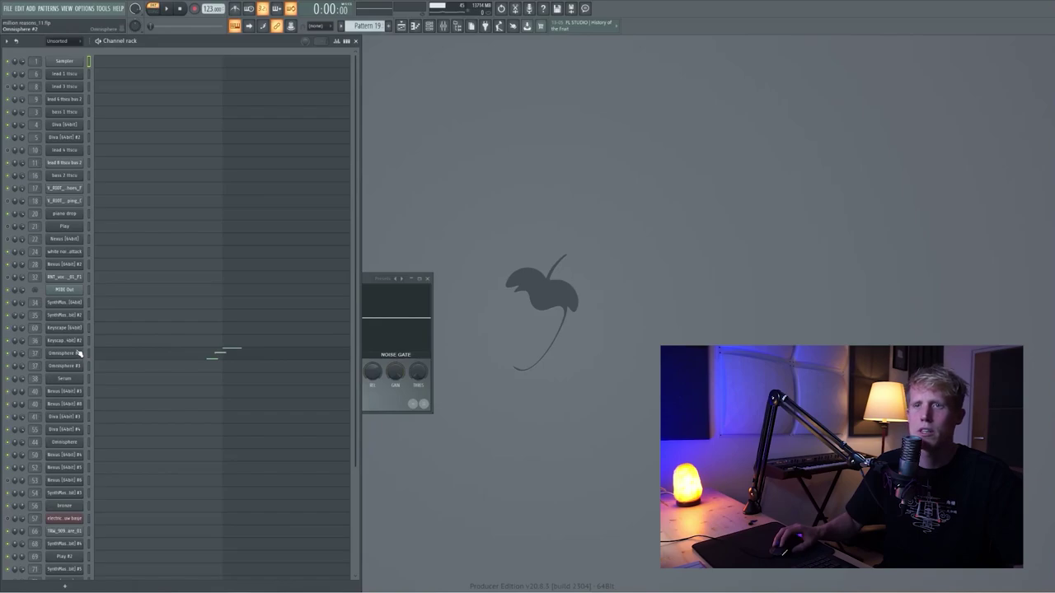
click(79, 353)
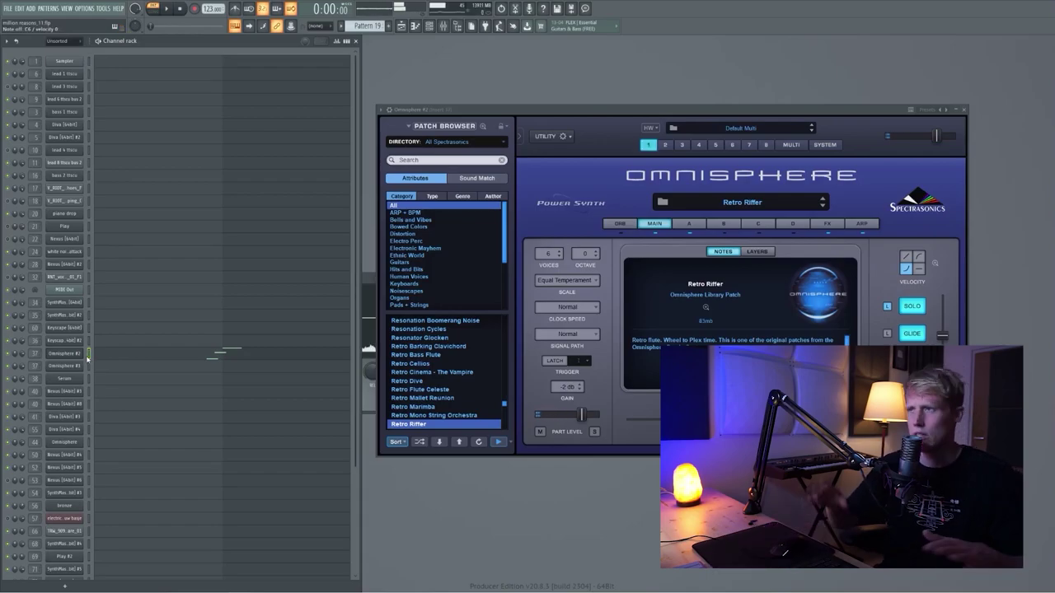
- Open the Omnisphere #2 notes in the piano roll and play them from just before the first note
click(202, 357)
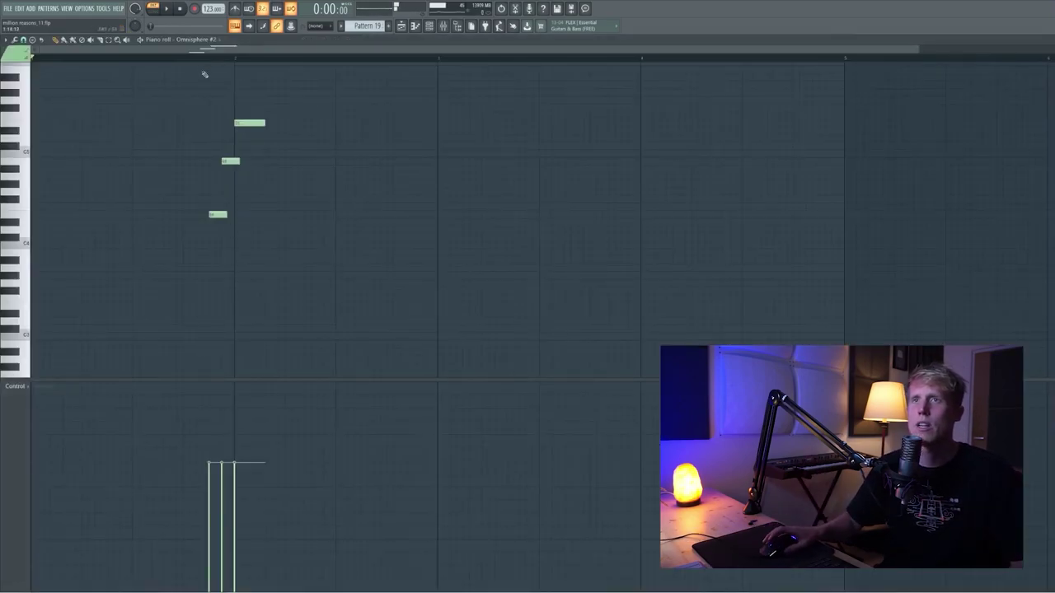
click(184, 59)
scroll(289, 252, up, 3)
scroll(291, 243, down, 1)
key(space)
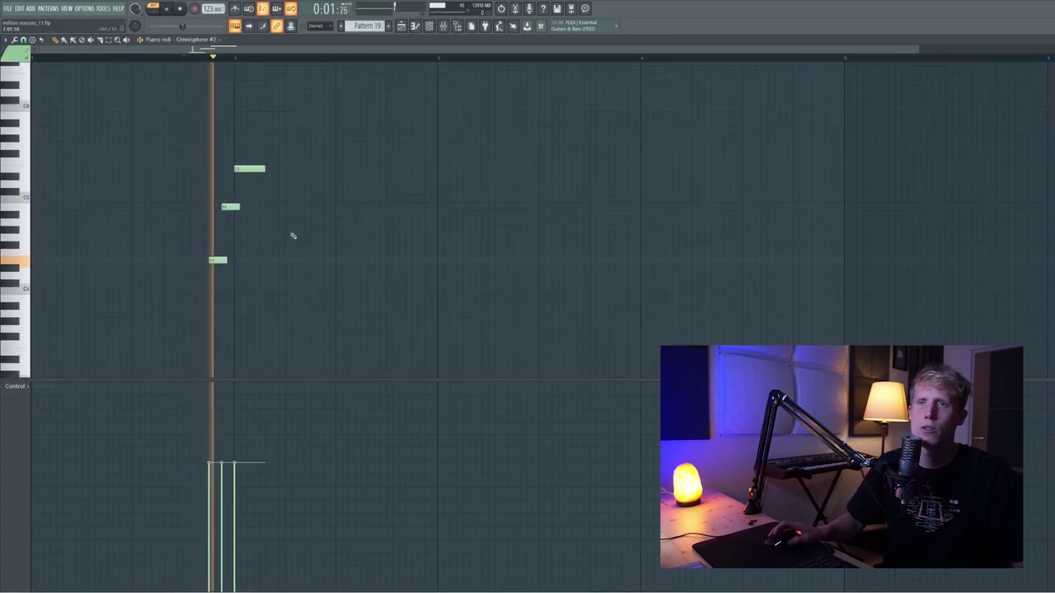
key(space)
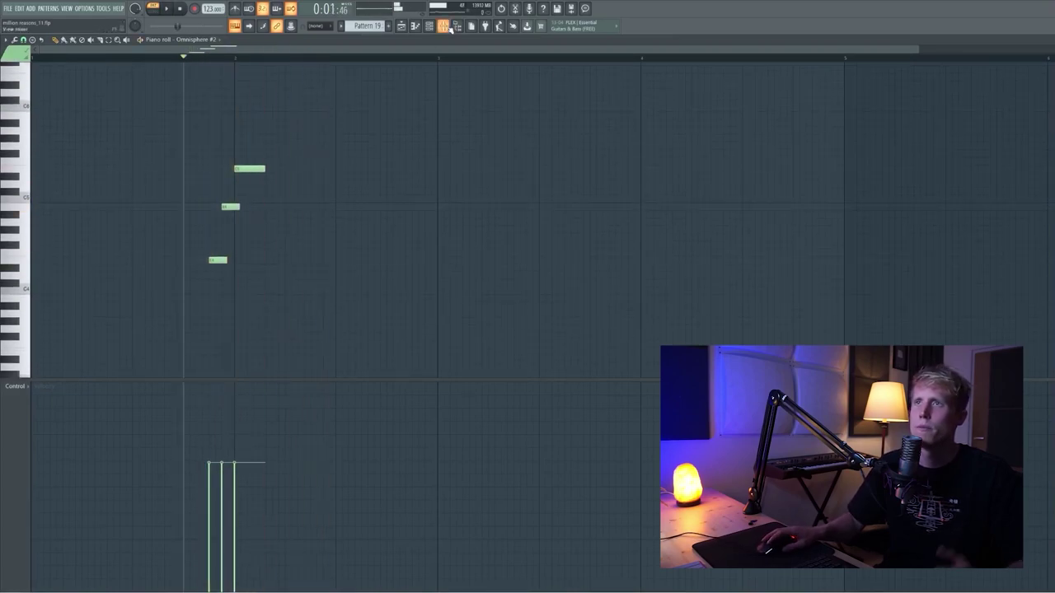
- Replace the piano roll with the mixer and open Fruity delay 2 on Omnisphere #2's insert 37, placed over the channel rack
click(447, 26)
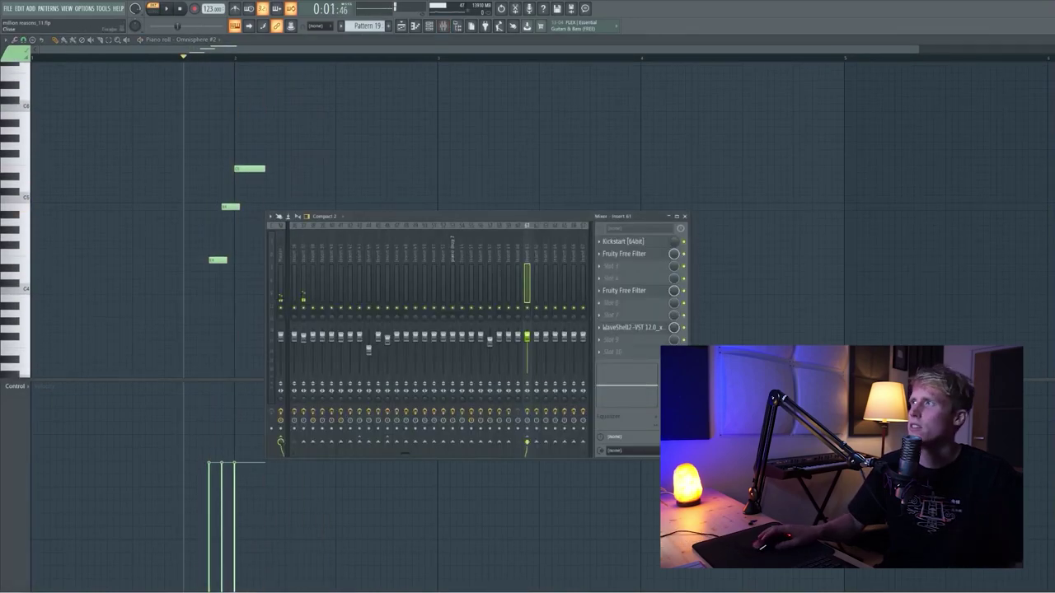
click(1048, 40)
double_click(40, 357)
click(626, 242)
drag(612, 129, 249, 150)
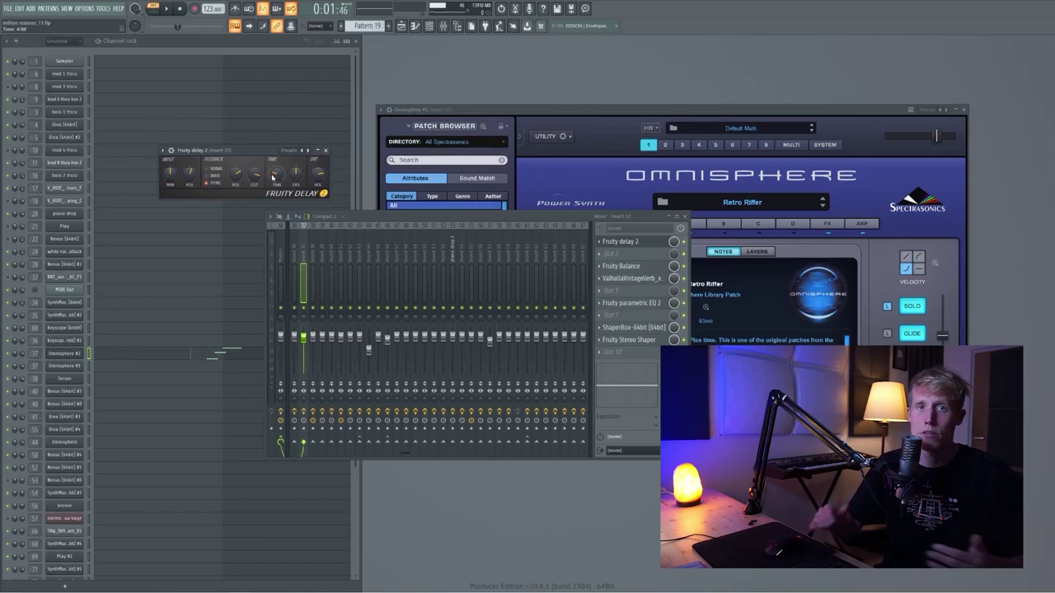
- View the preset step lengths available for the Fruity delay 2 time without choosing one
right_click(280, 177)
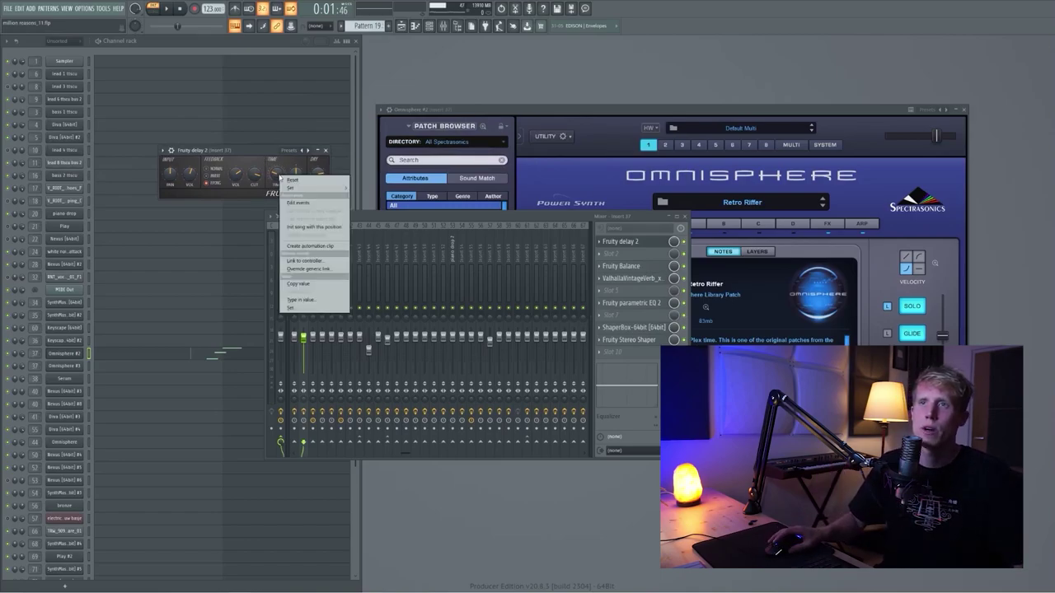
mouse_move(289, 189)
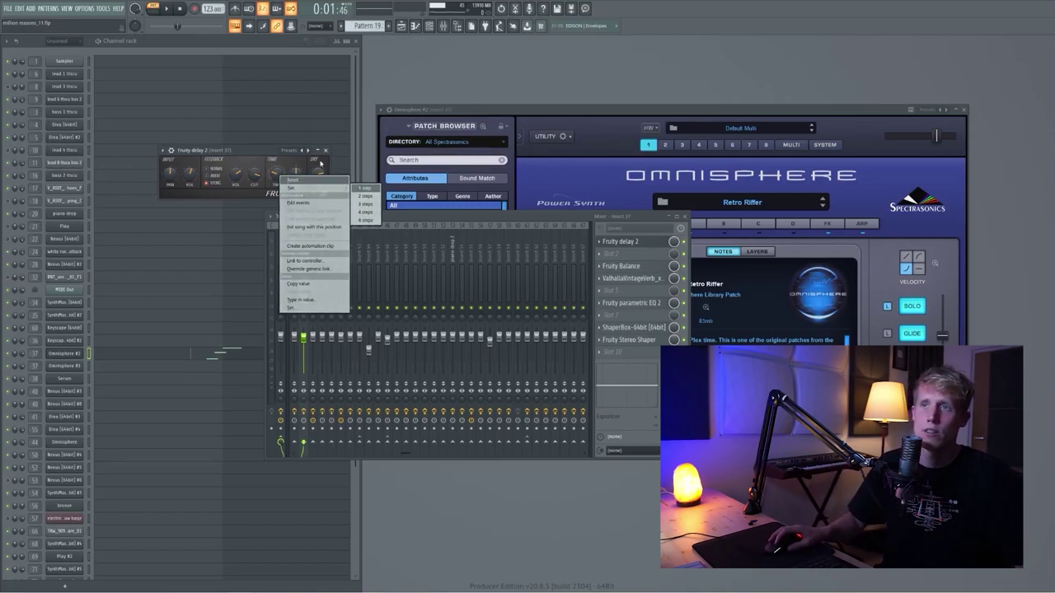
click(252, 154)
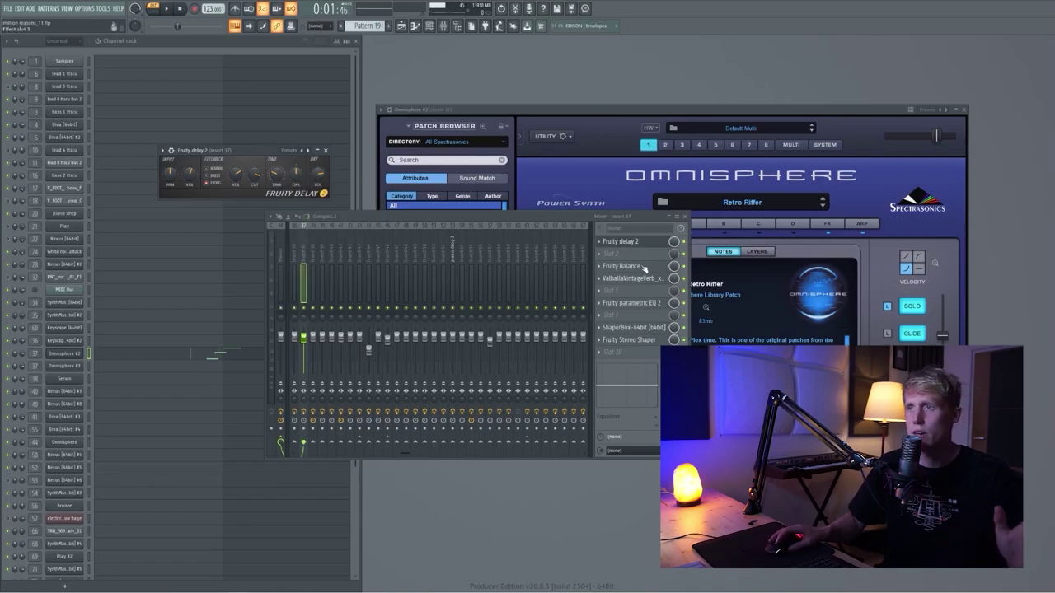
- Examine the Fruity Balance, ValhallaVintageVerb, Fruity parametric EQ 2 and ShaperBox settings on insert 37
click(645, 269)
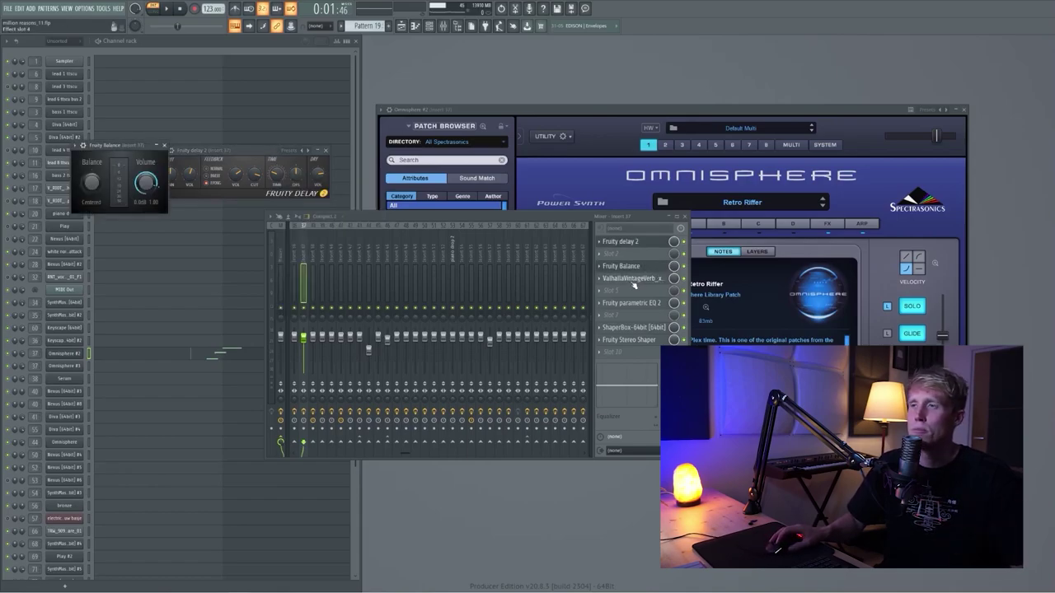
click(649, 279)
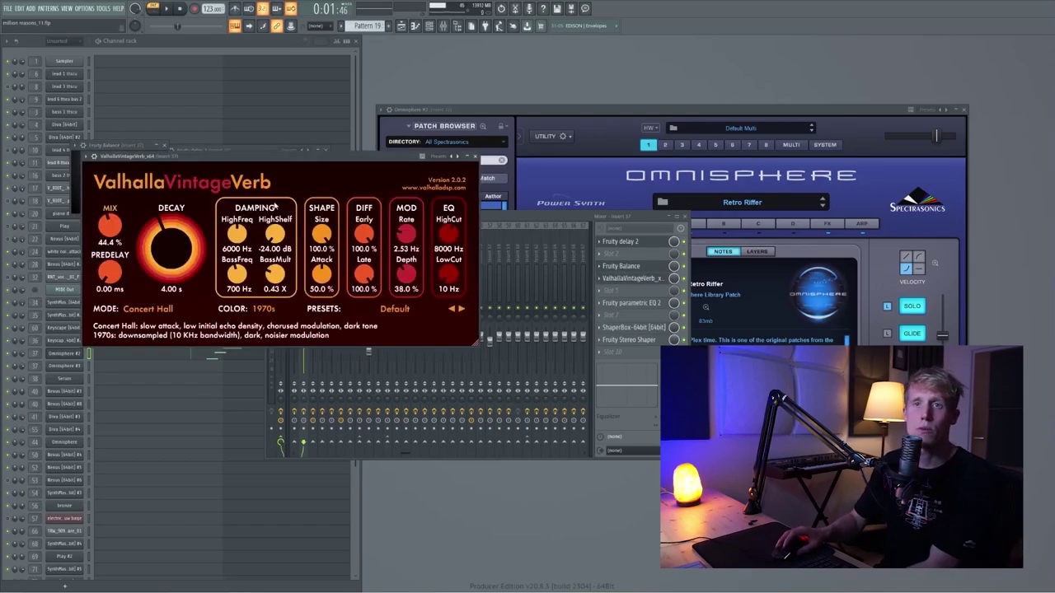
click(652, 304)
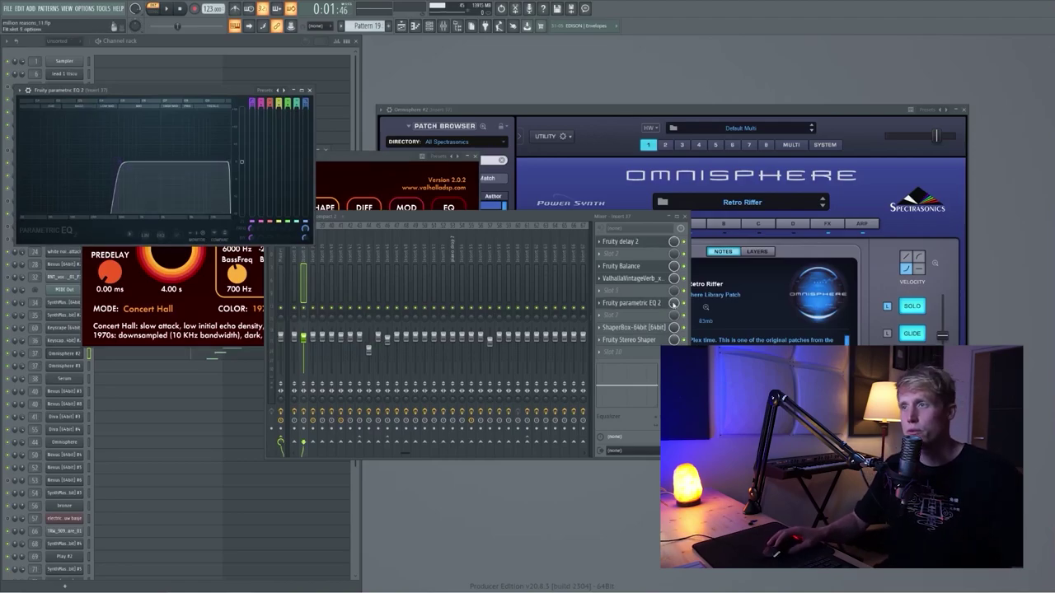
click(625, 329)
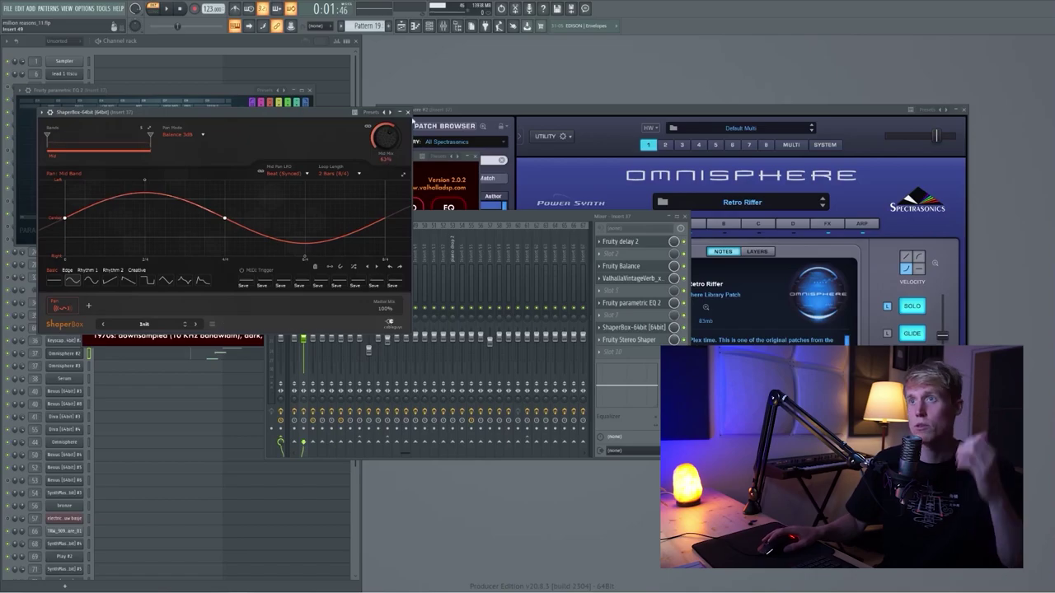
- Close ShaperBox, view the Fruity Stereo Shaper settings on insert 37, and close the open effect windows
click(407, 112)
click(654, 341)
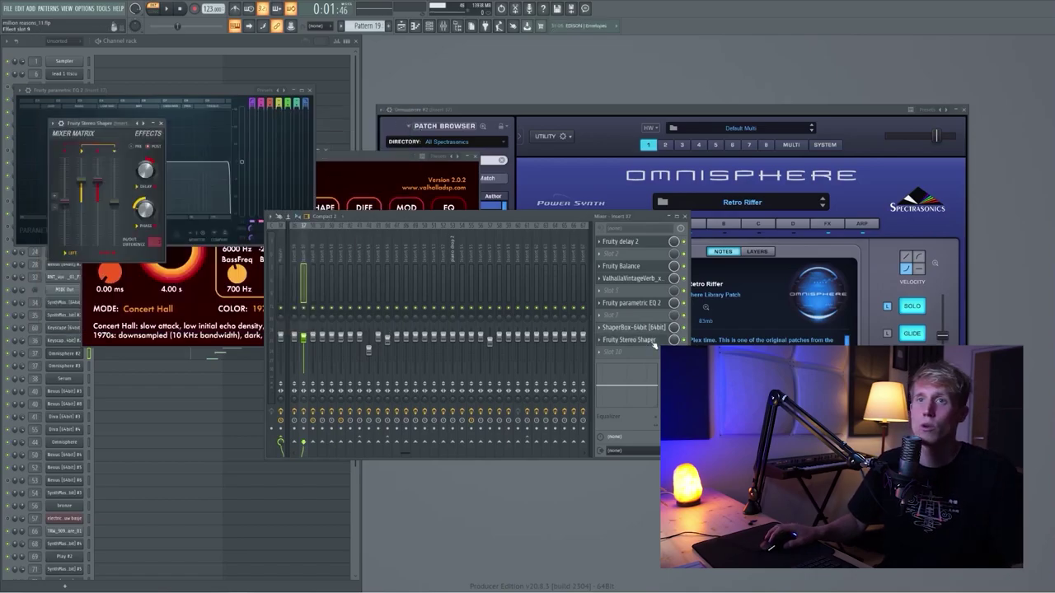
click(161, 124)
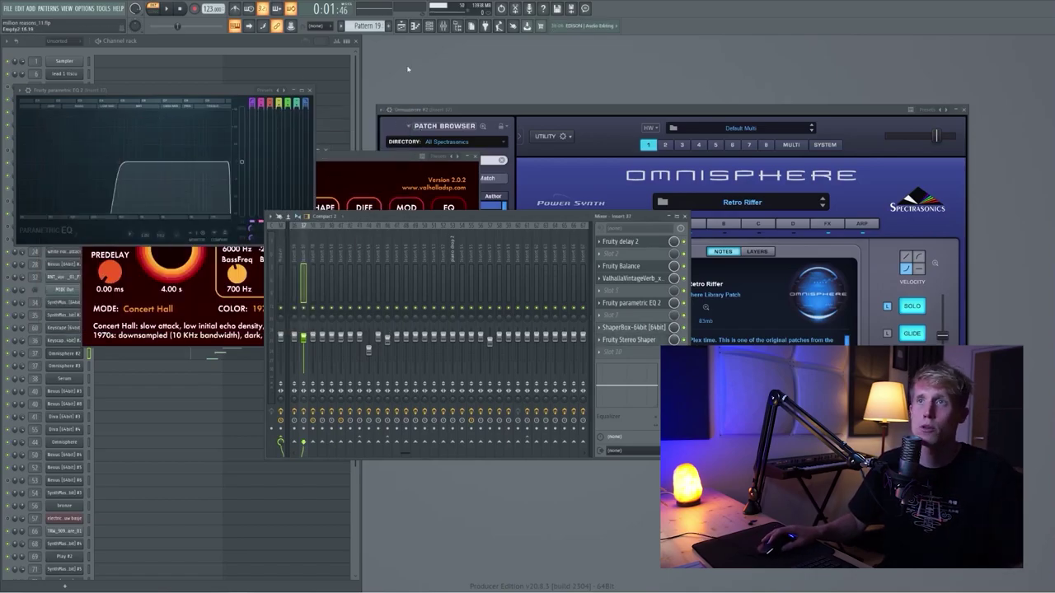
click(310, 91)
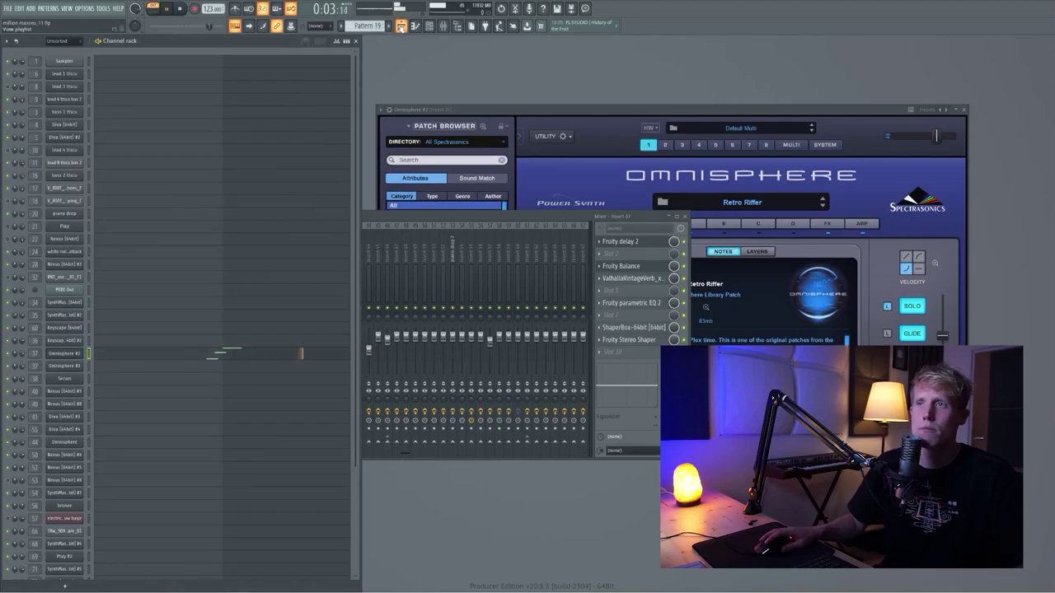
- Open the playlist and play the arrangement in song mode while viewing the Pattern 15 and Pattern 19 clips
click(400, 27)
scroll(355, 220, down, 3)
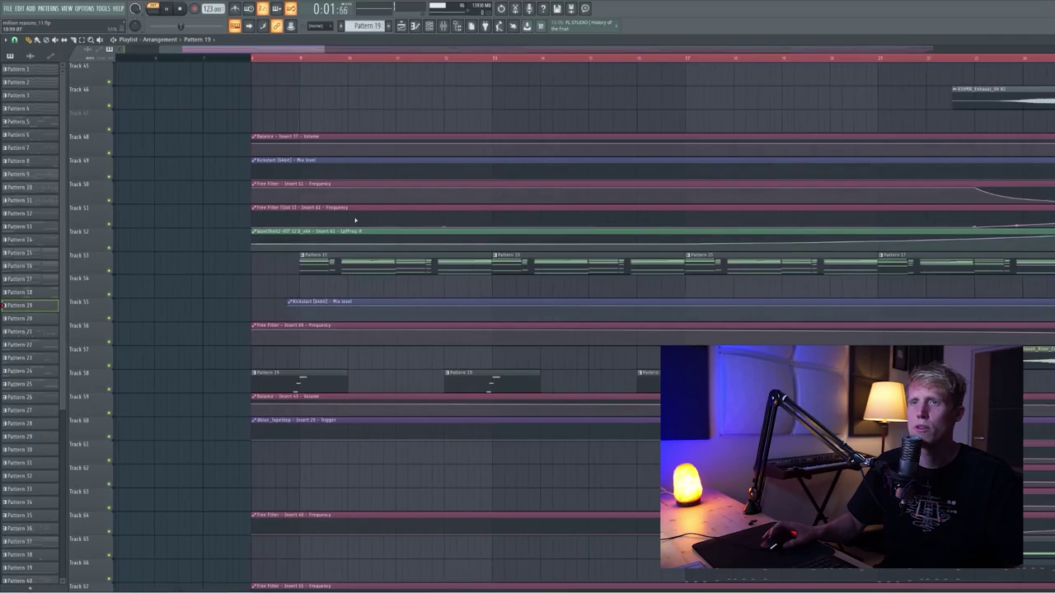
key(space)
scroll(353, 231, down, 2)
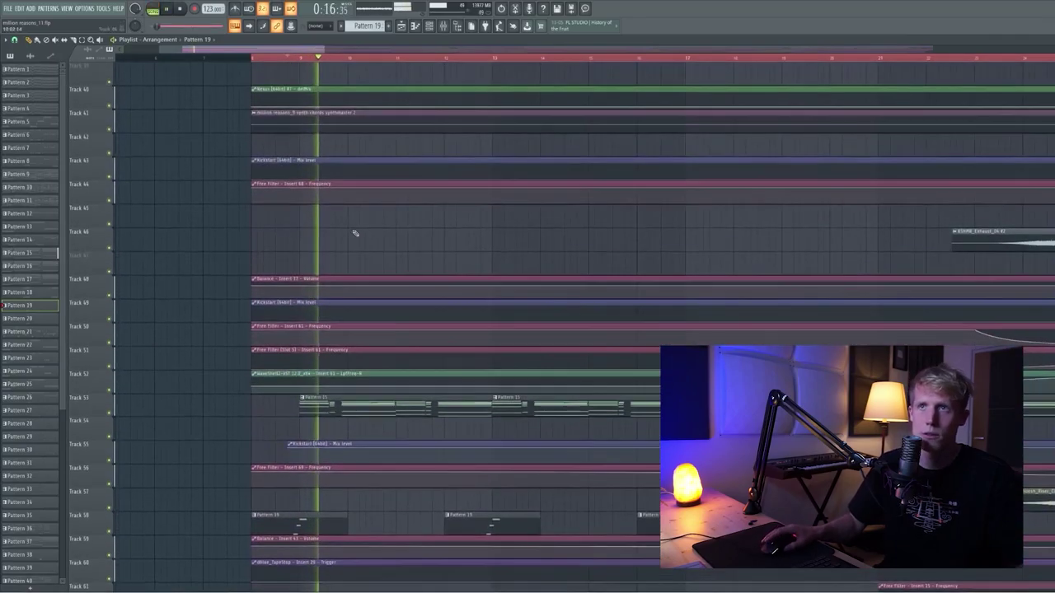
scroll(357, 237, down, 10)
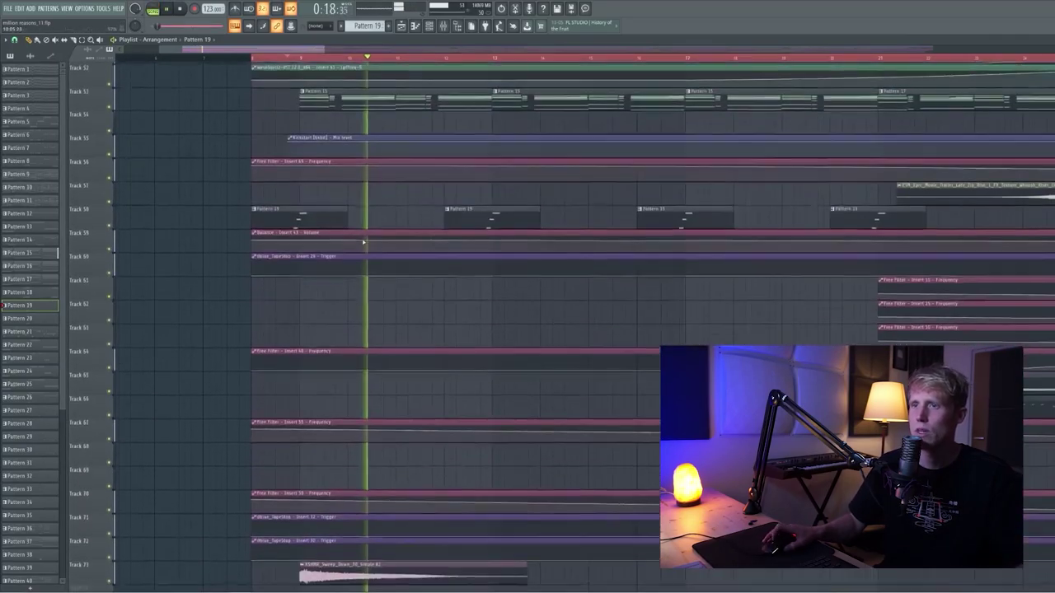
key(space)
- Open the KSHMR_Sweep_Down_30_Simple #2 sample and show its mixer track 84, then close the sample window
double_click(387, 431)
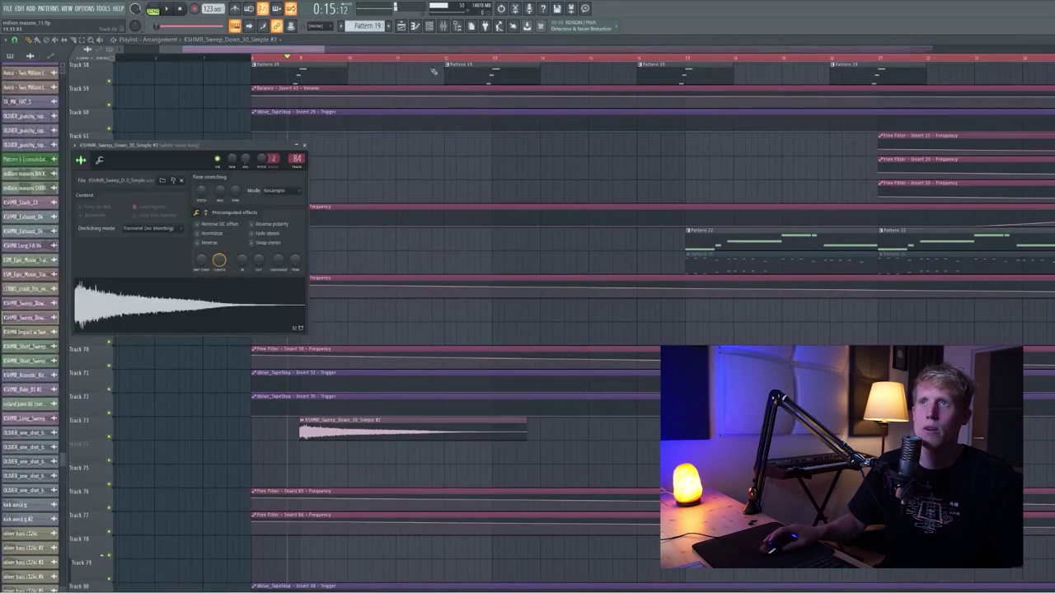
click(442, 28)
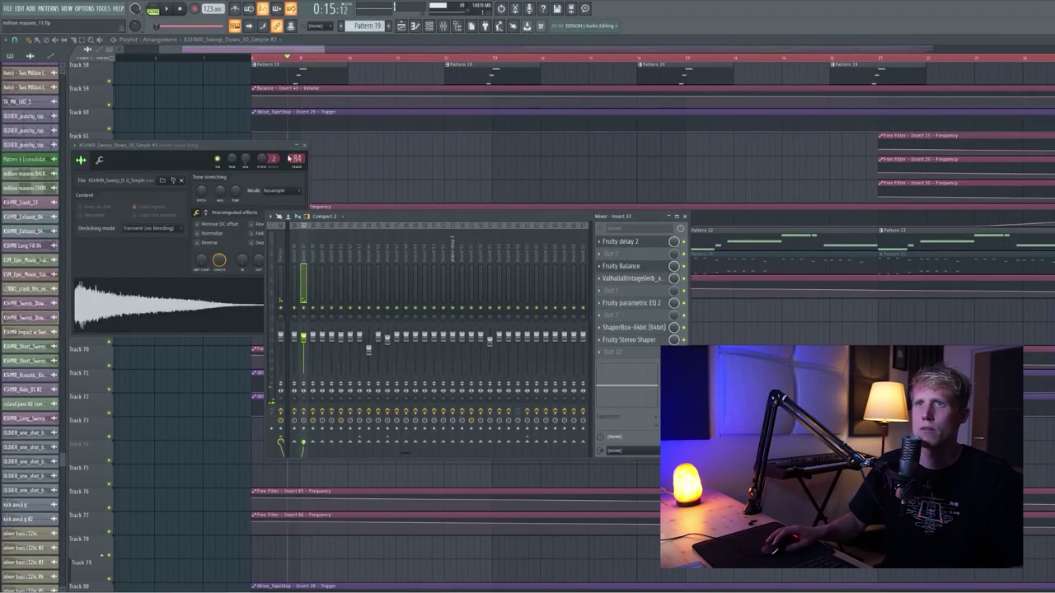
click(294, 158)
click(305, 145)
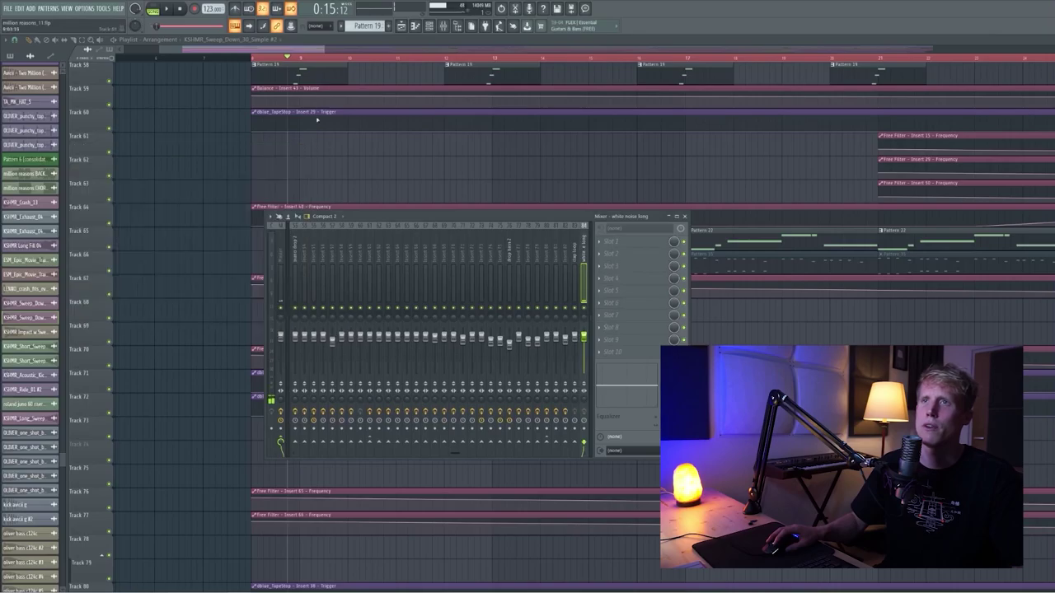
- Close the mixer and open the KSHMR_Short_Sweep_08 #2 sample from the playlist
key(F9)
scroll(360, 308, up, 15)
scroll(299, 356, up, 4)
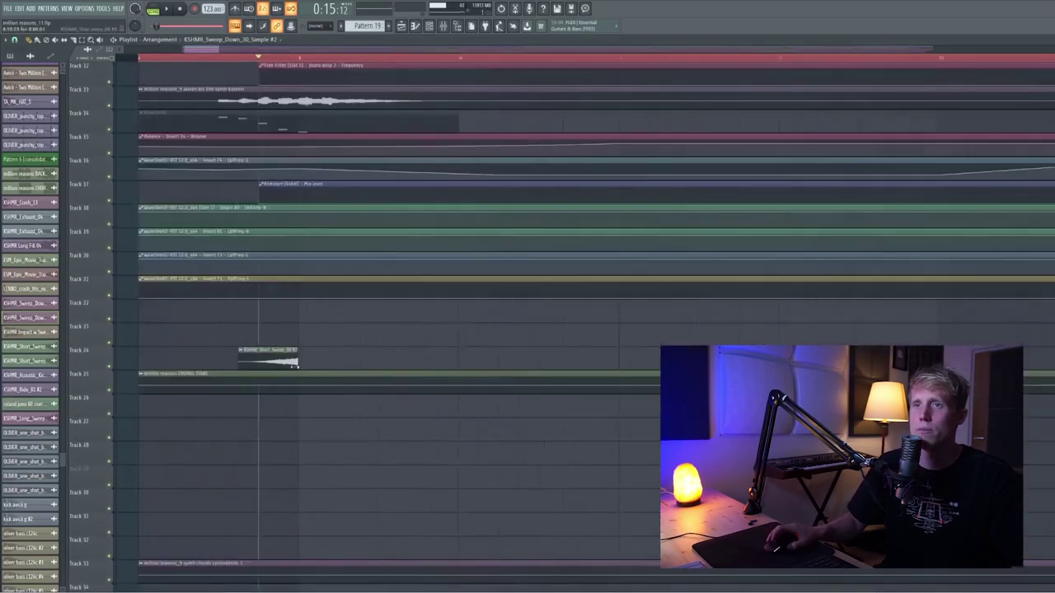
double_click(272, 359)
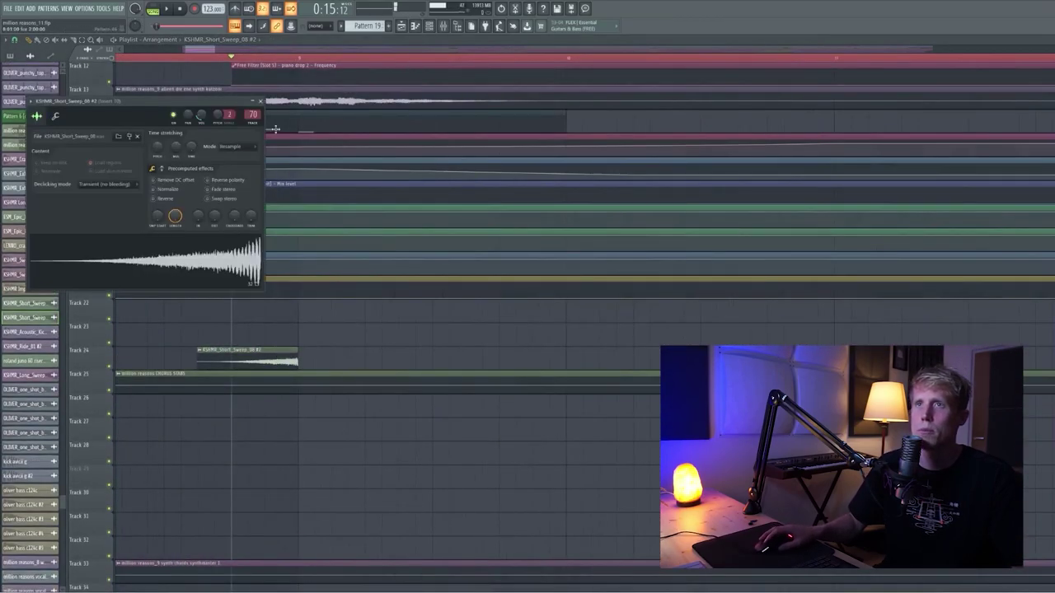
- Show the short sweep's mixer insert 70 and examine its Fruity parametric EQ 2, Fruity Reeverb and Fruity Phaser
key(F9)
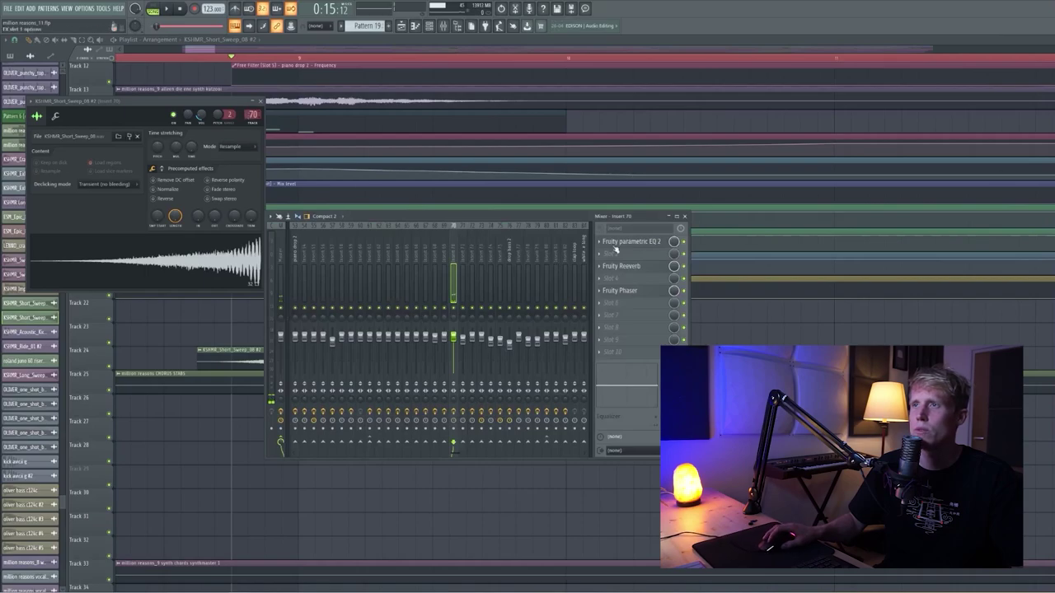
click(640, 243)
click(636, 271)
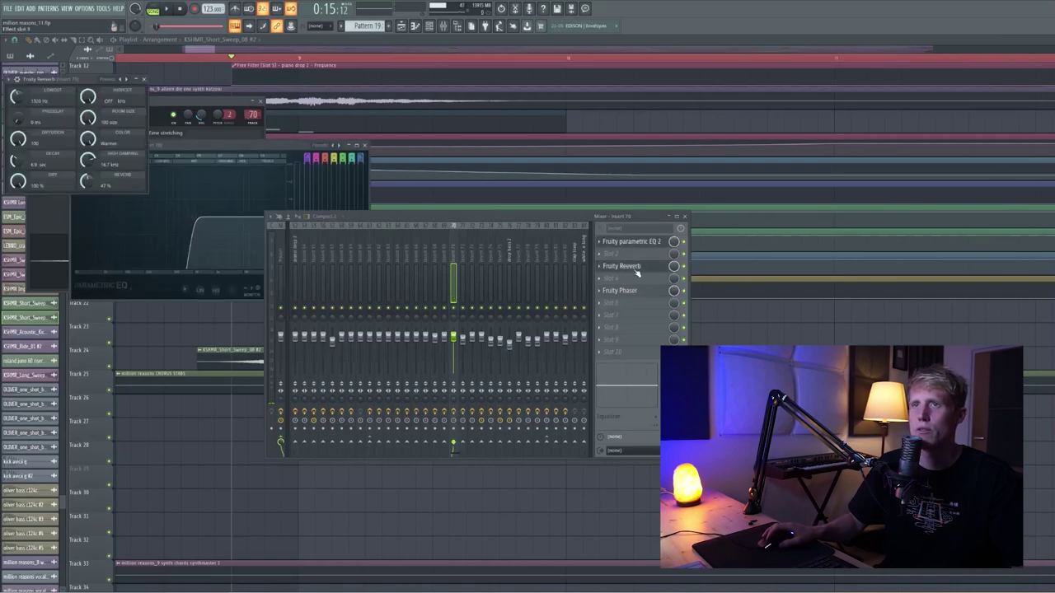
click(637, 294)
drag(110, 98, 554, 135)
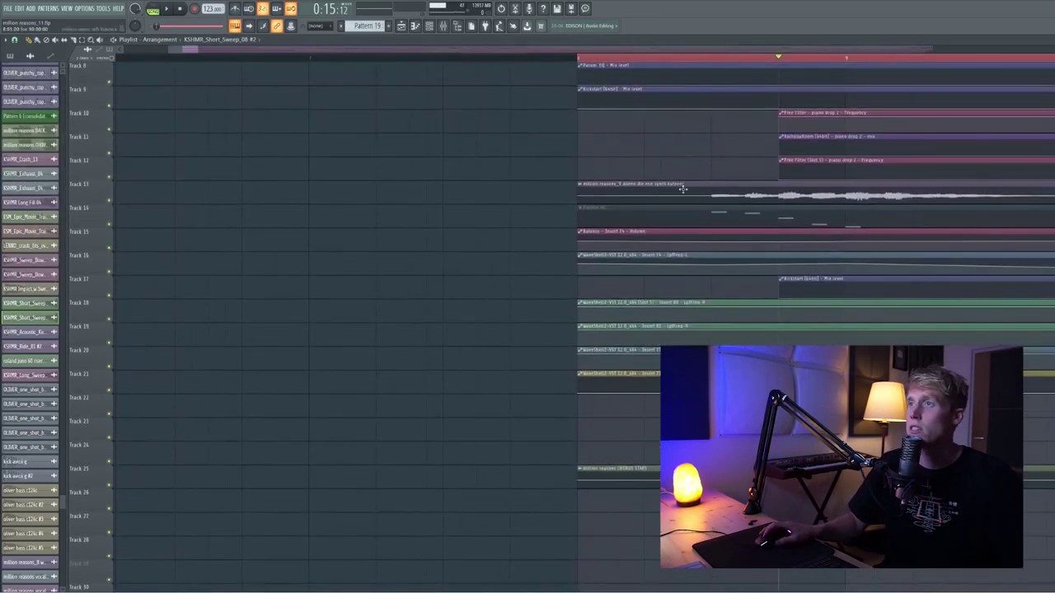
- Select the million reasons_9 alleen die ene synth clip on Track 13 and audition it from where its waveform starts
click(709, 186)
scroll(763, 230, down, 2)
scroll(898, 239, up, 4)
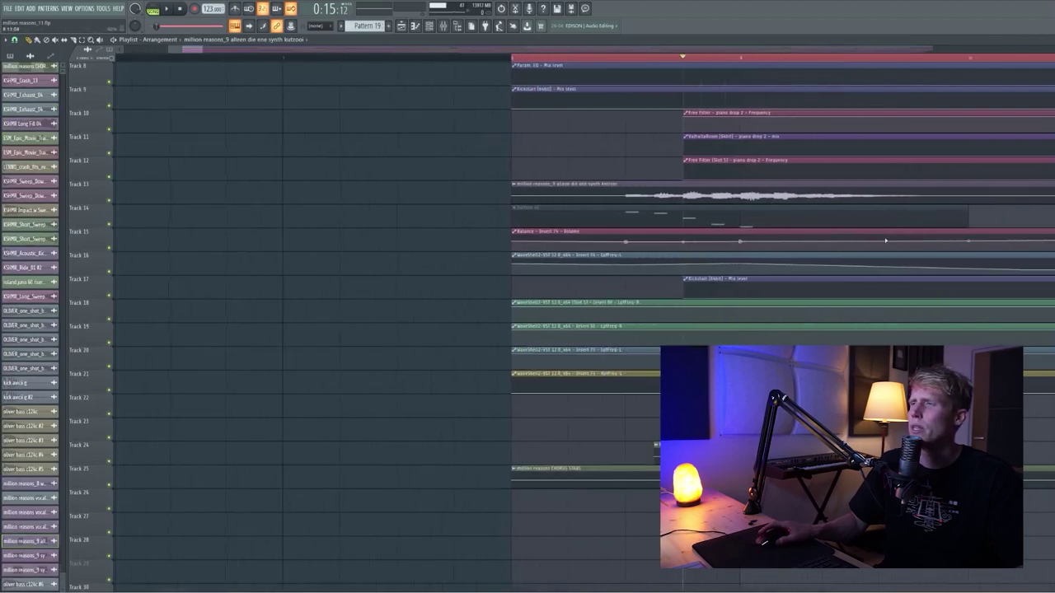
scroll(676, 211, down, 4)
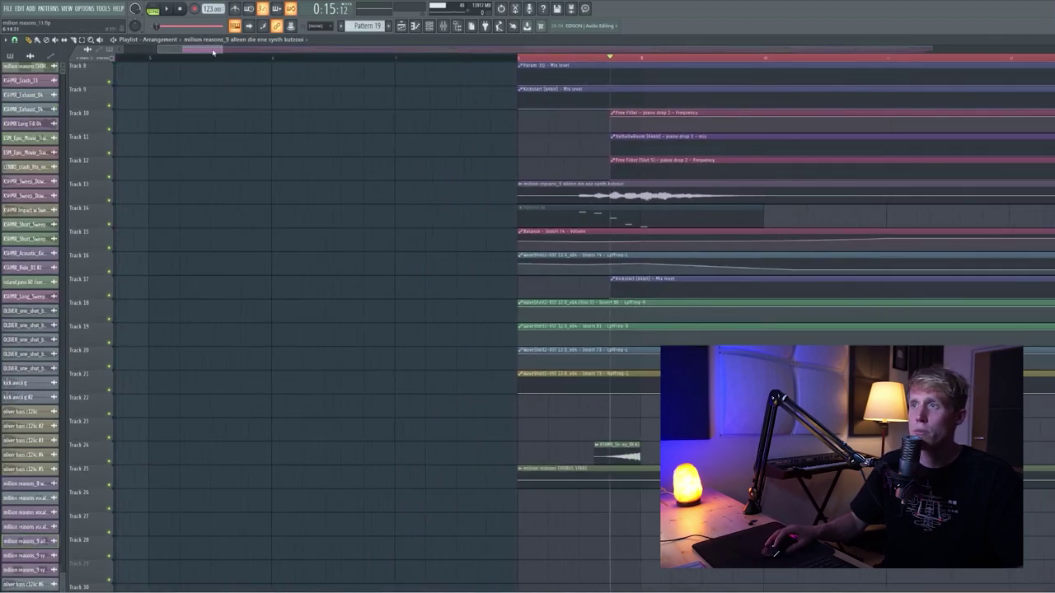
scroll(179, 60, up, 4)
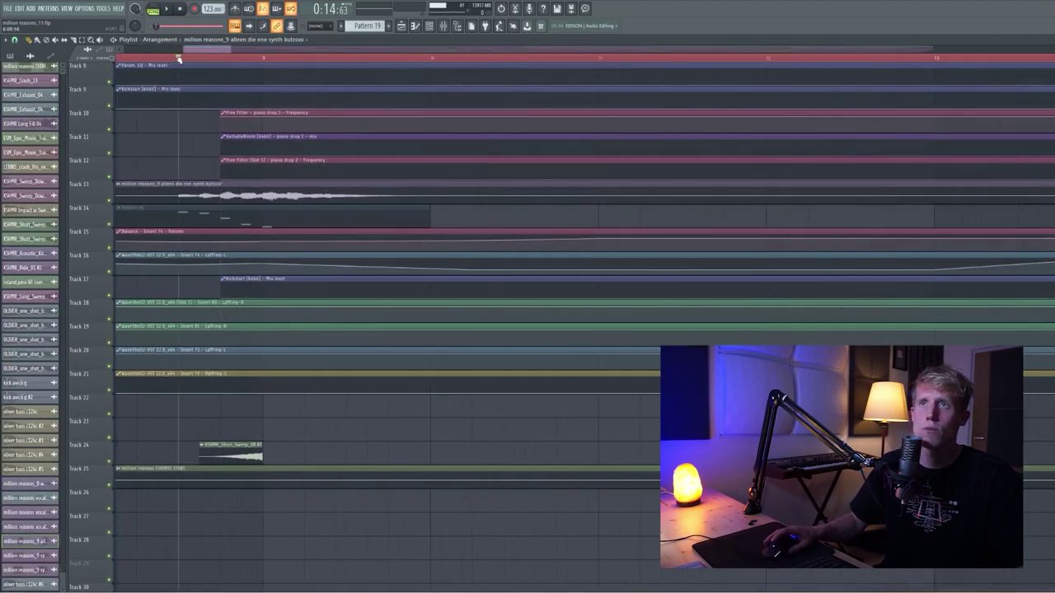
key(space)
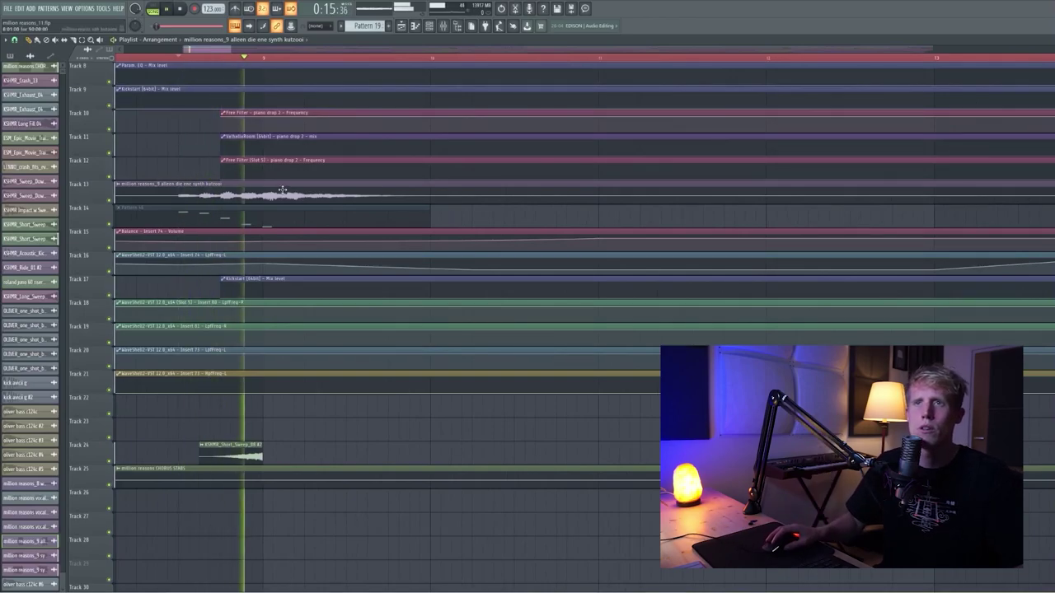
key(space)
- Switch to Pattern 46 in pattern mode, open its SynthMaster2 #6 channel and show the synth's mixer insert 74
click(254, 216)
click(152, 9)
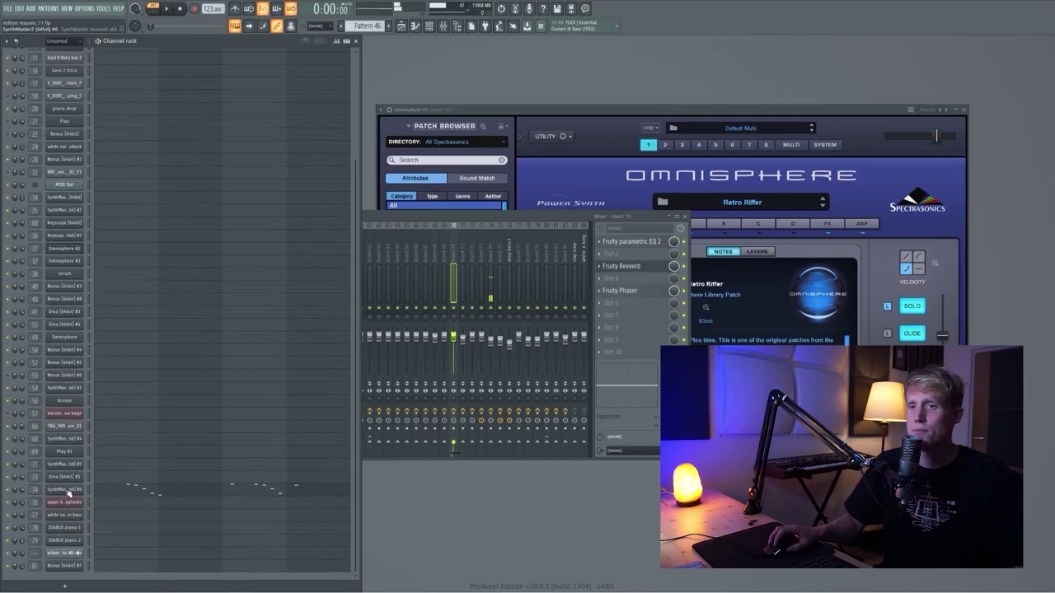
click(69, 491)
drag(441, 128, 857, 165)
click(490, 247)
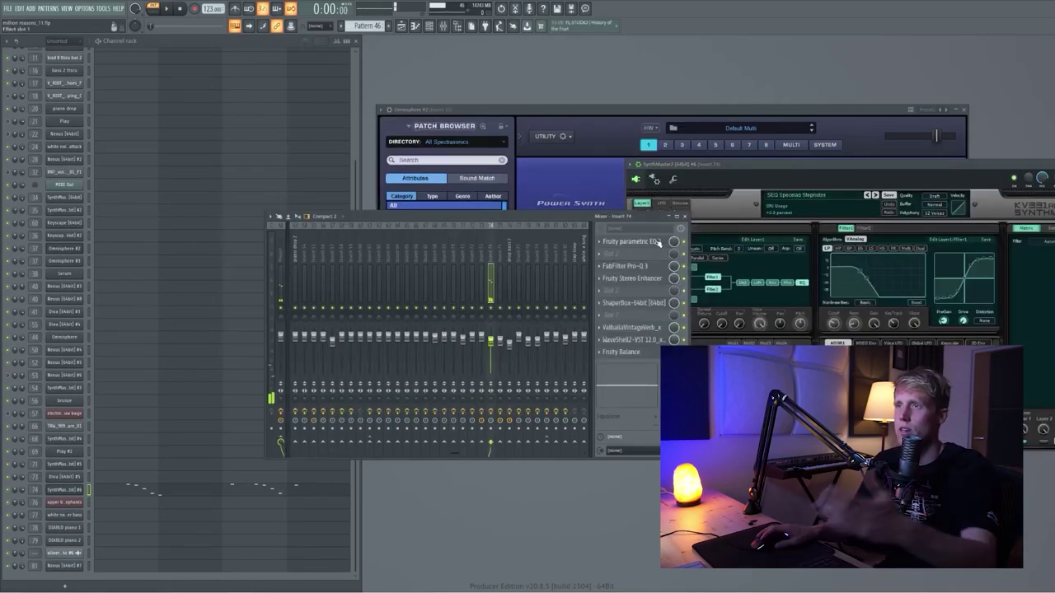
- Examine the Fruity parametric EQ 2, FabFilter Pro-Q 3 and Fruity Stereo Enhancer settings on insert 74
click(658, 241)
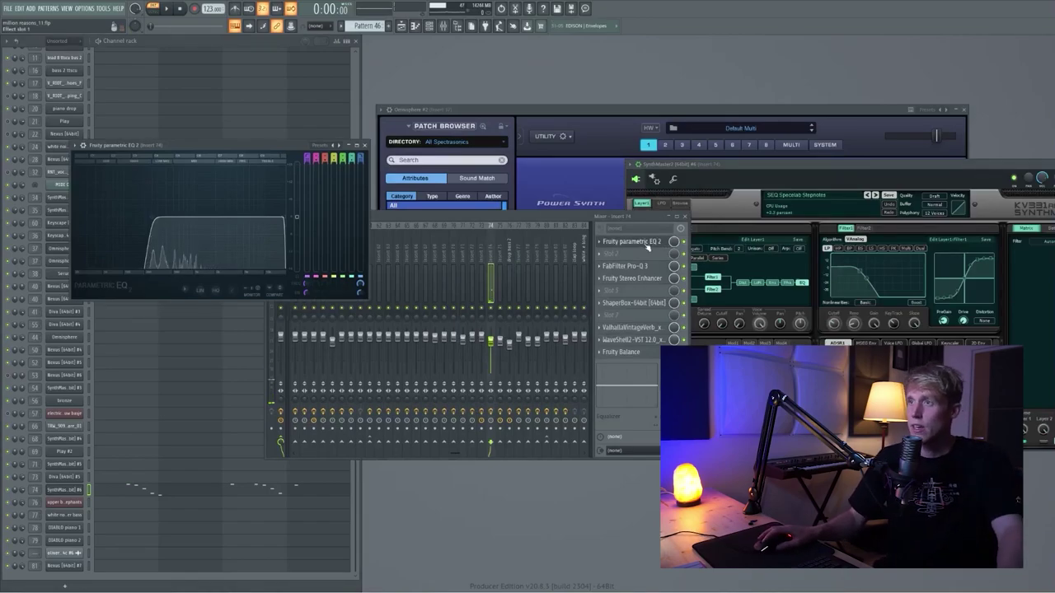
click(625, 265)
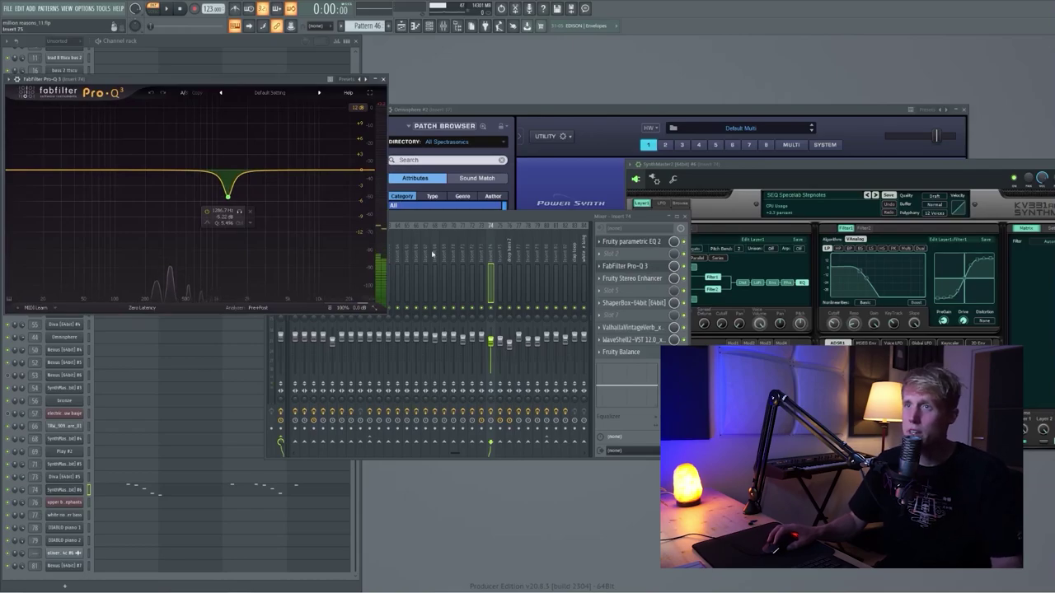
click(628, 277)
drag(82, 95, 114, 102)
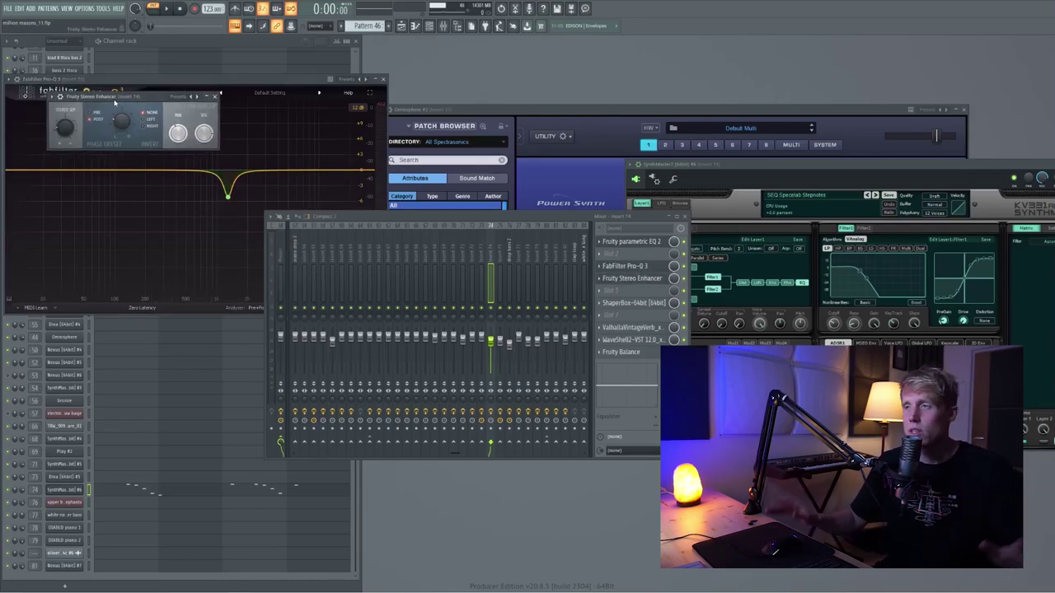
- Examine insert 74's ShaperBox, ValhallaVintageVerb, WaveShell filter and Fruity Balance, closing the Balance window after viewing it
click(633, 303)
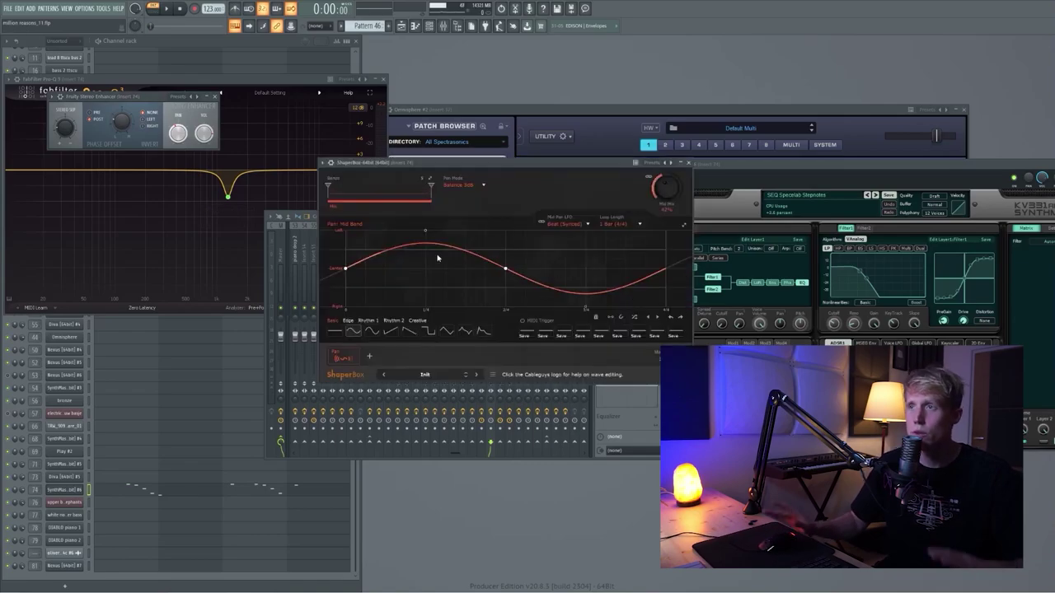
drag(387, 163, 190, 116)
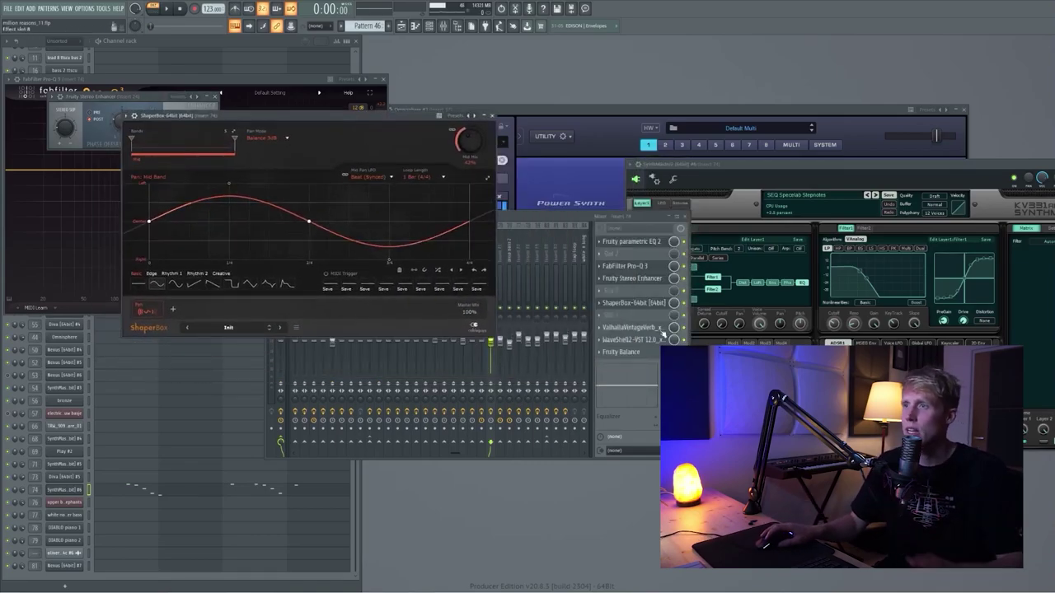
click(666, 328)
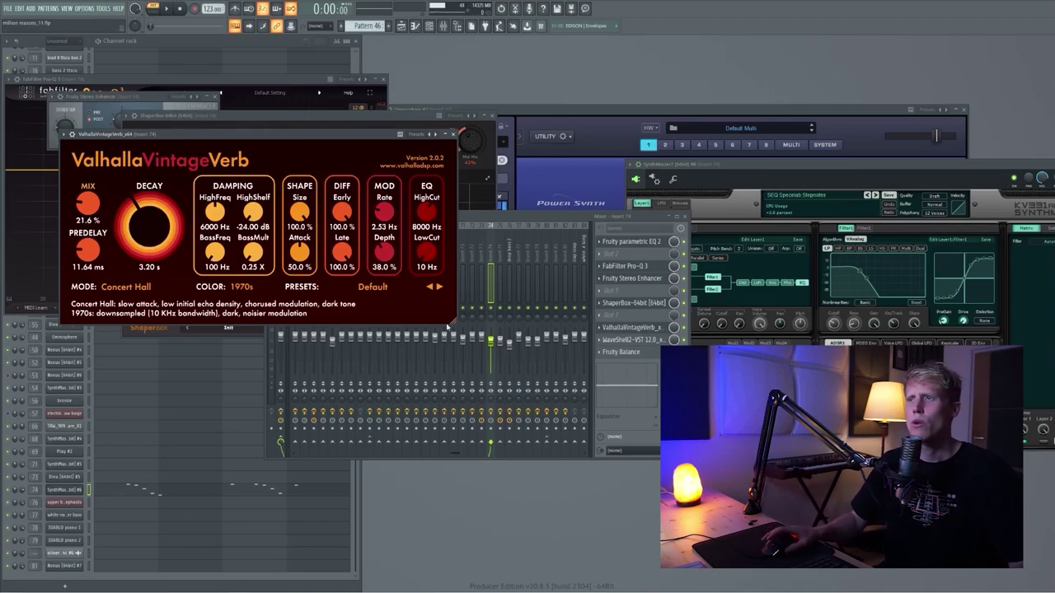
click(633, 339)
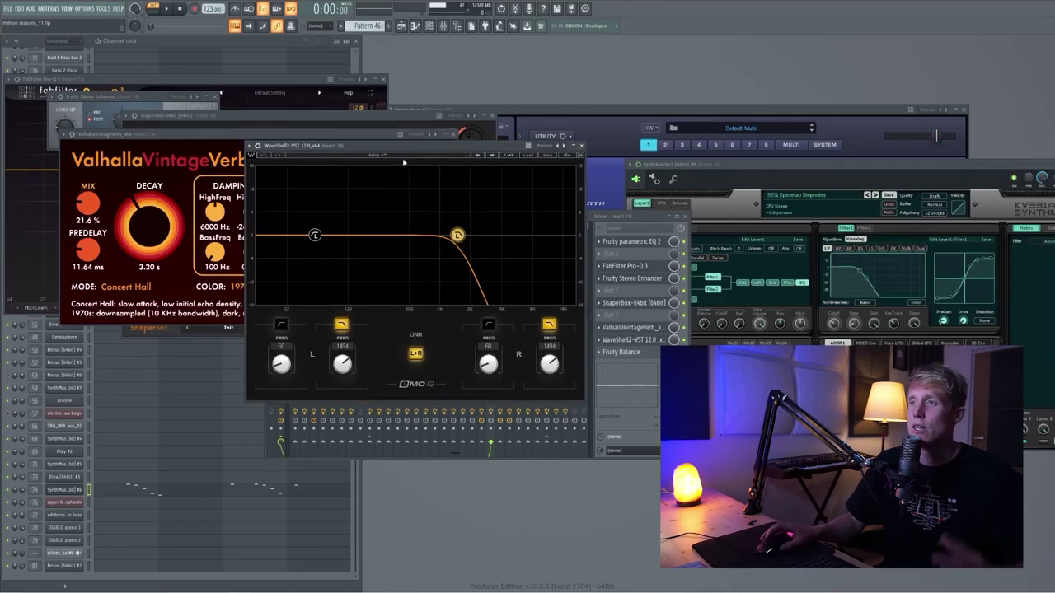
click(635, 353)
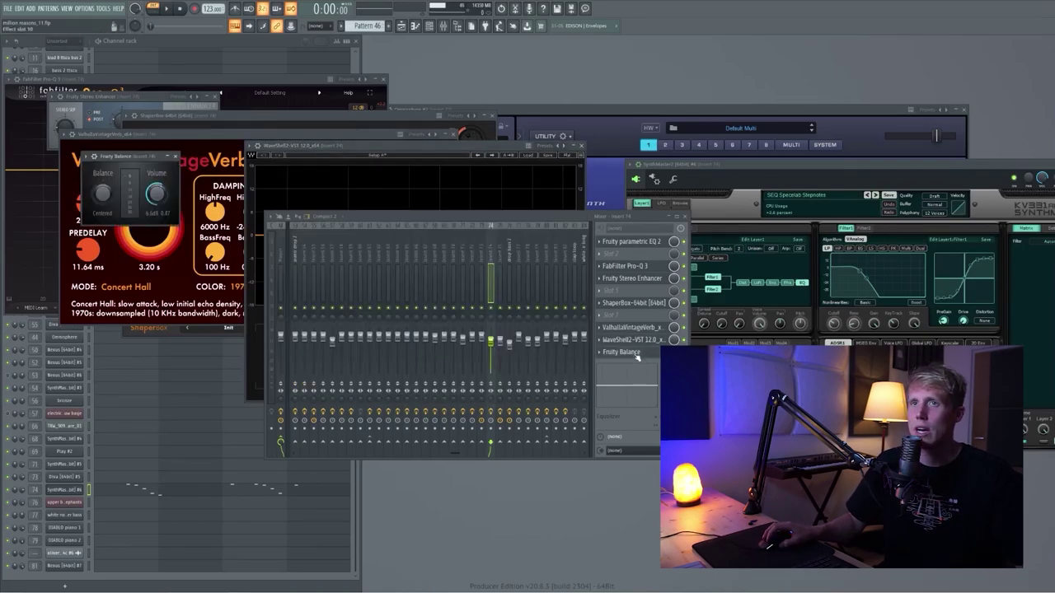
click(176, 156)
- Return to the playlist and play the arrangement from just before bar 9, where the Track 13 synth clip starts
click(410, 27)
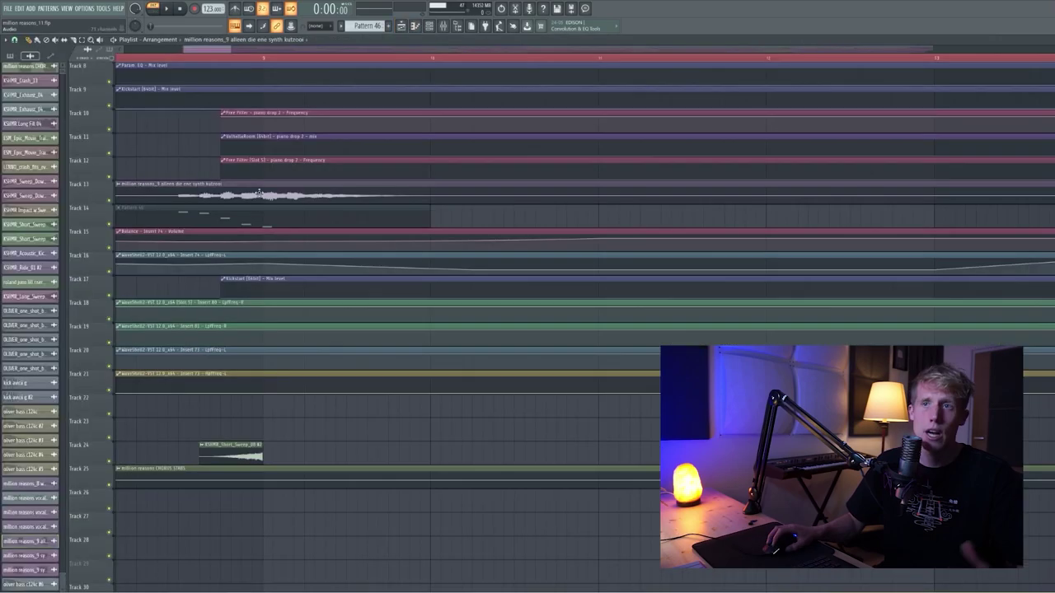
click(250, 91)
scroll(253, 99, down, 5)
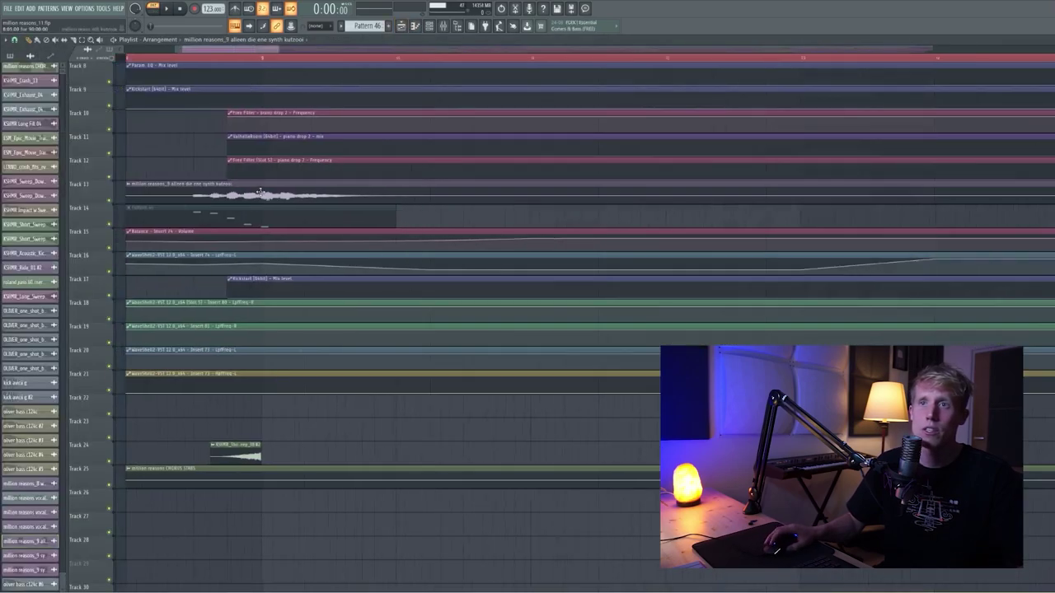
scroll(256, 123, up, 2)
click(234, 58)
key(space)
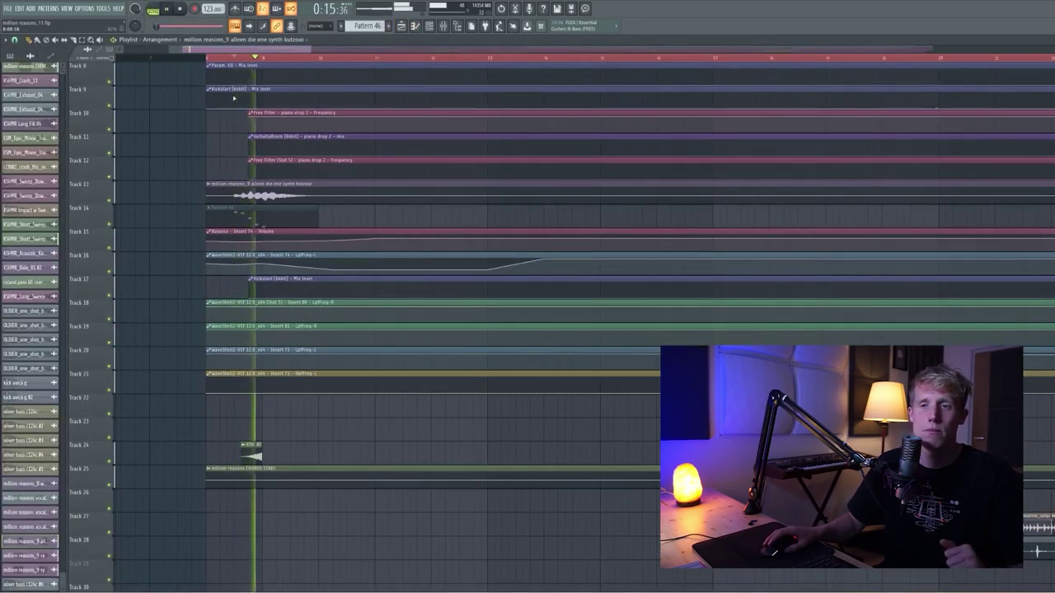
- Examine the automation, synth chord and pattern tracks below the synth clip during playback, then stop playback
scroll(348, 211, up, 3)
scroll(348, 211, down, 8)
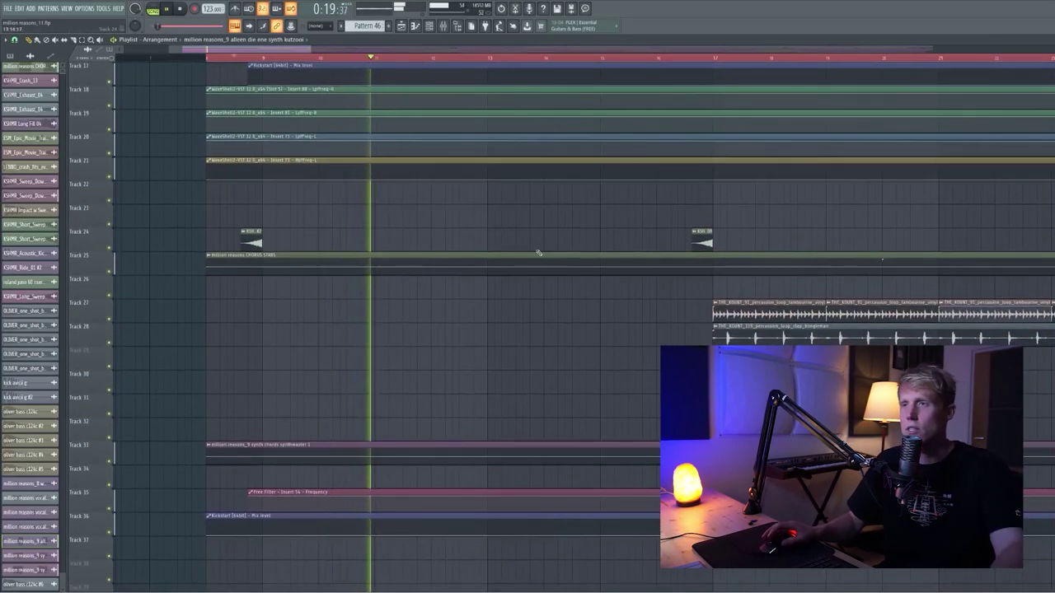
scroll(537, 251, down, 4)
scroll(249, 132, up, 2)
scroll(250, 132, up, 10)
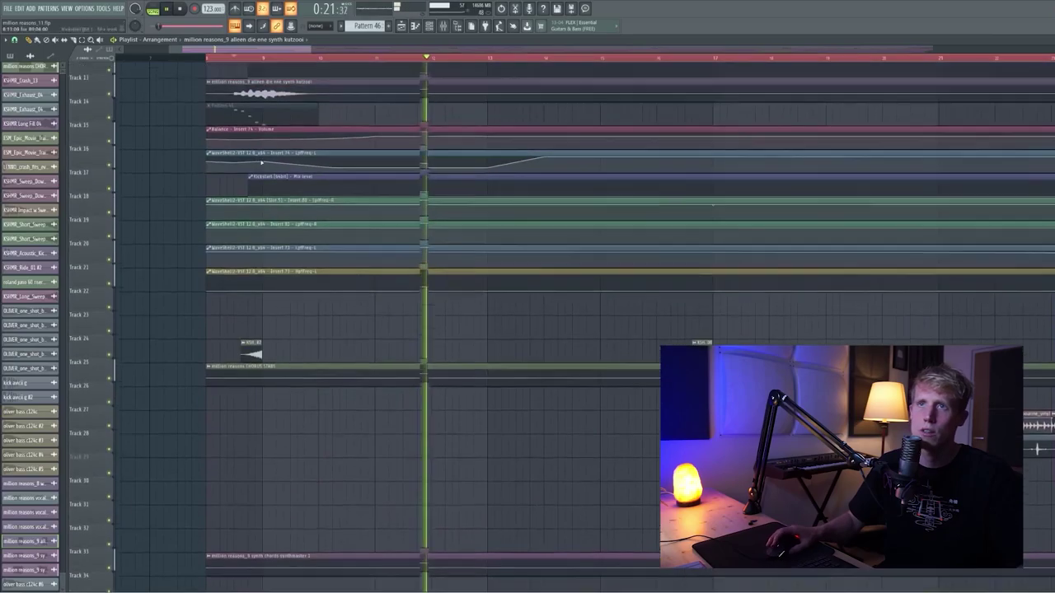
scroll(283, 194, down, 4)
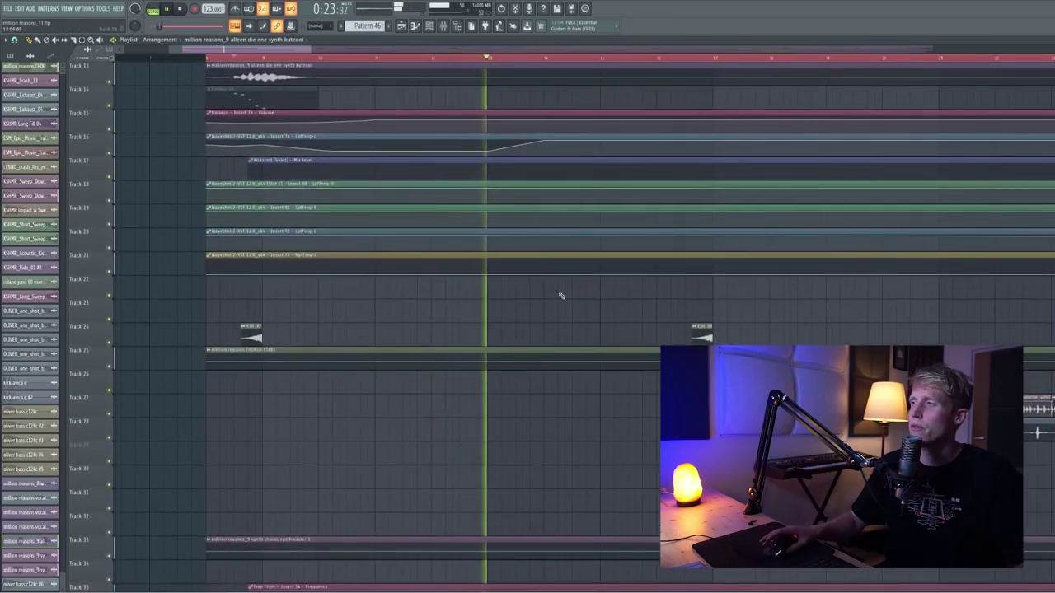
scroll(576, 286, down, 2)
scroll(742, 307, up, 2)
scroll(556, 295, down, 8)
scroll(595, 299, down, 8)
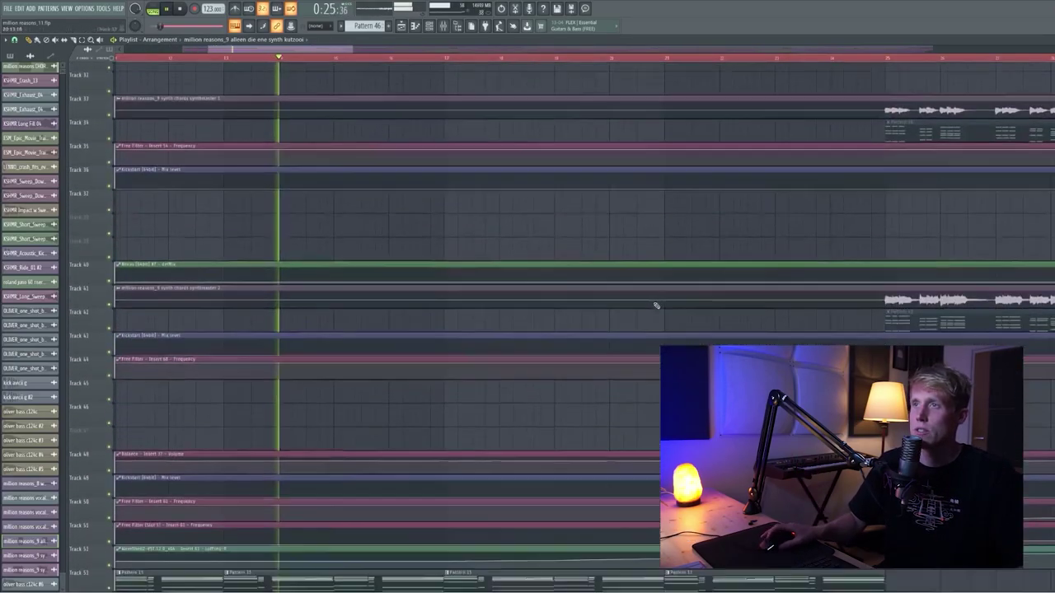
scroll(654, 304, up, 9)
key(space)
- Audition the section from the short sweep before bar 17 into the THE_KOUNT percussion loops on Tracks 27 and 28
click(423, 57)
key(space)
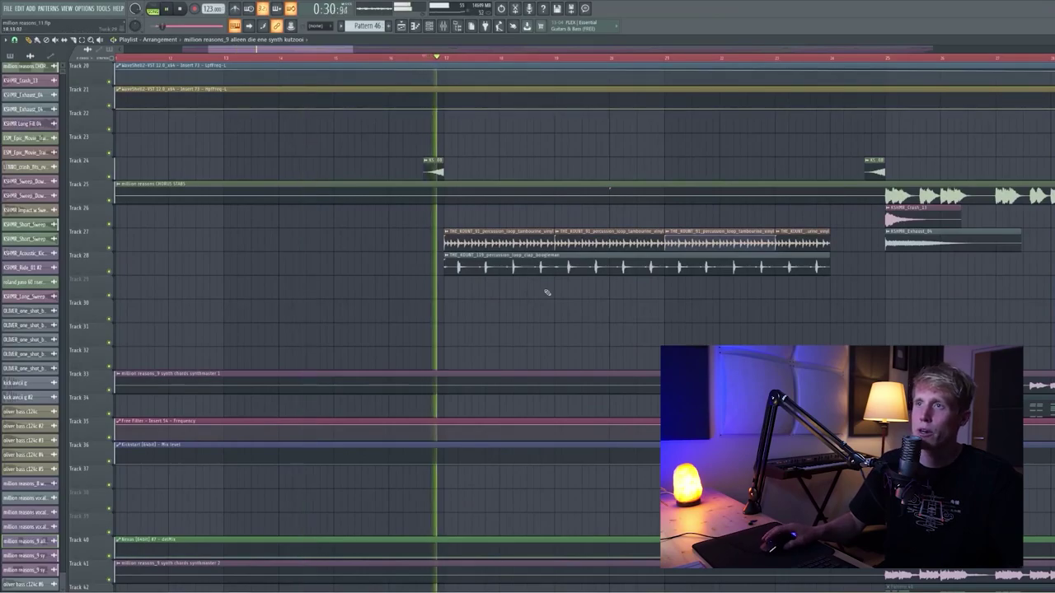
scroll(628, 299, down, 3)
scroll(716, 308, up, 3)
scroll(428, 272, down, 4)
scroll(455, 301, up, 15)
scroll(457, 300, down, 8)
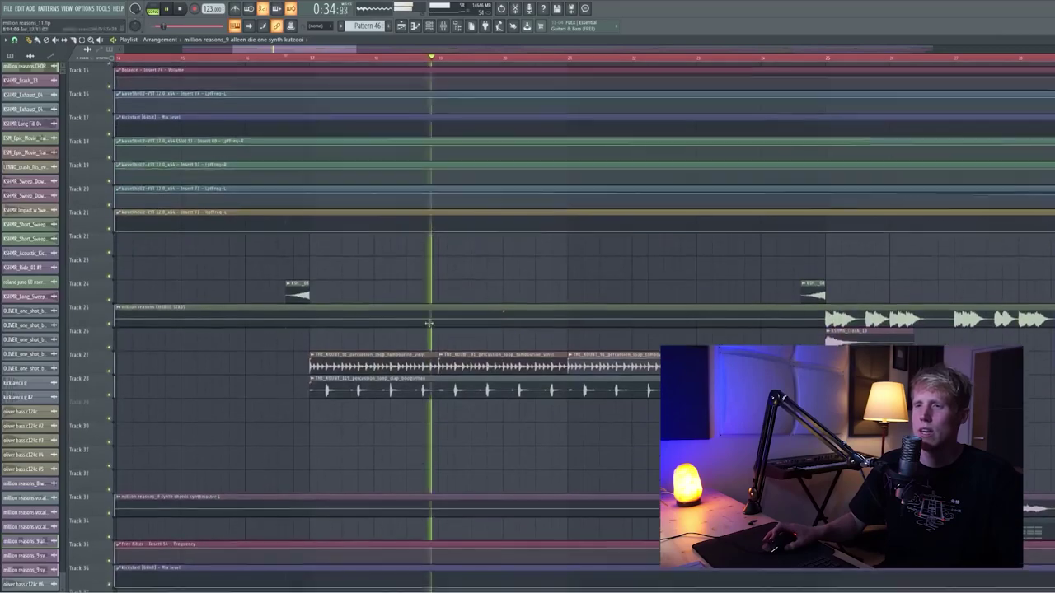
key(space)
- Open the THE_KOUNT_91 tambourine loop and examine the Fruity parametric EQ 2 and Fruity Stereo Enhancer on its mixer insert 39
double_click(401, 352)
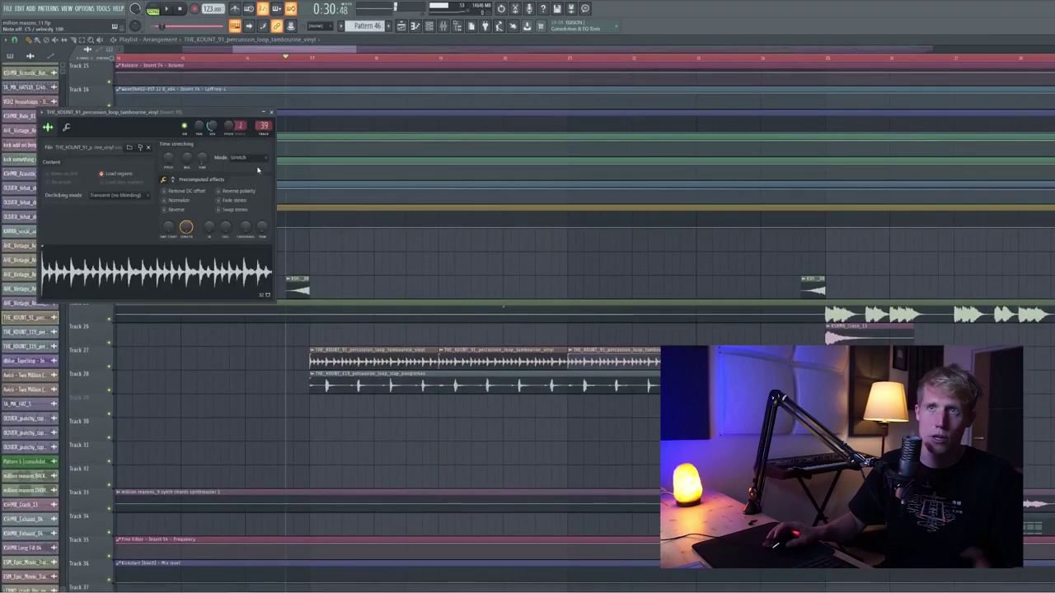
click(442, 26)
click(262, 126)
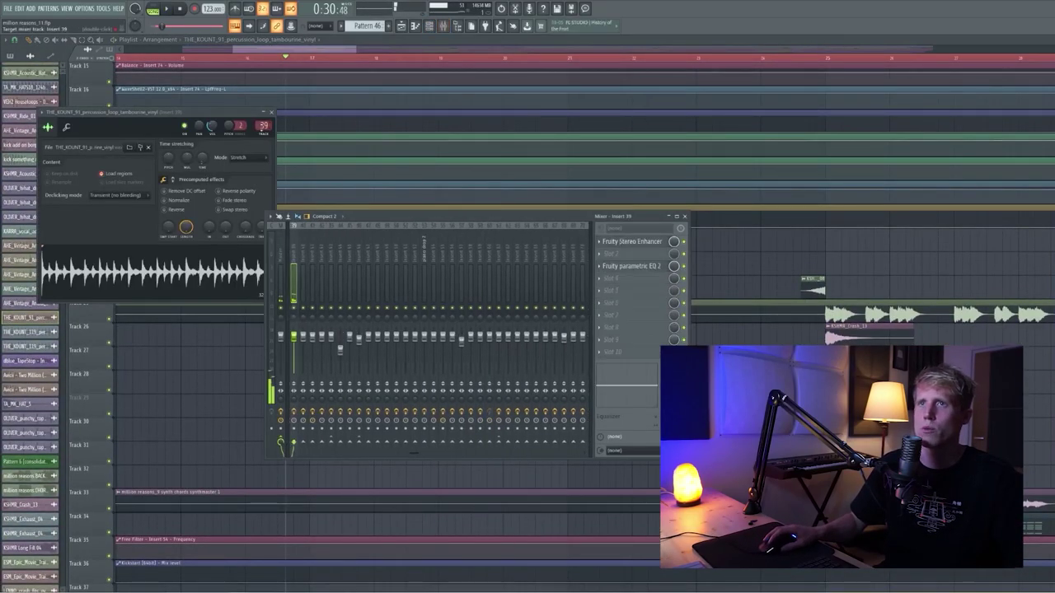
click(642, 267)
click(628, 242)
drag(209, 102, 225, 118)
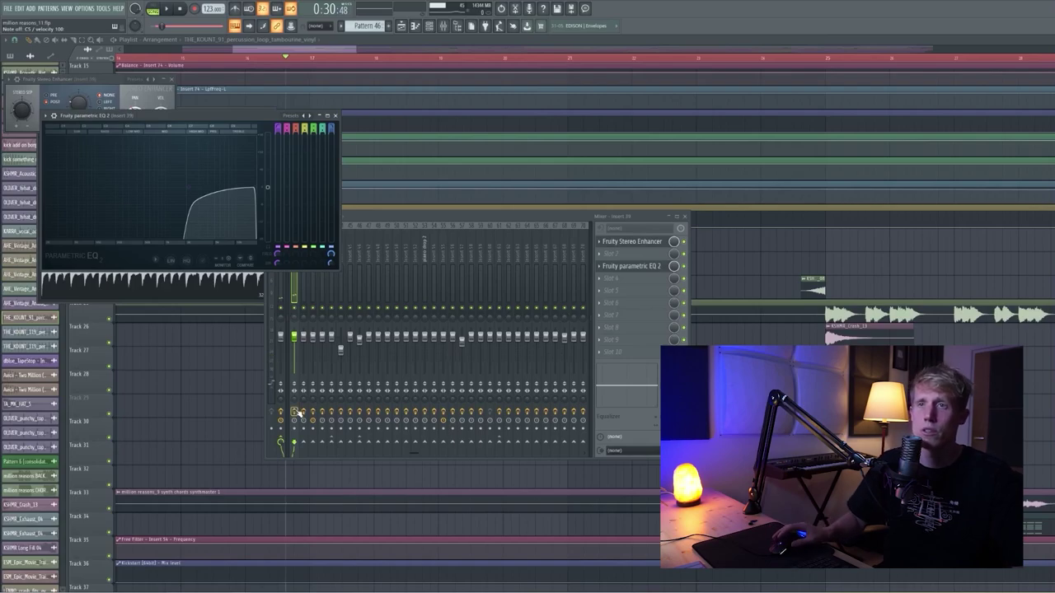
click(336, 115)
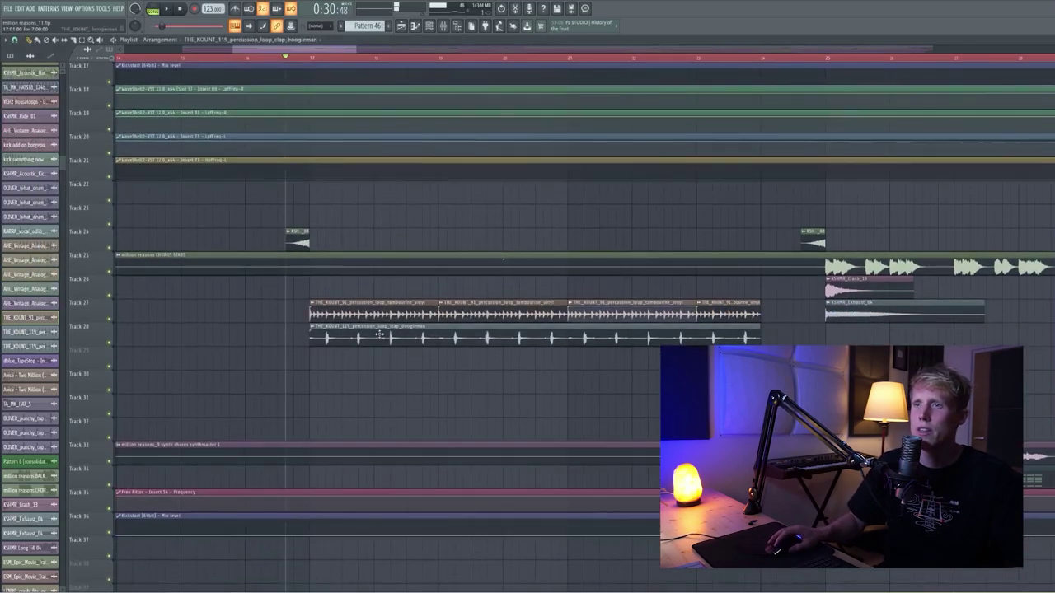
- Open the THE_KOUNT_119 clap boogieman loop, show its mixer track 83, and close the sample window and mixer
double_click(379, 329)
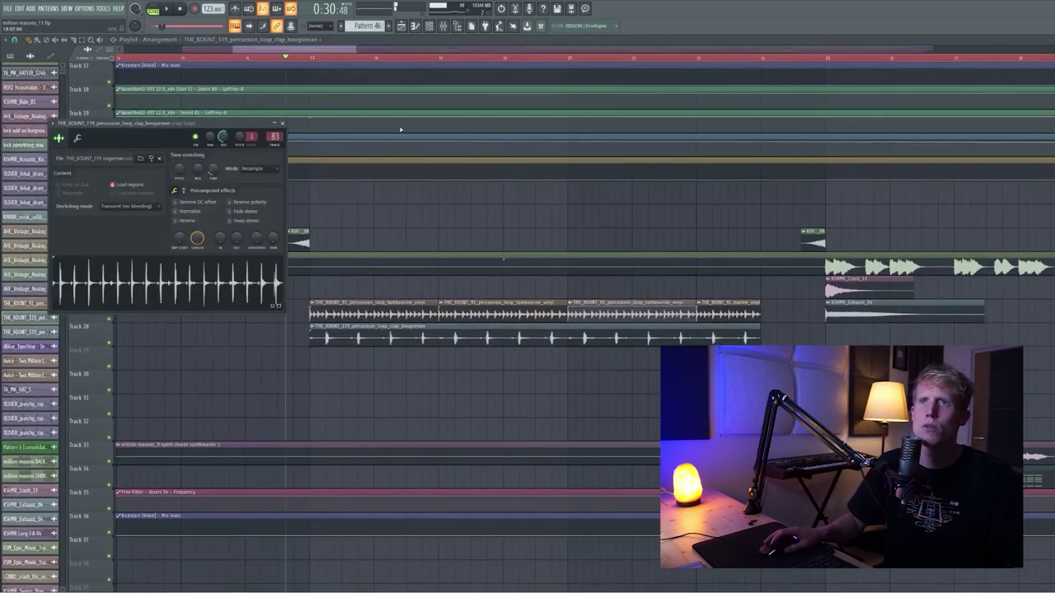
click(443, 26)
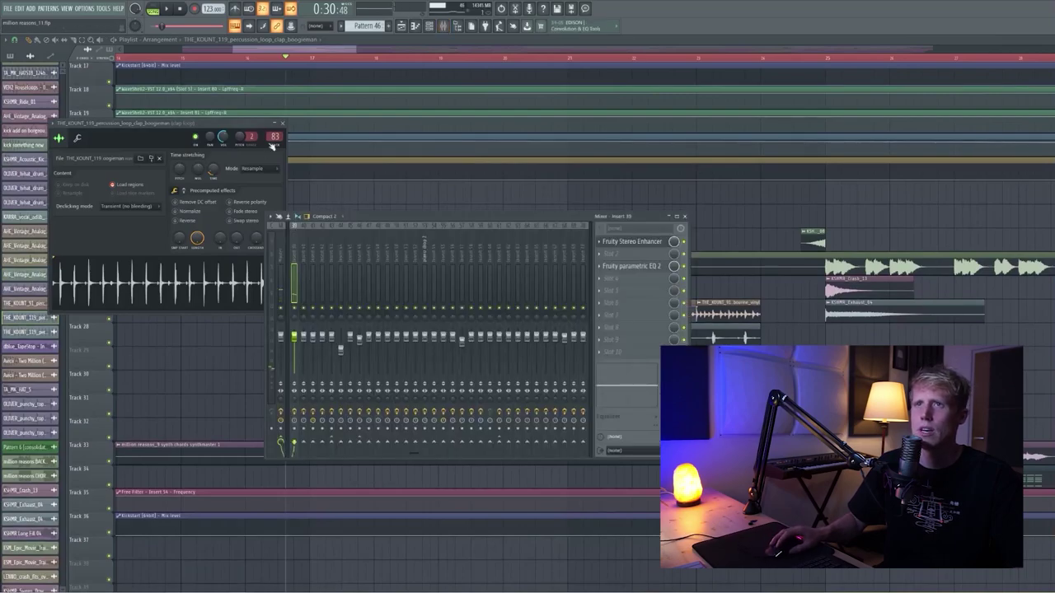
click(273, 140)
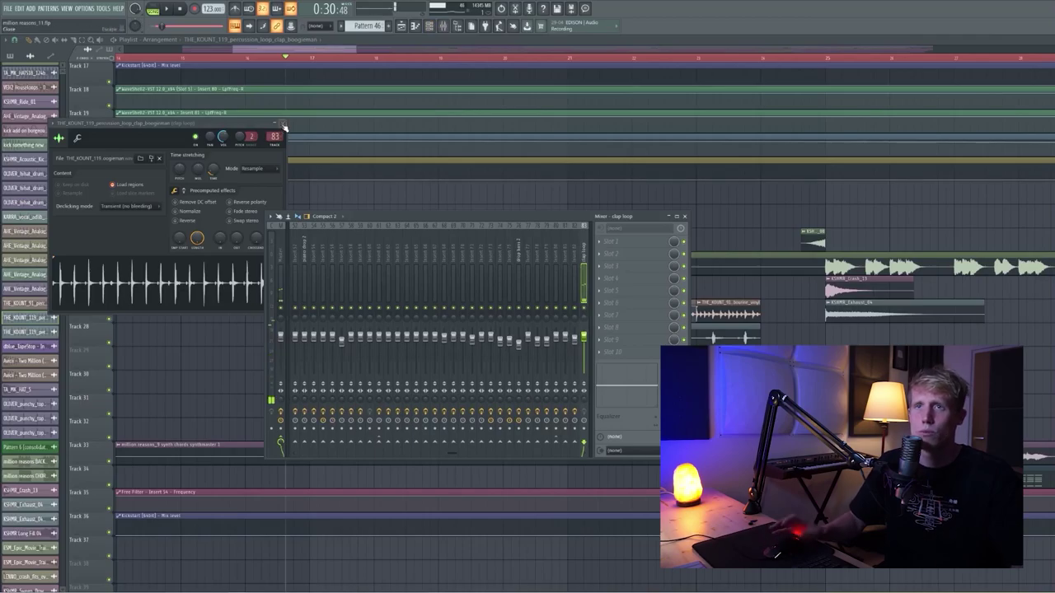
click(283, 123)
key(F9)
- Select the Pattern 22 clip on Track 65 and play it on its own in pattern mode
ctrl+scroll(452, 308, down, 2)
scroll(452, 308, down, 8)
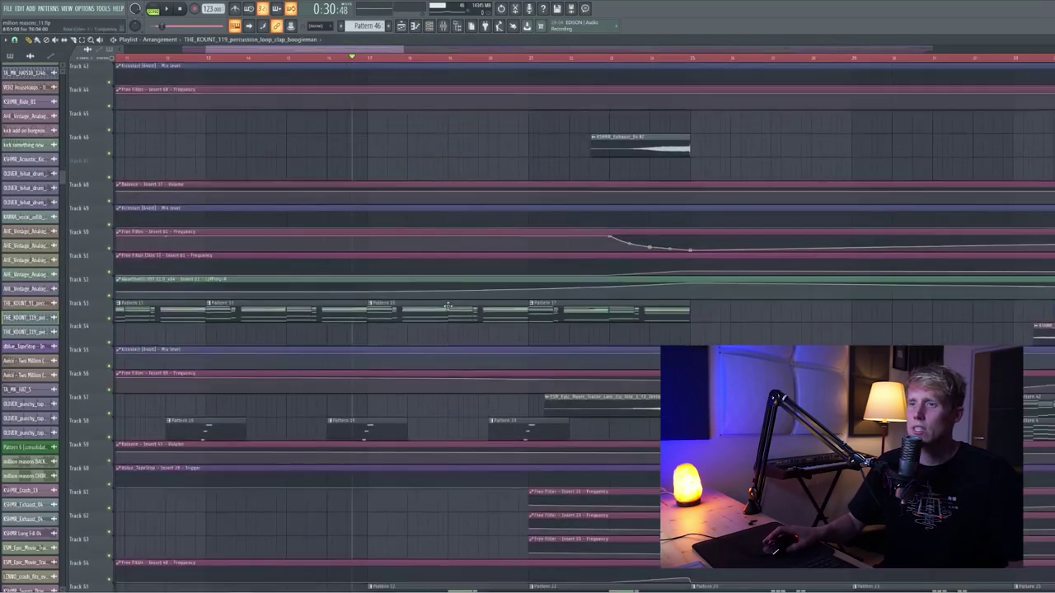
scroll(447, 305, down, 4)
click(458, 288)
click(153, 8)
key(space)
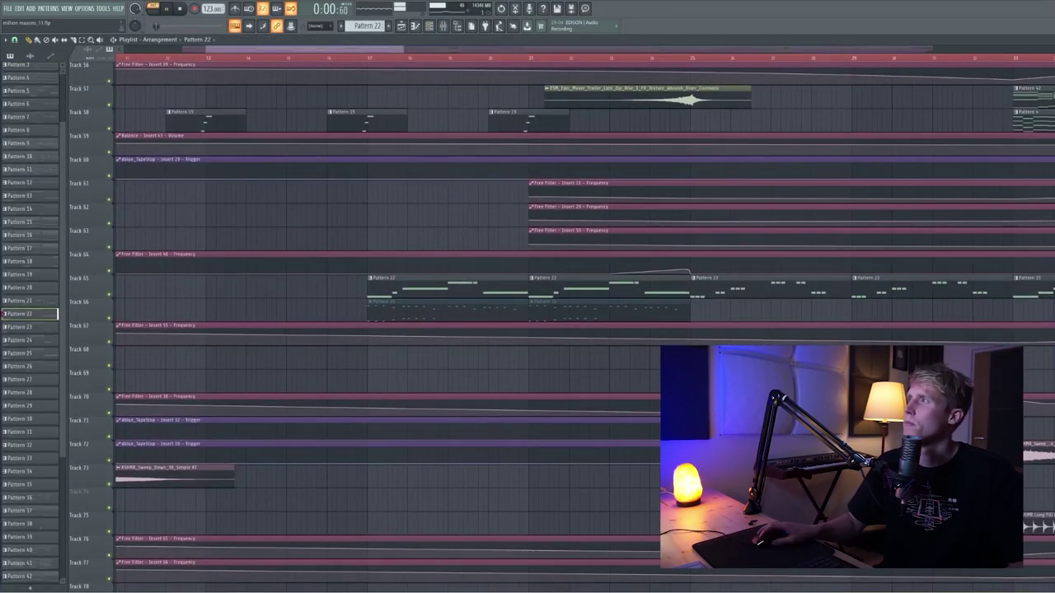
- Hide the playlist, open the Nexus channel holding Pattern 22's notes in the channel rack, view its preset and close it
key(F5)
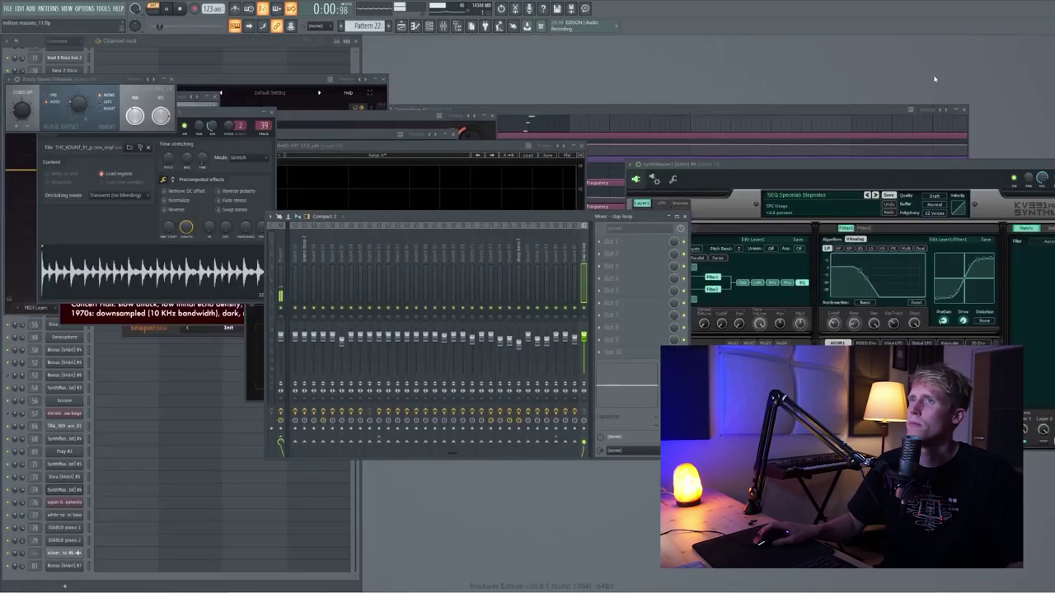
key(F6)
click(77, 285)
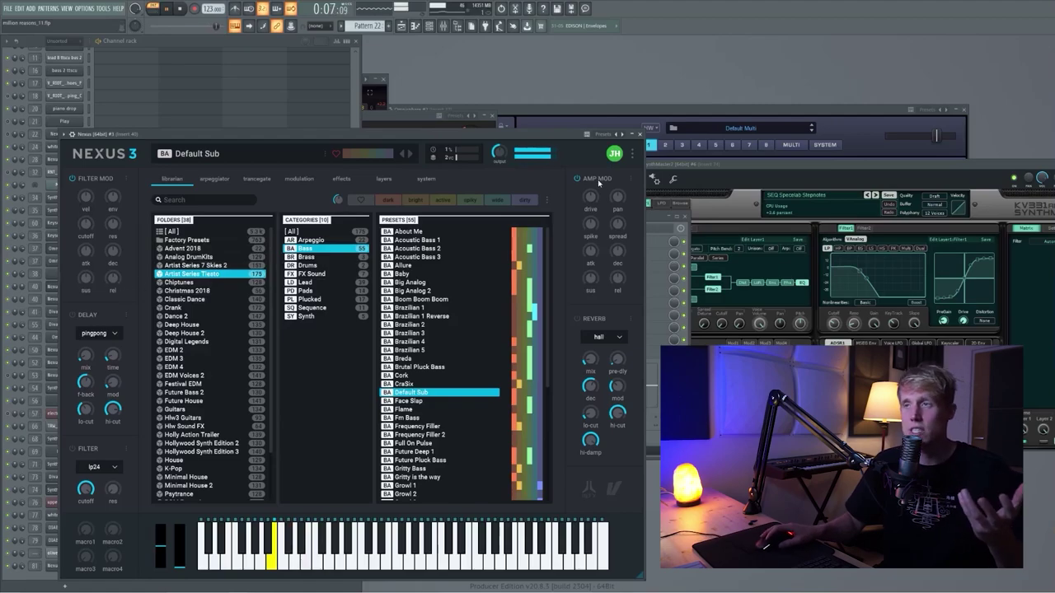
click(638, 134)
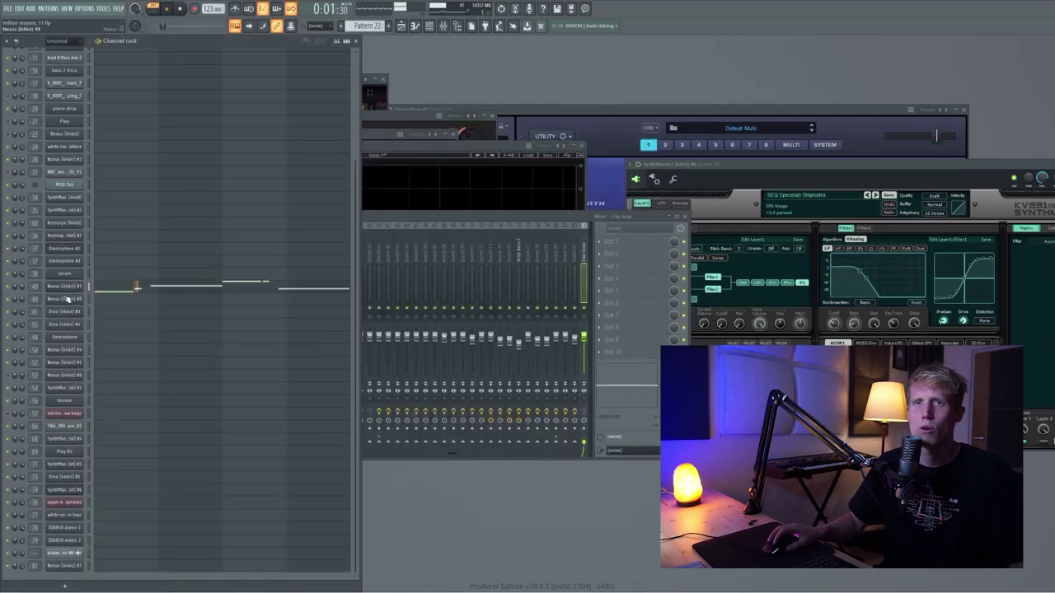
- Show the selected Nexus channel's mixer insert 40, examine its Fruity parametric EQ 2, and return to the playlist
click(33, 286)
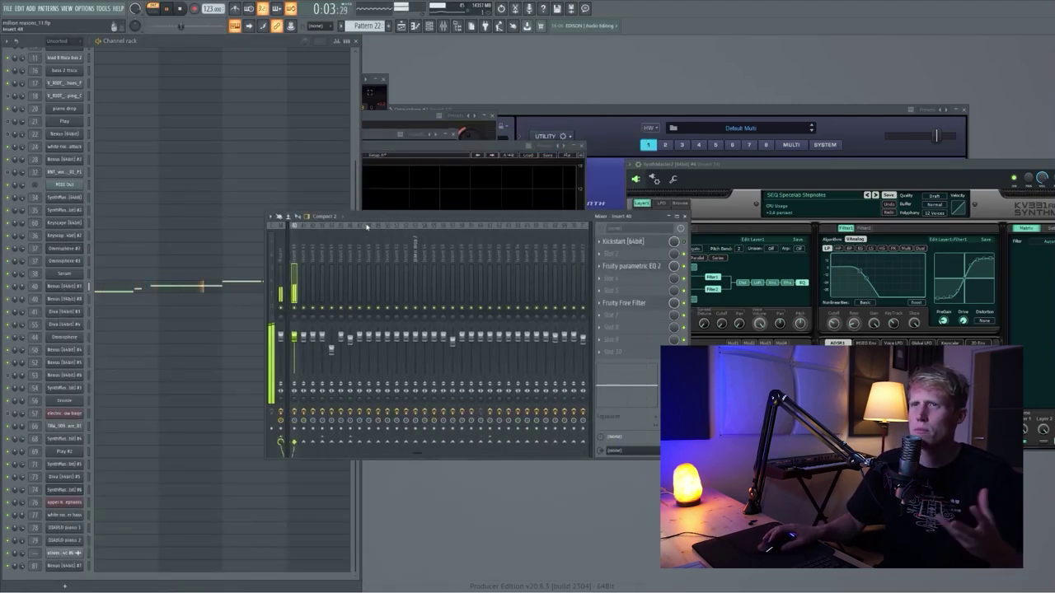
click(651, 267)
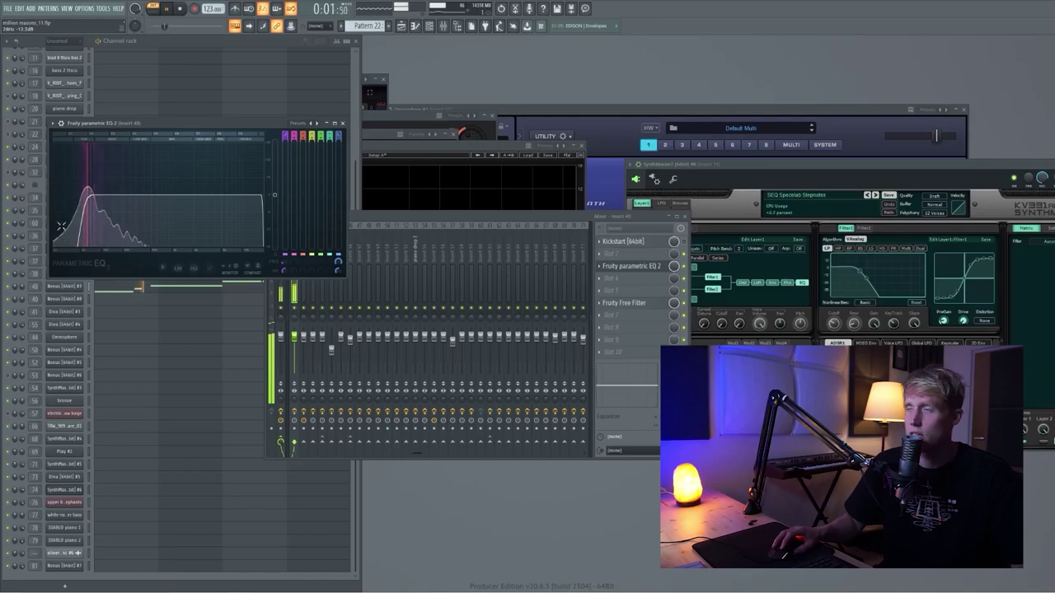
key(F5)
- Play the arrangement from around bar 17, looking over the percussion, chorus stabs and synth chord tracks
scroll(395, 189, up, 8)
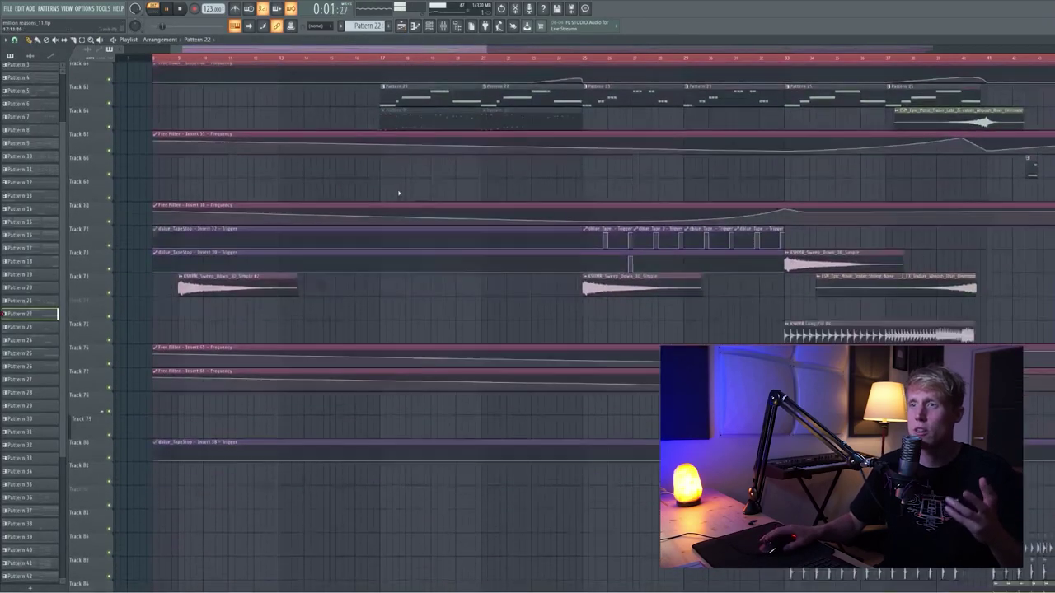
scroll(372, 265, up, 5)
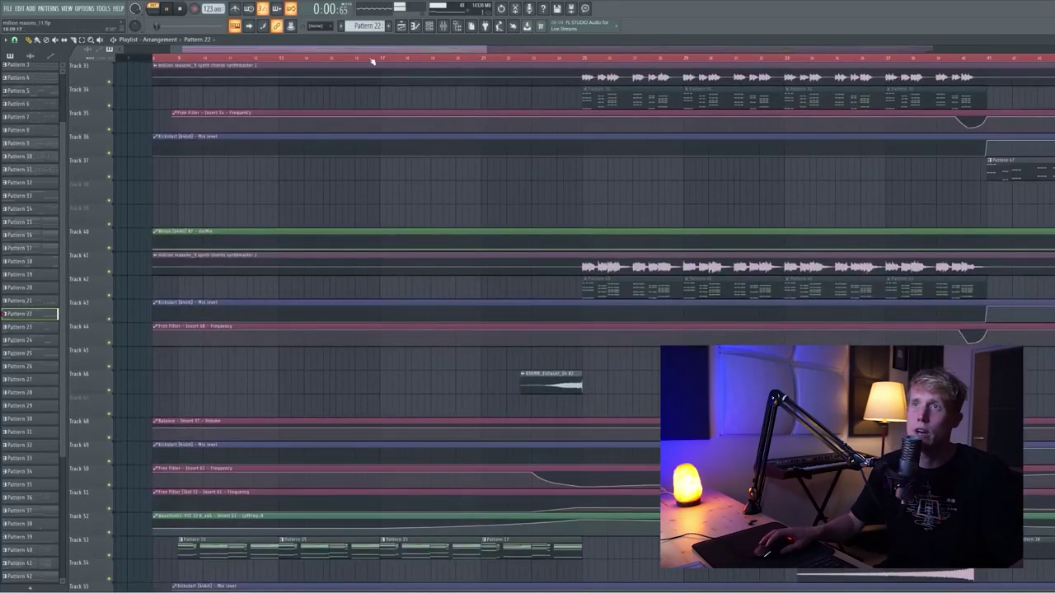
click(371, 62)
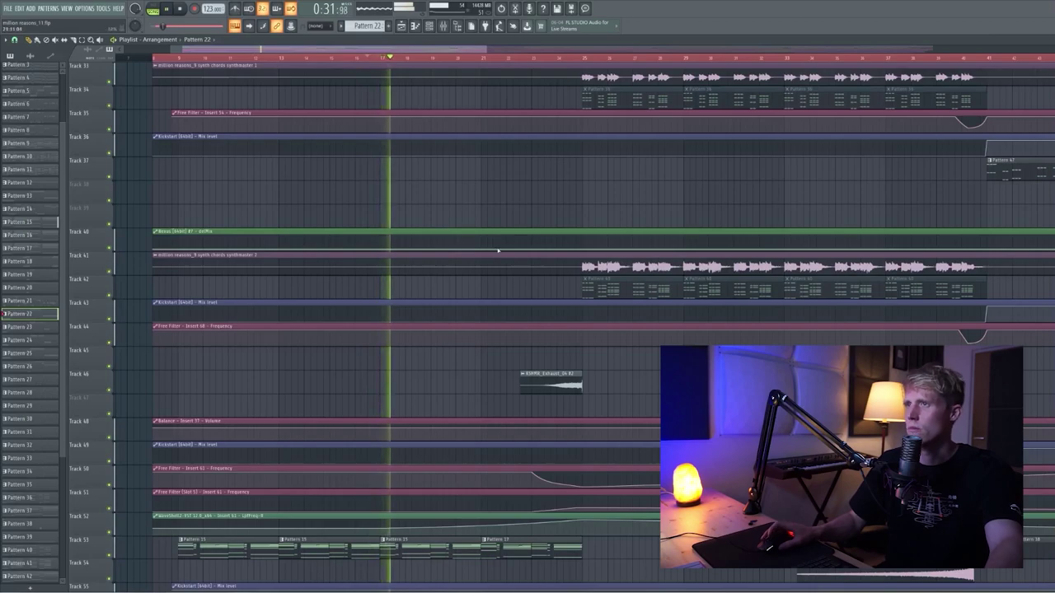
scroll(594, 291, up, 1)
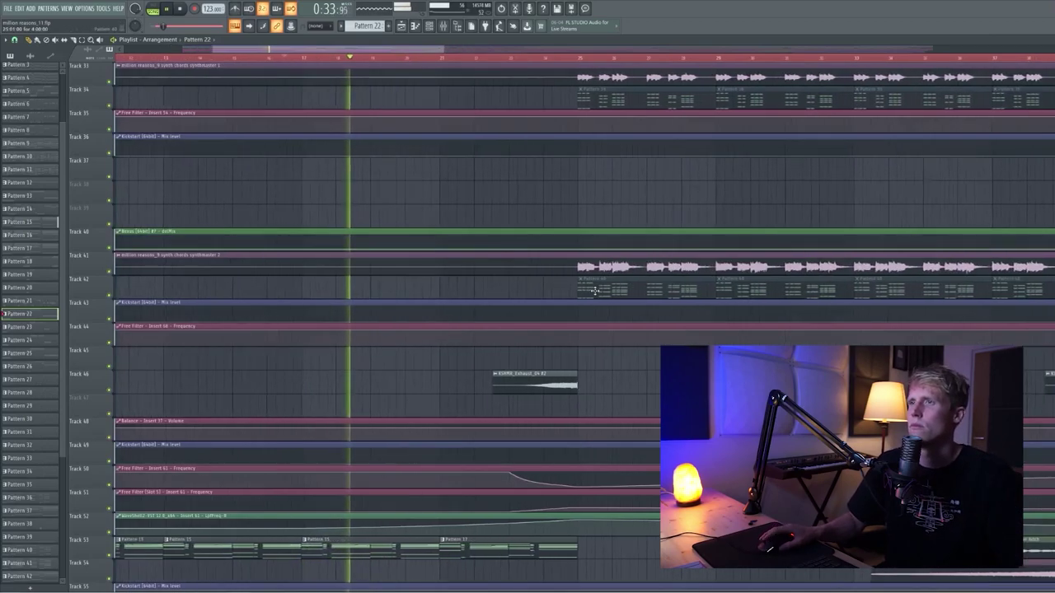
scroll(594, 292, down, 3)
scroll(701, 319, up, 4)
scroll(586, 307, up, 3)
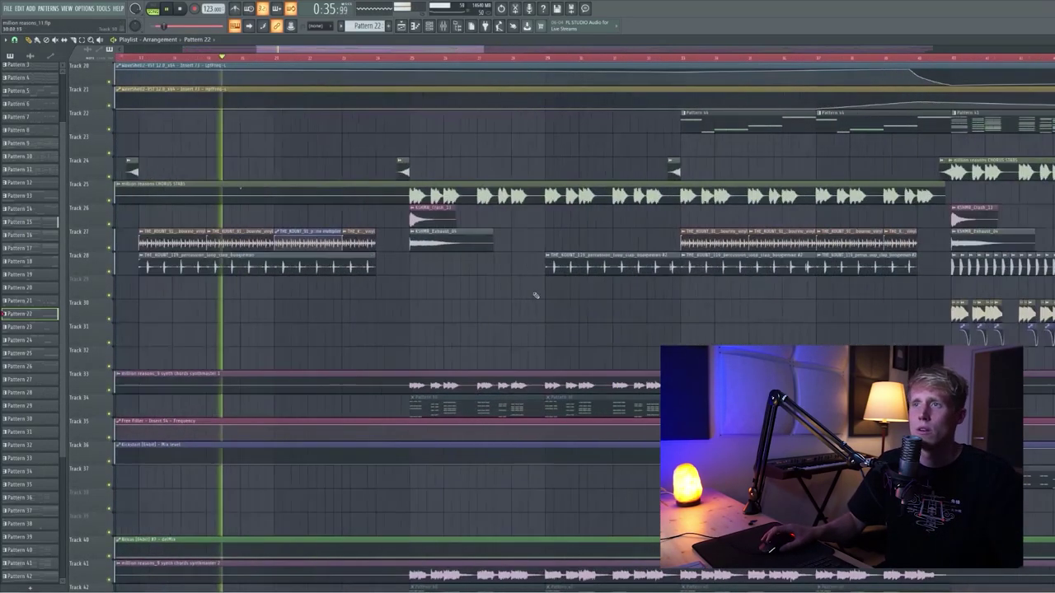
key(space)
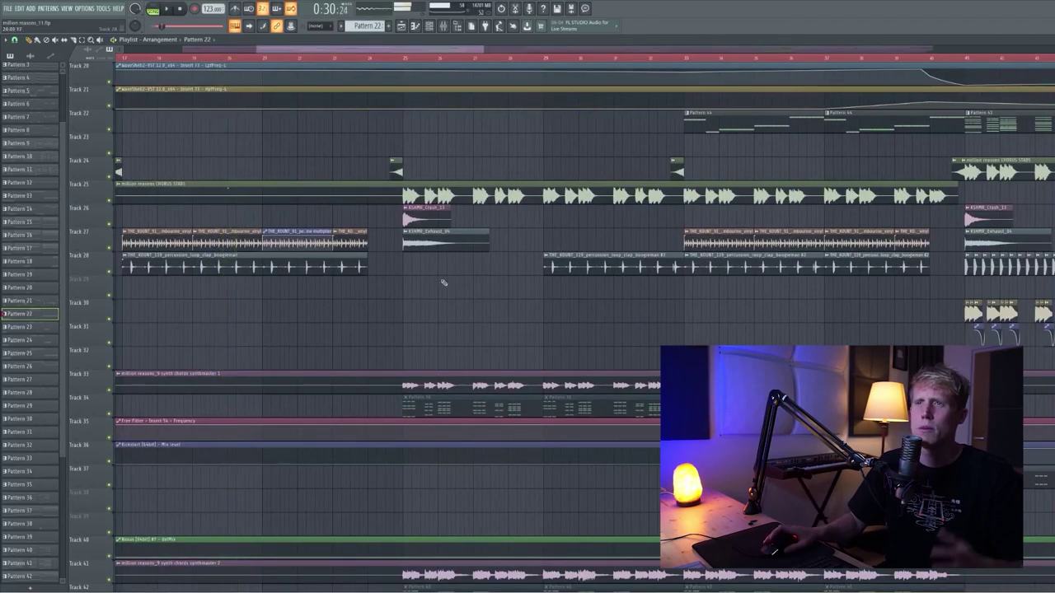
scroll(442, 283, up, 2)
key(space)
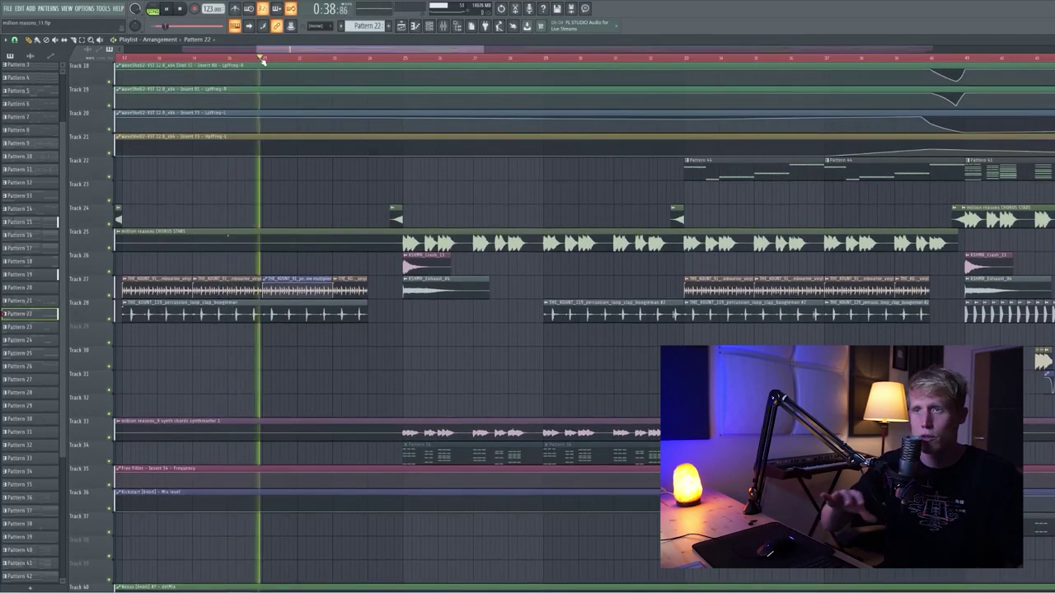
- Audition the build-up with the lead and backing vocals on tracks 6 and 7 enabled, and mute both tracks again
scroll(305, 122, up, 8)
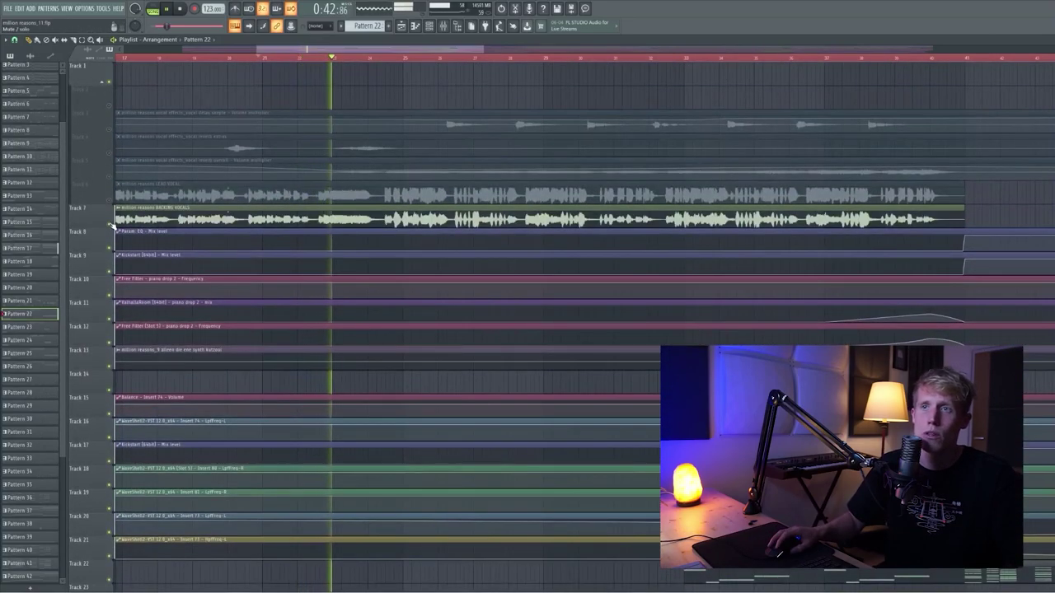
click(109, 200)
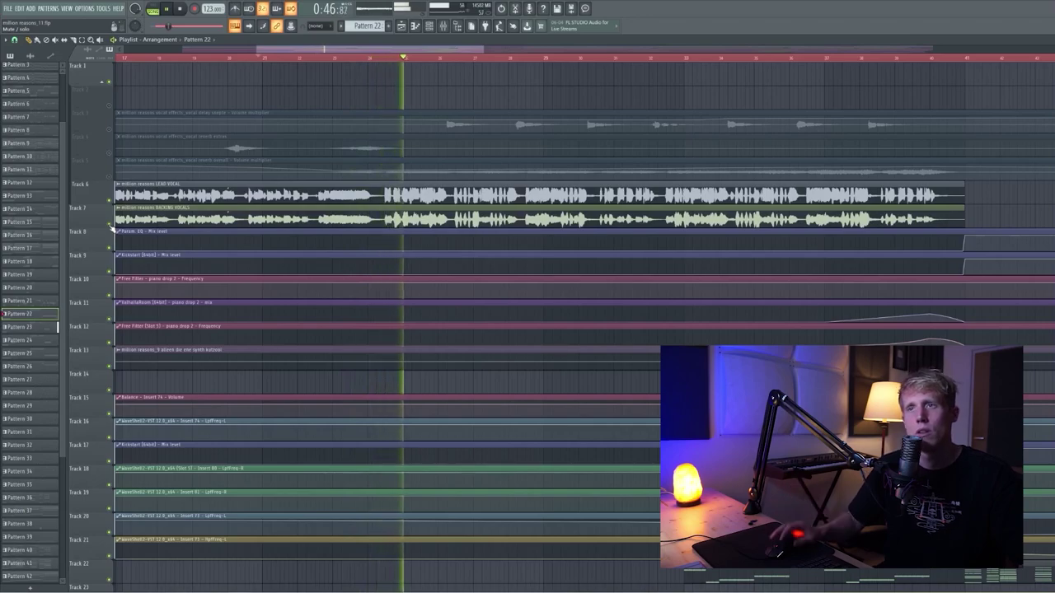
key(space)
click(108, 224)
click(109, 200)
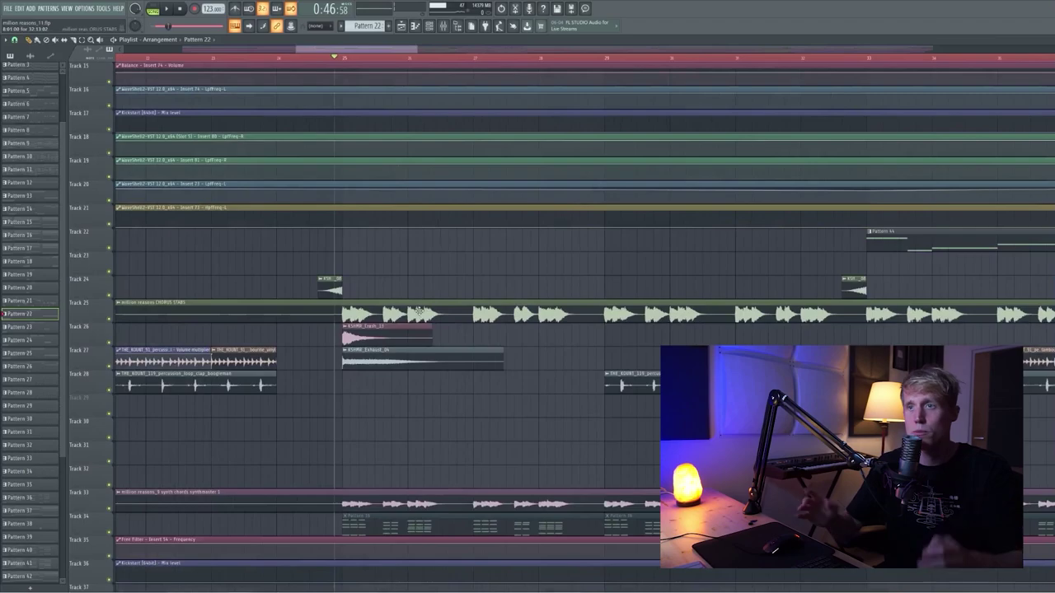
- Look over the chorus stabs and both synth chord tracks, and play them together from bar 25
scroll(517, 381, down, 4)
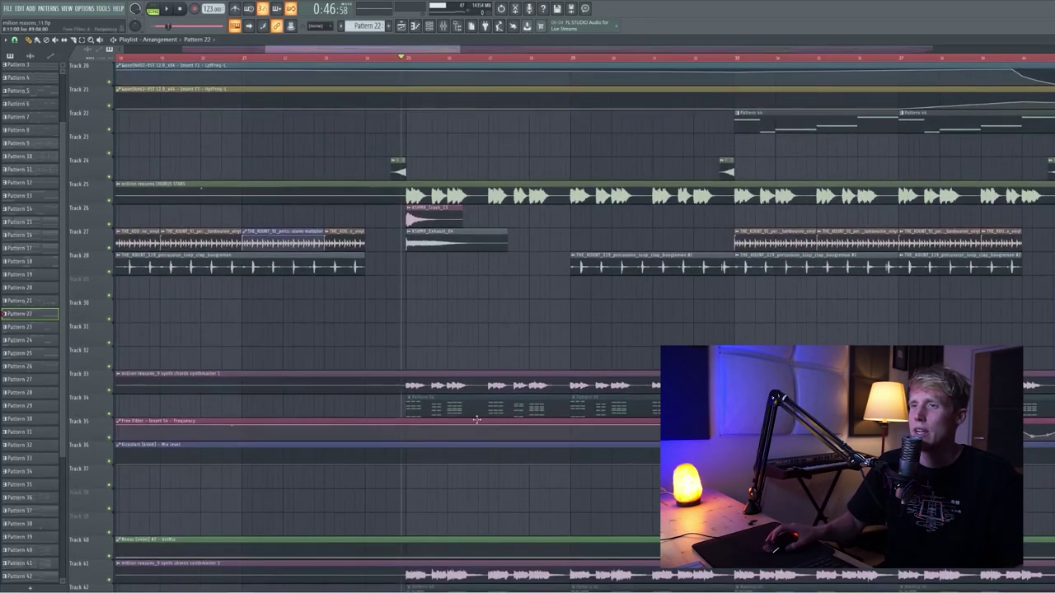
scroll(571, 430, down, 2)
scroll(577, 432, down, 3)
scroll(579, 433, down, 1)
scroll(588, 426, up, 2)
scroll(535, 365, up, 1)
scroll(471, 328, up, 1)
scroll(472, 328, up, 5)
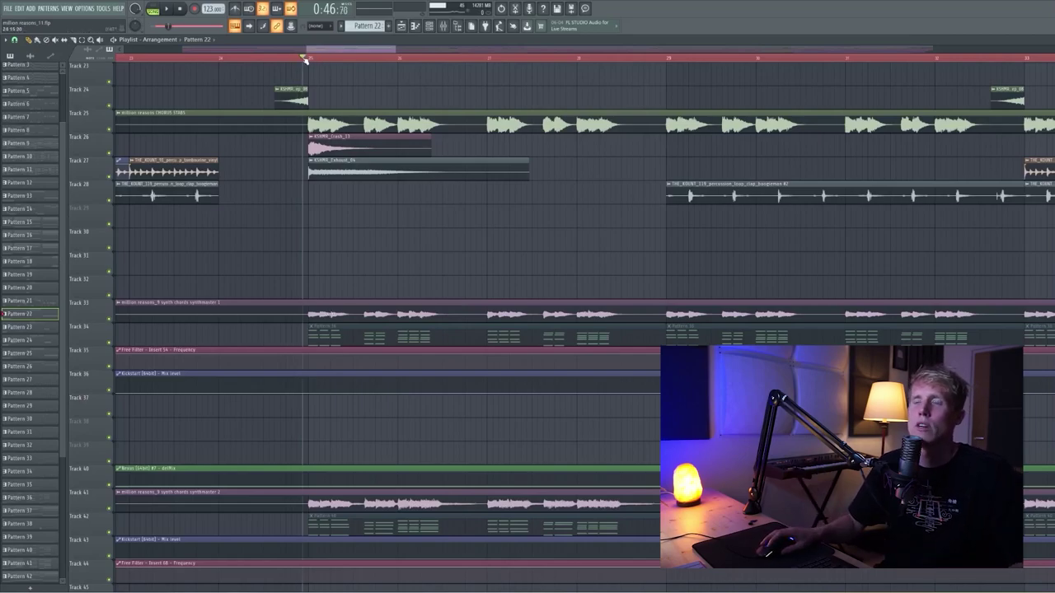
key(space)
scroll(457, 209, down, 2)
scroll(456, 209, up, 2)
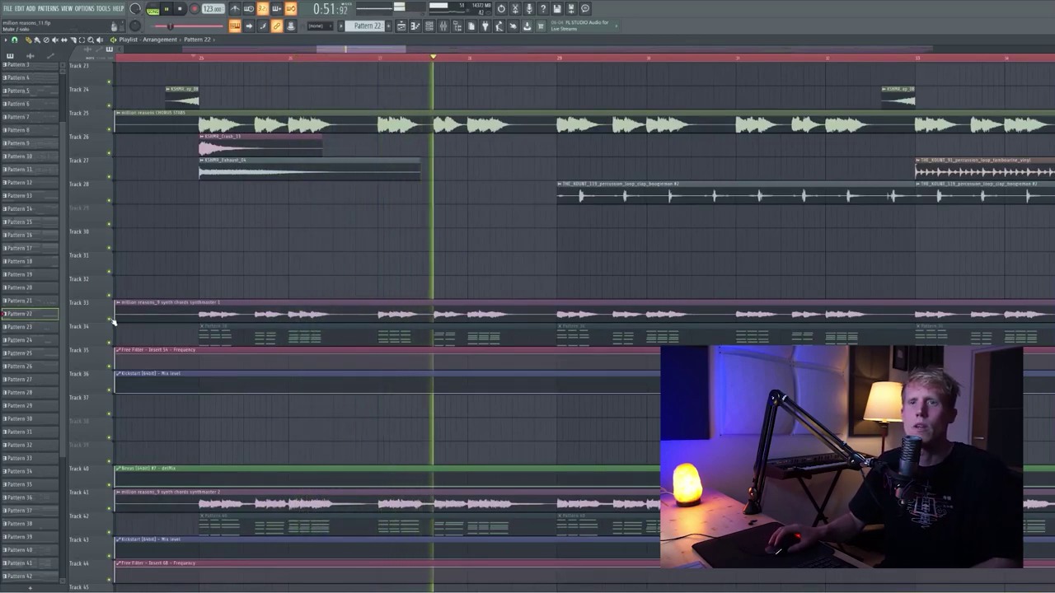
scroll(266, 301, down, 2)
key(space)
- Solo the million reasons CHORUS STABS clip's Track 25 and play it on its own
right_click(110, 130)
key(space)
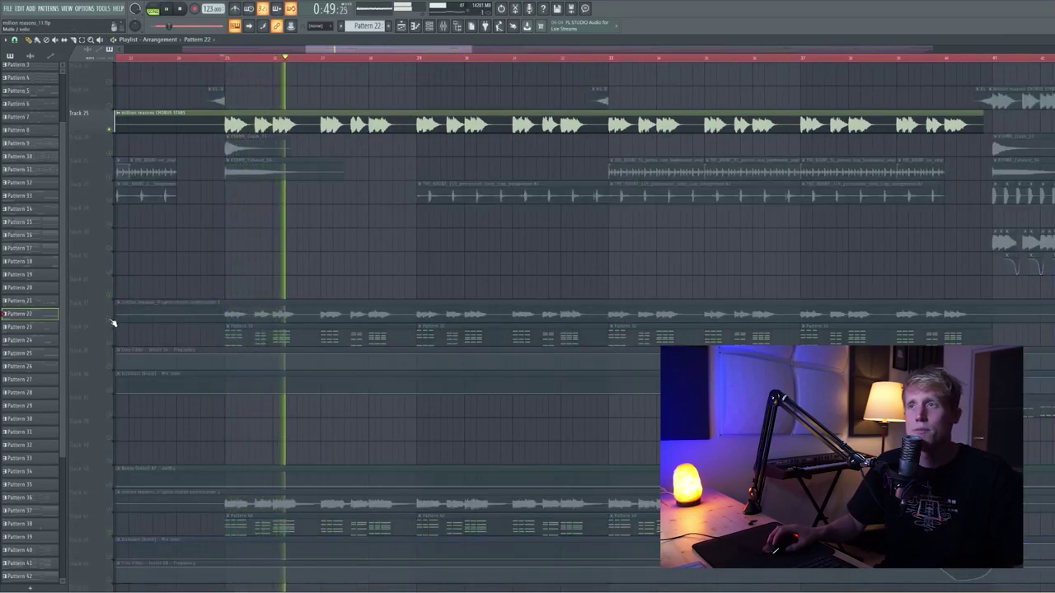
scroll(124, 365, up, 3)
scroll(123, 363, up, 1)
key(space)
- Solo Track 33 with the synth chords synthmaster 1 audio and play it on its own
right_click(111, 416)
key(space)
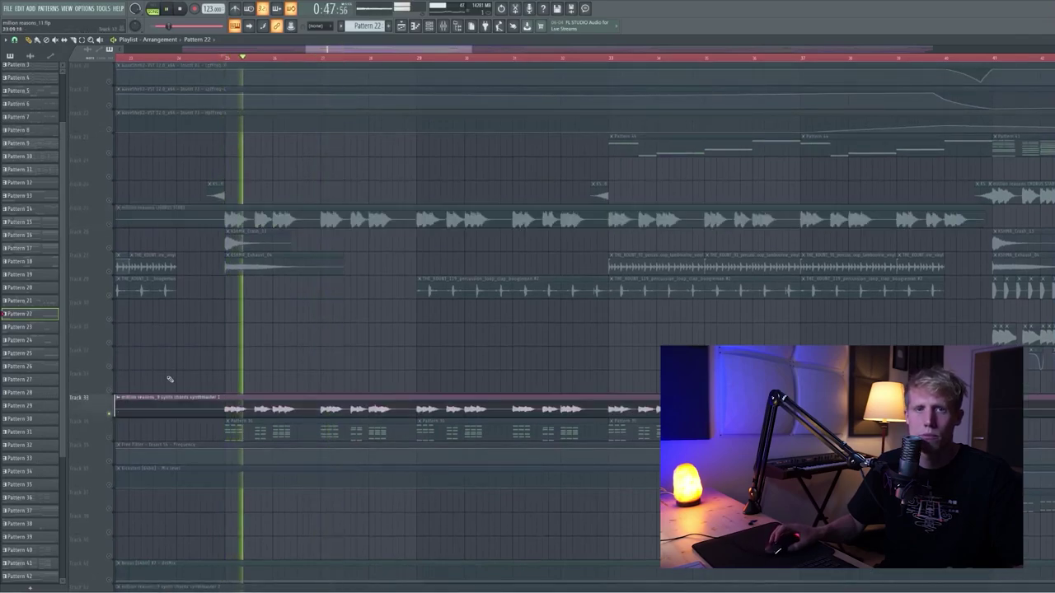
scroll(190, 371, down, 3)
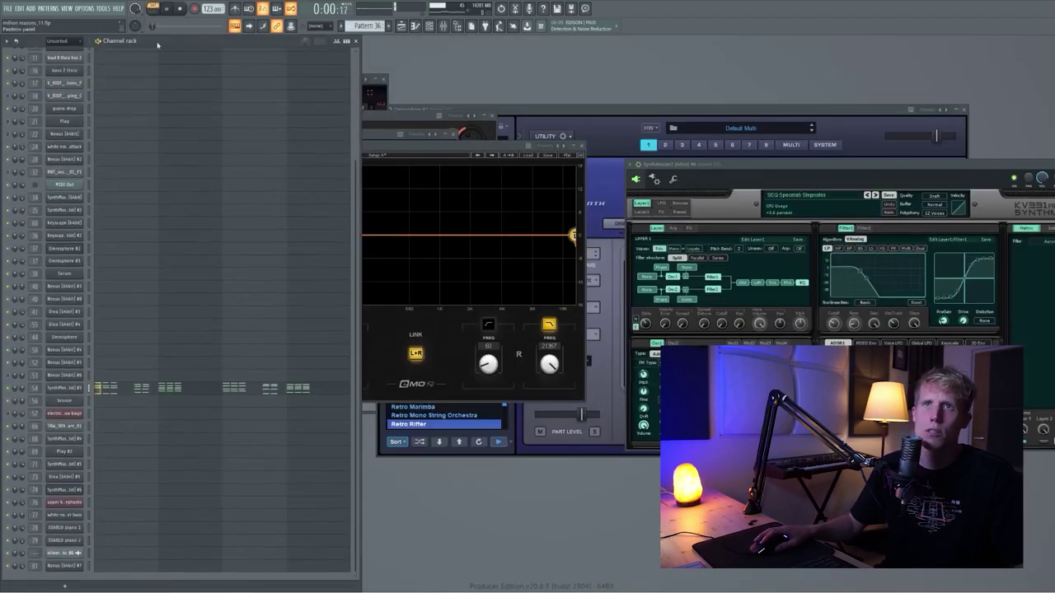
- Open the SynthMaster channel holding Pattern 36's notes and examine the Fruity parametric EQ 2 on its mixer insert 54
click(72, 389)
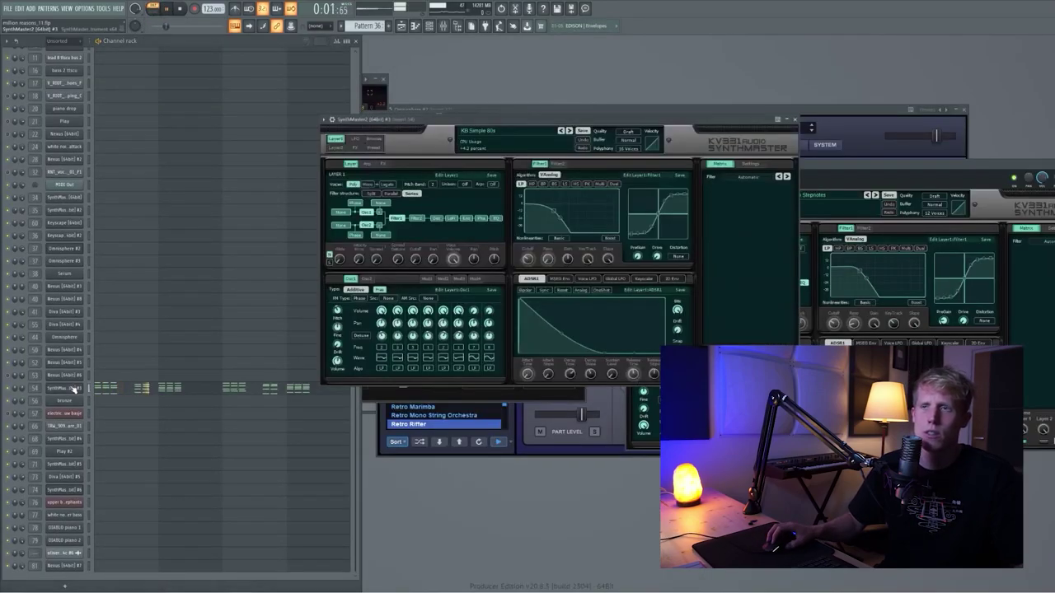
click(444, 26)
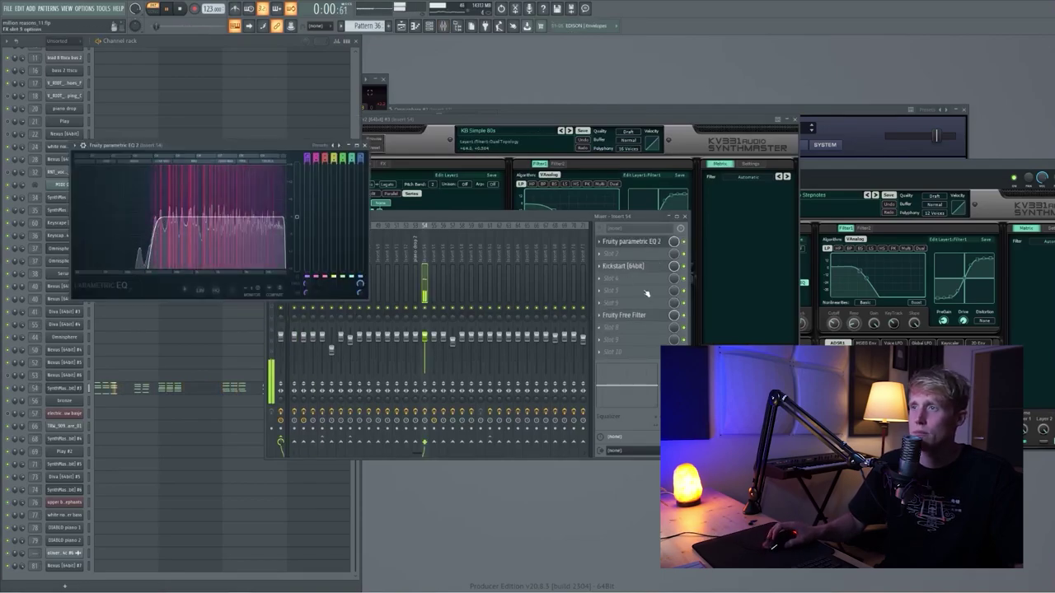
click(638, 313)
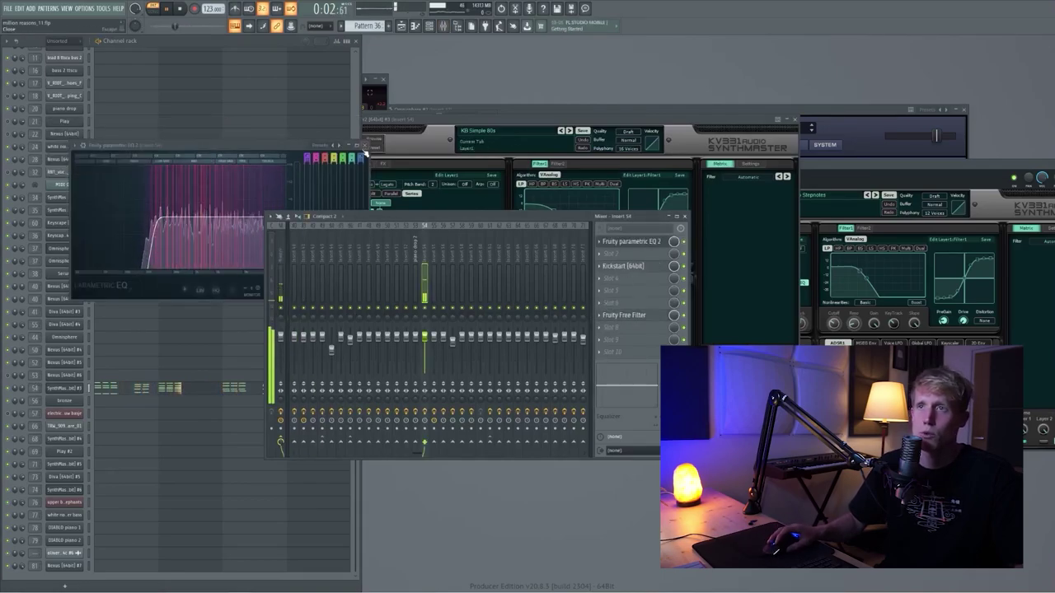
click(364, 147)
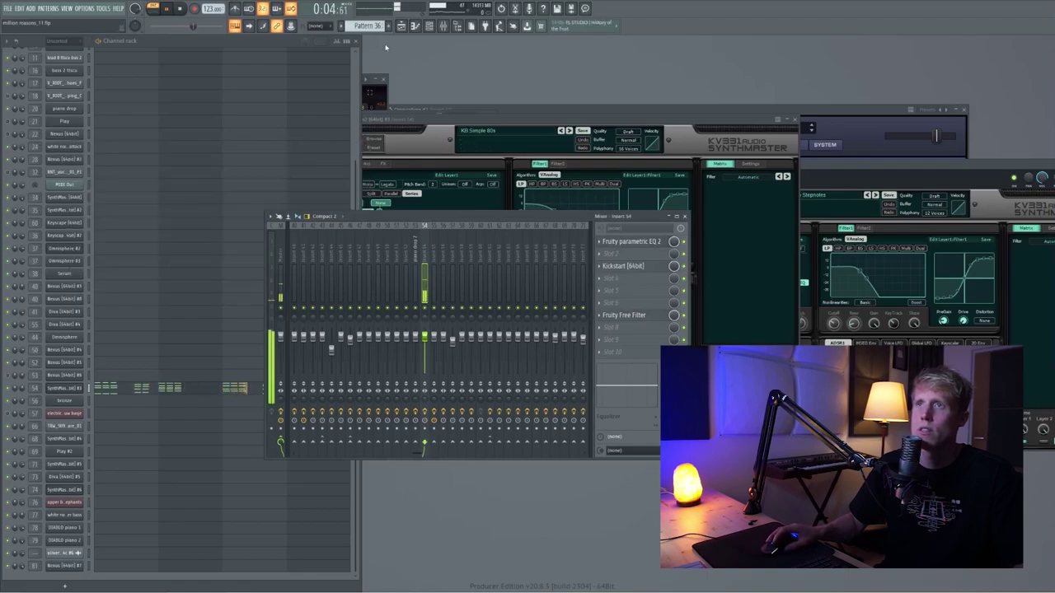
- Return to the playlist, solo Track 41 with the synth chords synthmaster 2 audio, and play it from bar 25
click(402, 26)
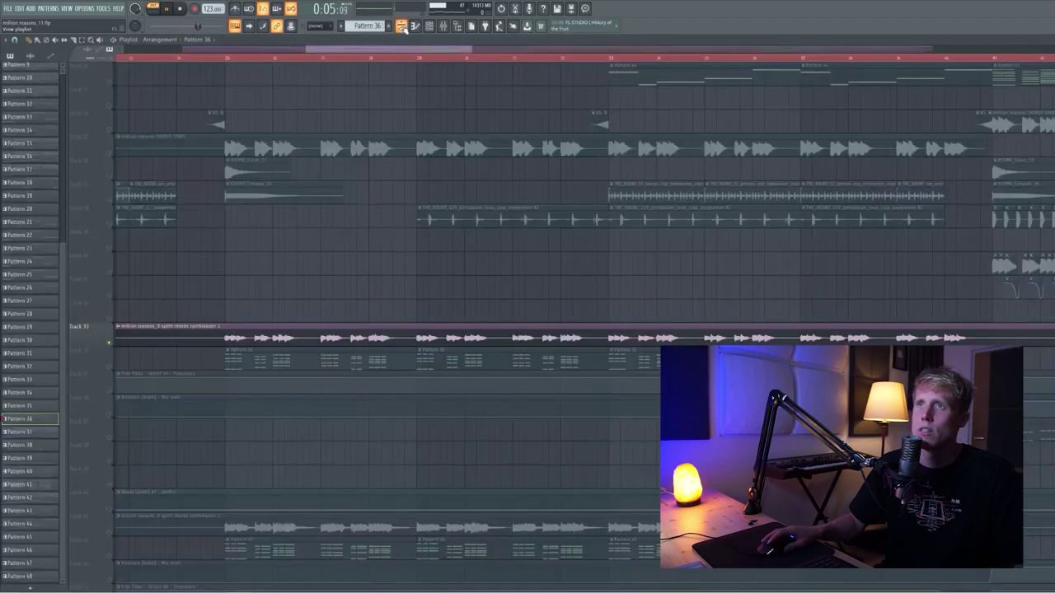
right_click(110, 533)
key(space)
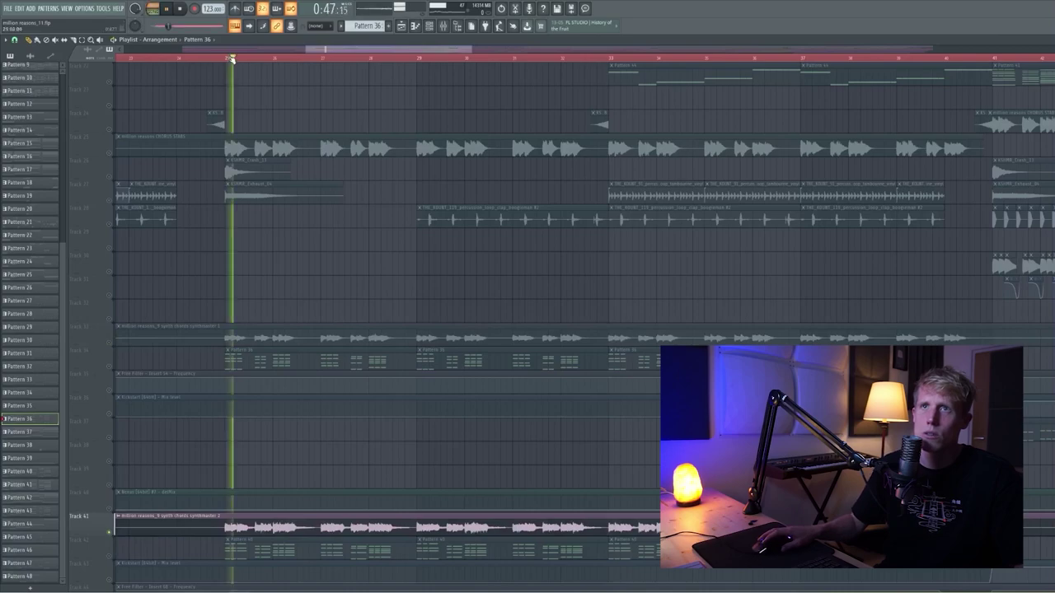
scroll(252, 294, down, 5)
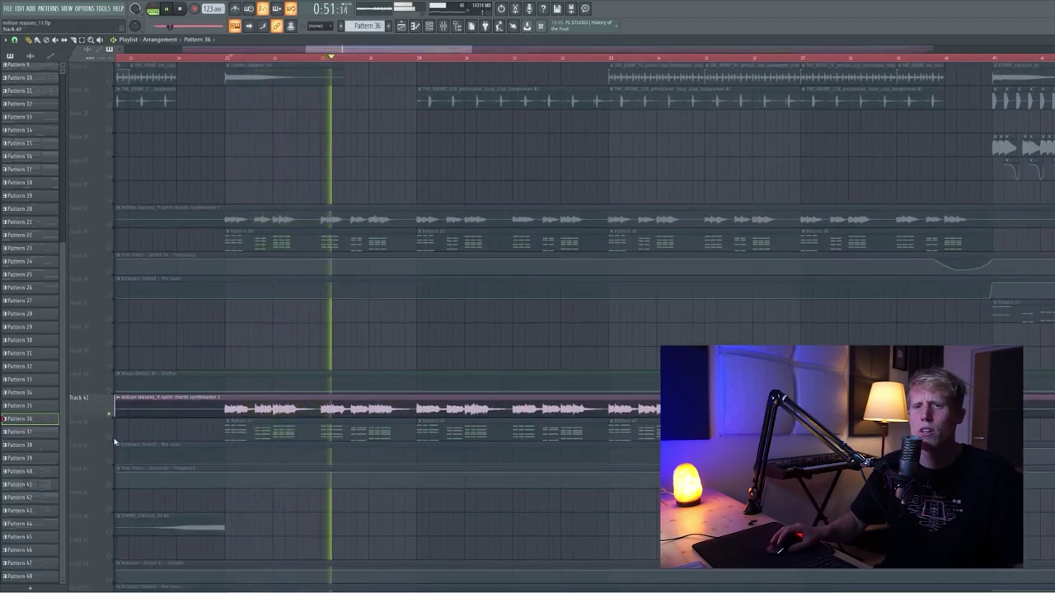
right_click(109, 438)
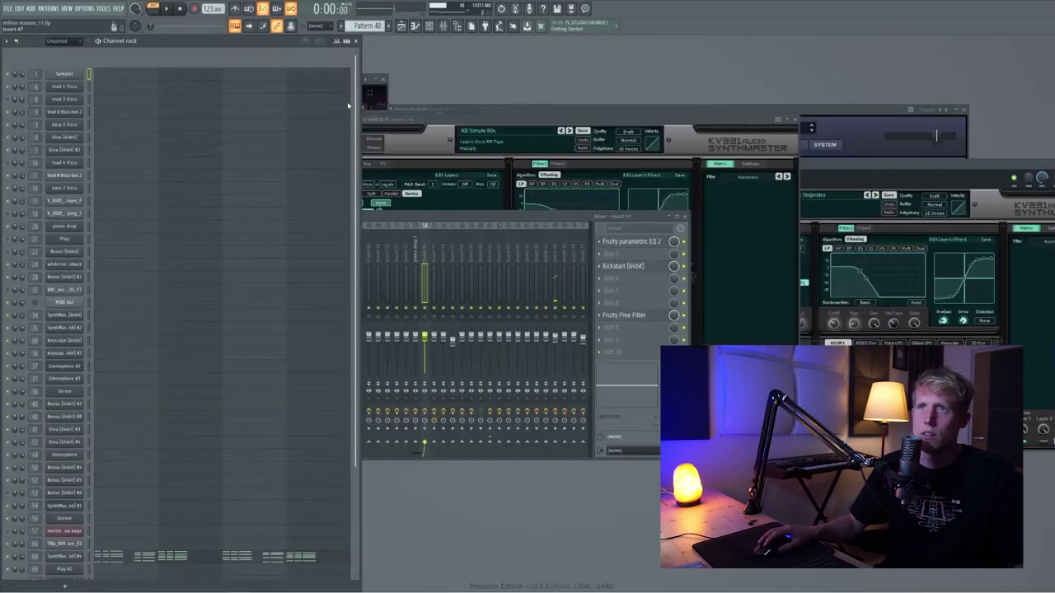
- Open the SynthMaster channel holding Pattern 40's notes and move its plugin window over the channel rack to view the preset
scroll(252, 478, up, 3)
click(66, 440)
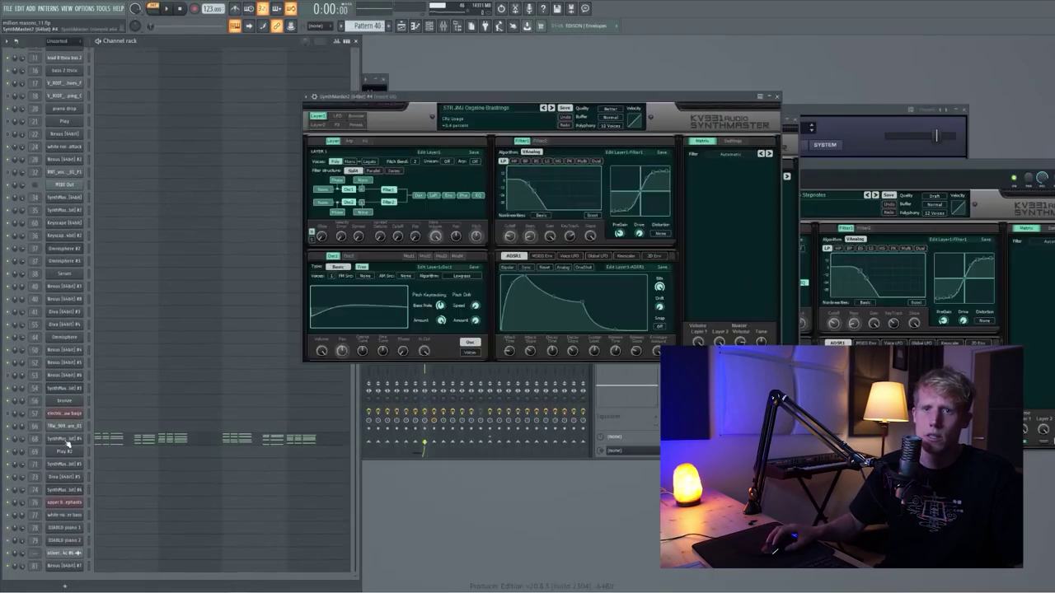
drag(480, 99, 232, 126)
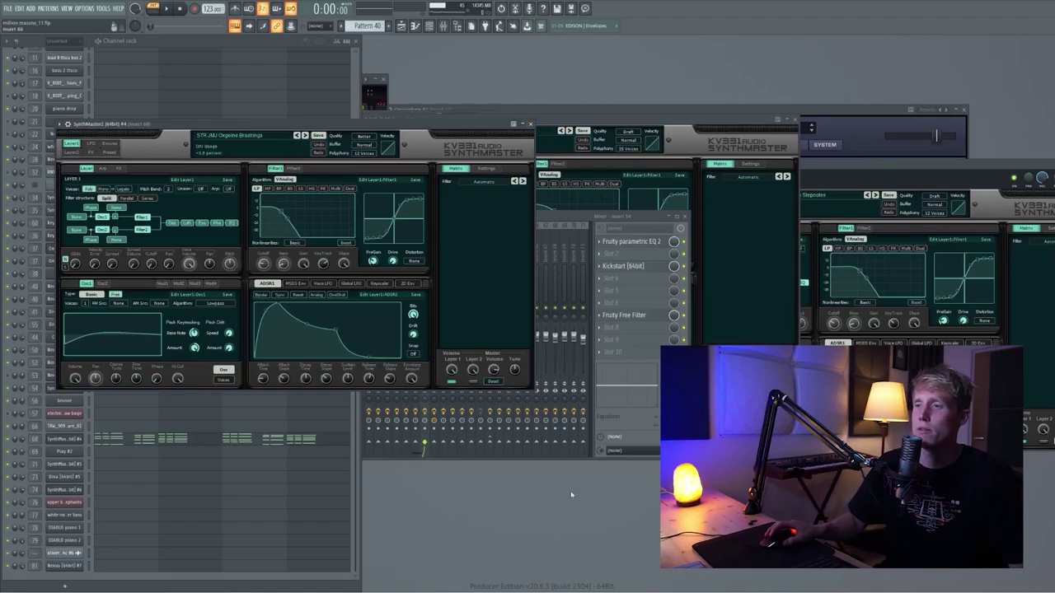
- Show that SynthMaster channel's mixer insert 68, open its Kickstart and Fruity parametric EQ 2, and return to the playlist
click(11, 436)
click(554, 224)
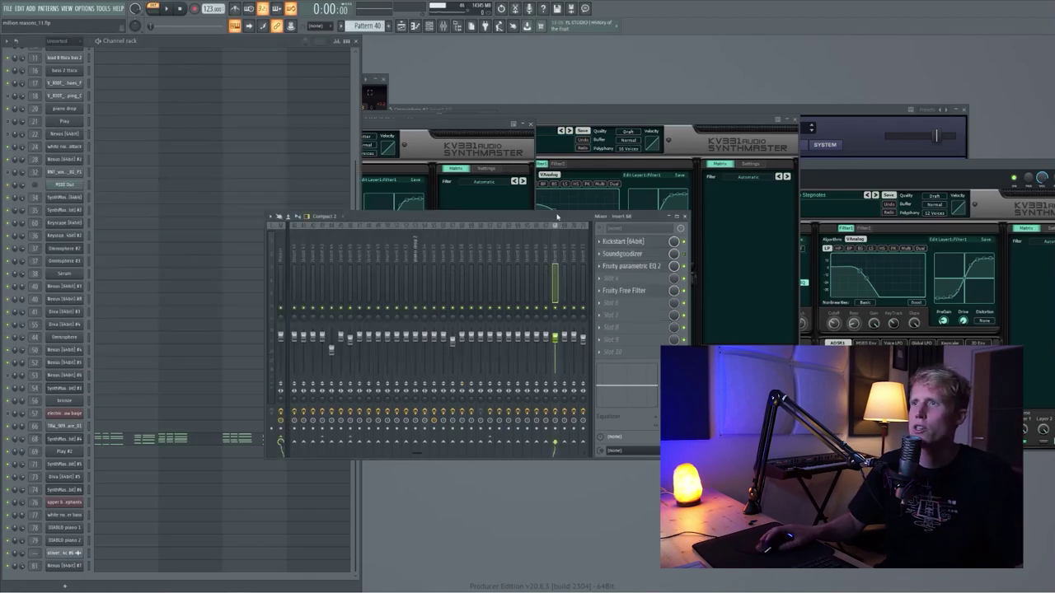
click(649, 241)
click(649, 270)
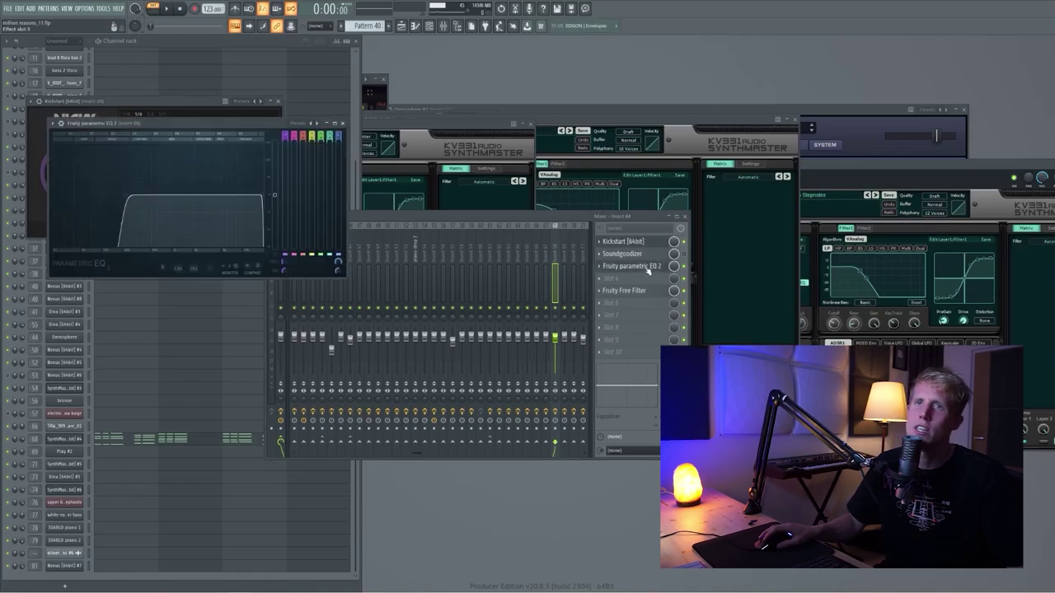
key(F6)
key(F5)
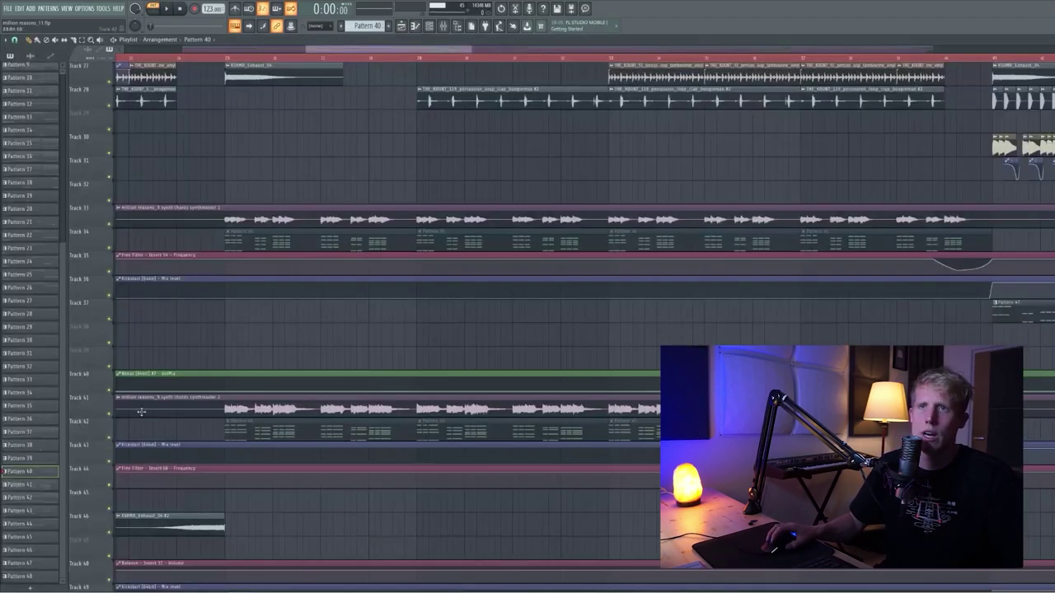
- Play the full arrangement from bar 25 with the vocals included, and stop playback
scroll(223, 93, up, 3)
click(228, 64)
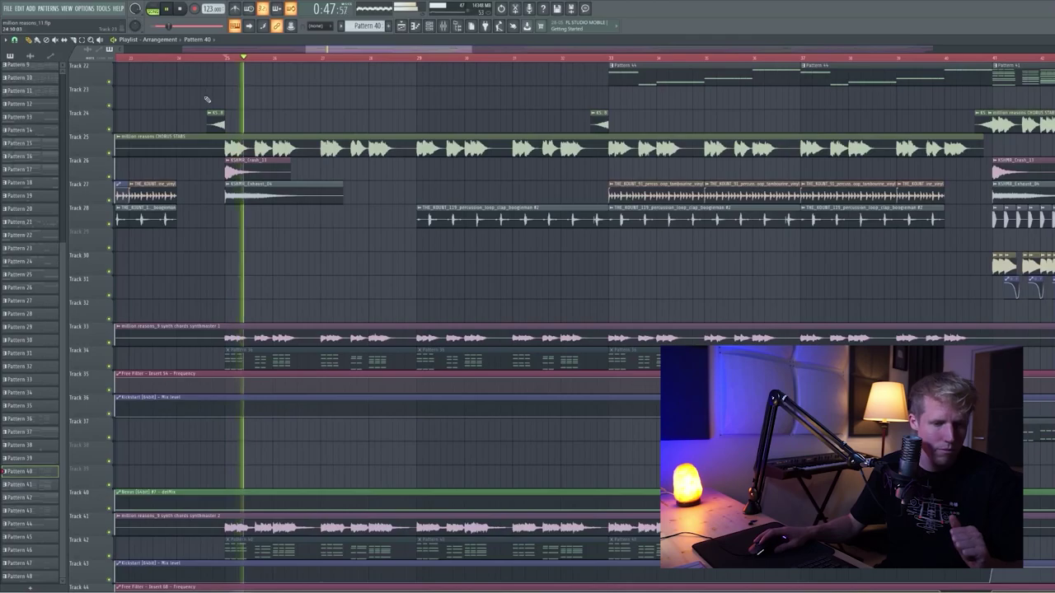
scroll(295, 266, up, 10)
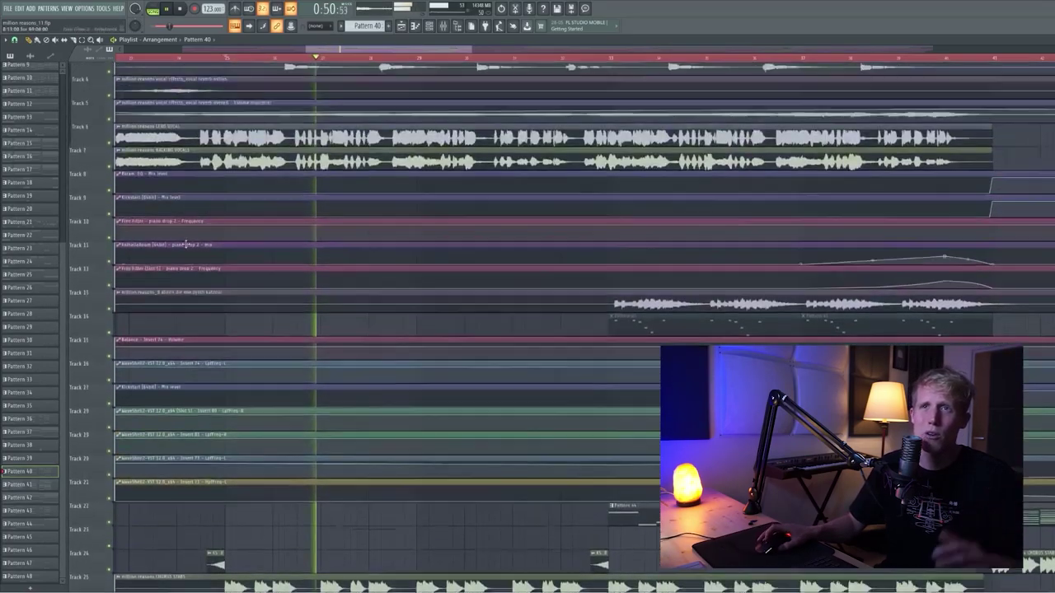
scroll(185, 244, up, 2)
key(space)
- Mute the vocal and vocal effect tracks 3 to 7 in the playlist
click(108, 200)
click(108, 176)
click(108, 153)
scroll(108, 164, up, 1)
click(108, 154)
click(108, 130)
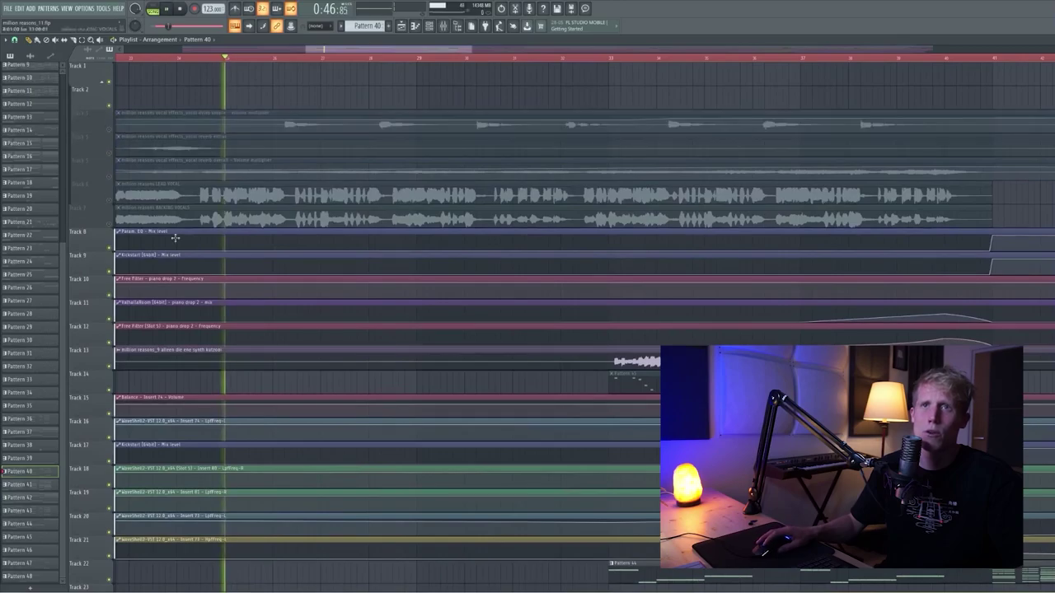
- Play the arrangement from bar 25 without the vocals while viewing tracks 57 to 79, and stop playback
key(space)
scroll(407, 367, down, 13)
scroll(407, 366, down, 18)
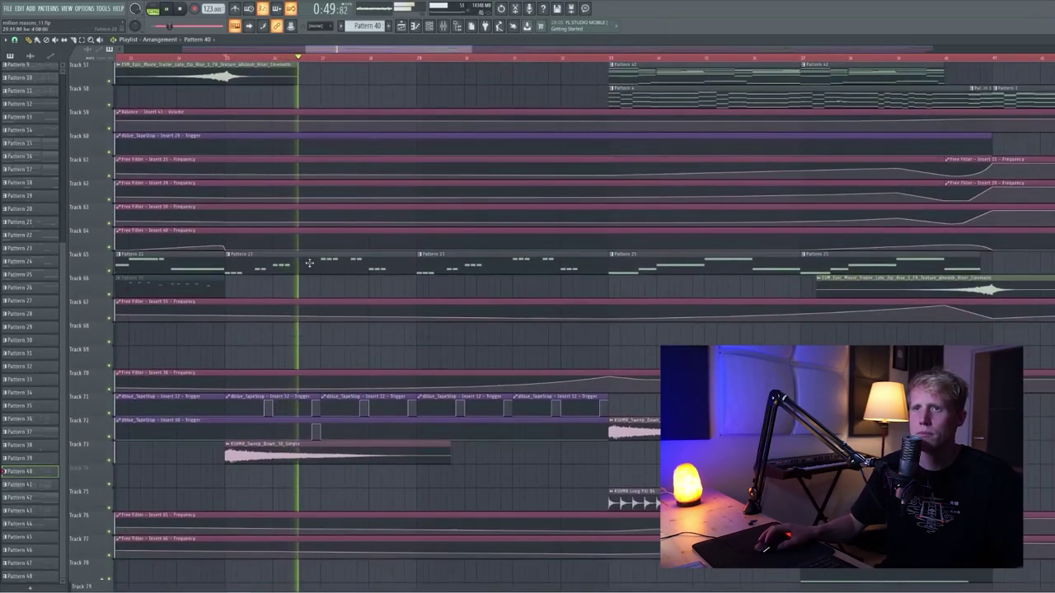
key(space)
- Select Pattern 23 on track 65 and play it on its own in pattern mode
click(309, 263)
click(153, 10)
click(166, 10)
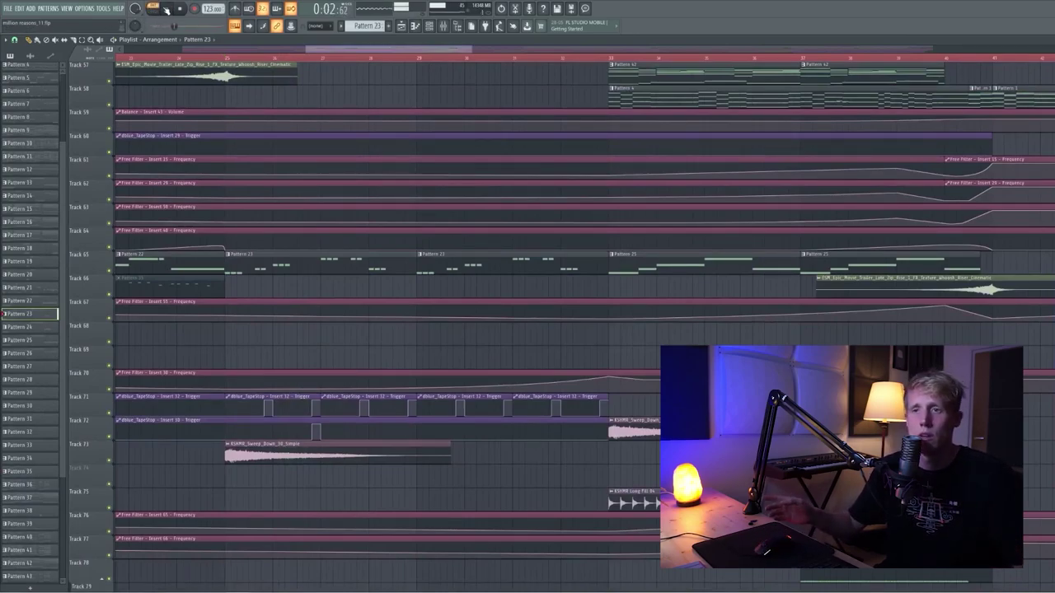
- Play the full song from bar 25 while viewing the sweep, tape-stop and filter automation tracks, and stop playback
scroll(370, 285, down, 8)
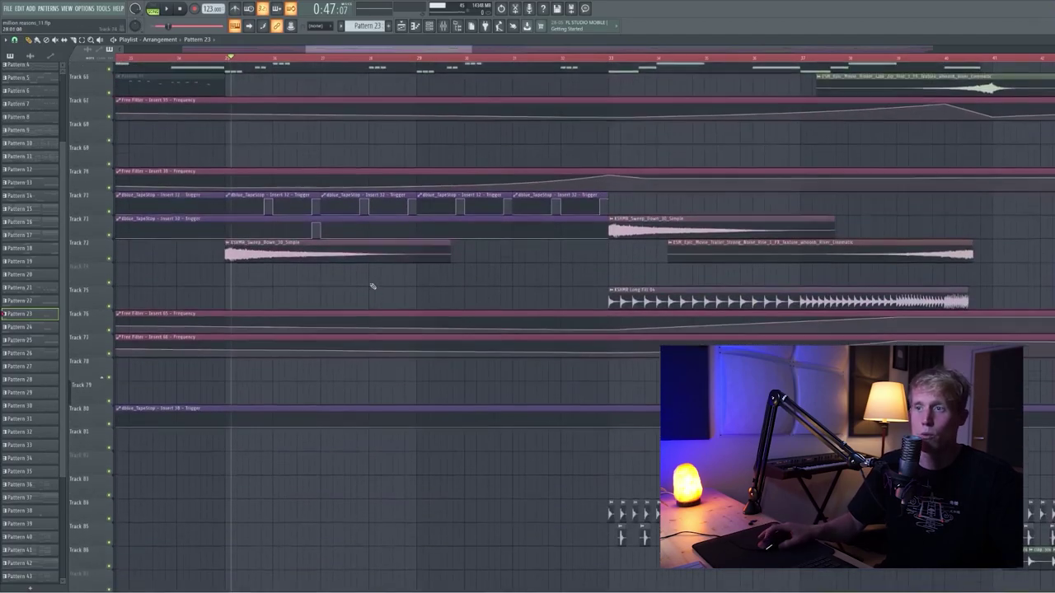
scroll(362, 272, up, 6)
scroll(341, 284, up, 1)
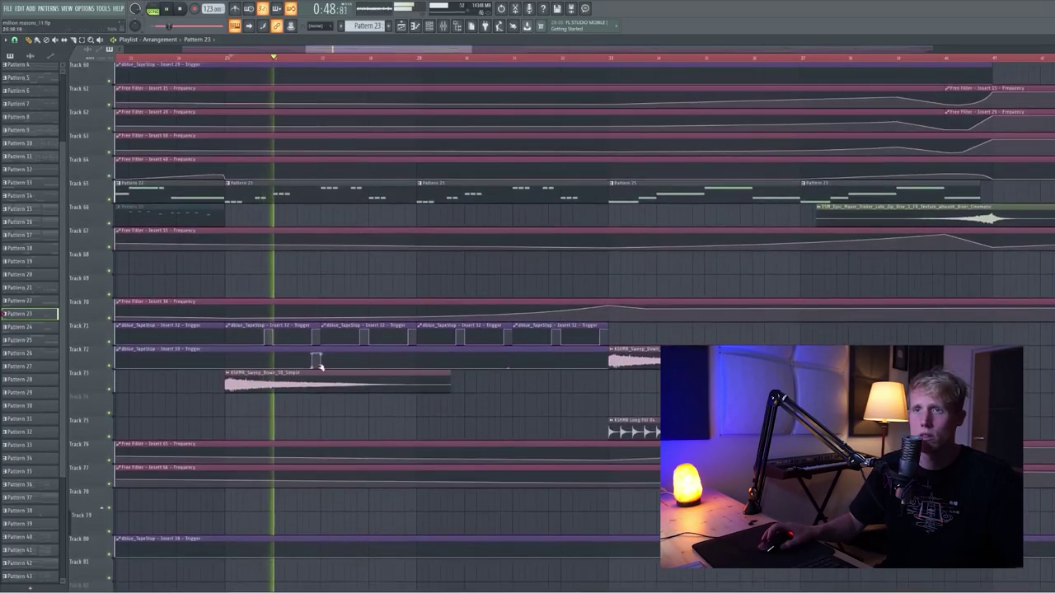
scroll(309, 371, up, 4)
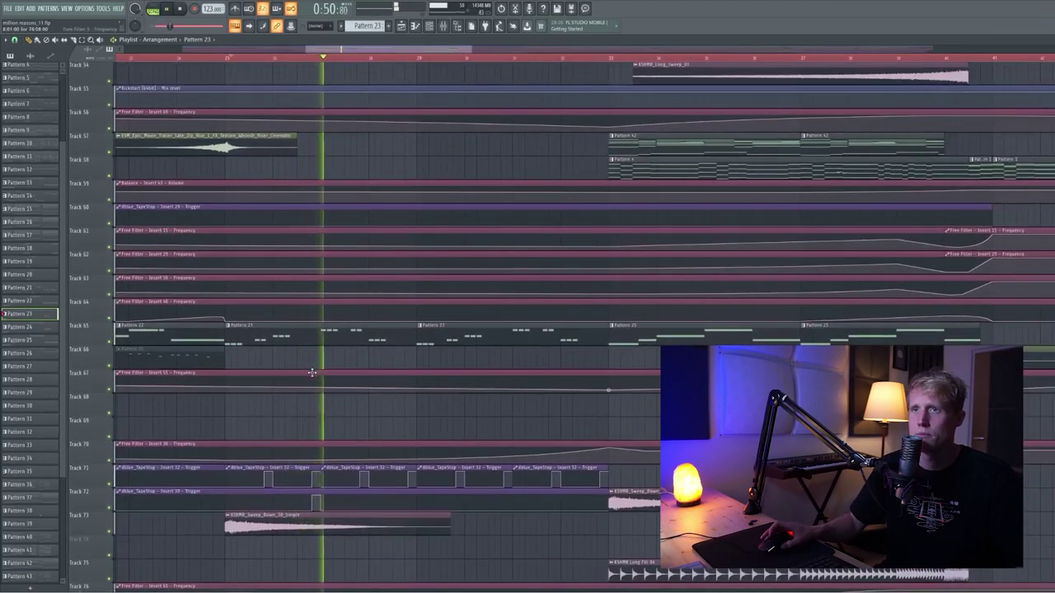
scroll(312, 374, up, 3)
scroll(312, 374, down, 4)
key(space)
- View the KSHMR_Sweep_Down_30_Simple sample on track 73, and audition the ESM_Epic_Movie_Trailer whoosh riser on track 57
double_click(288, 505)
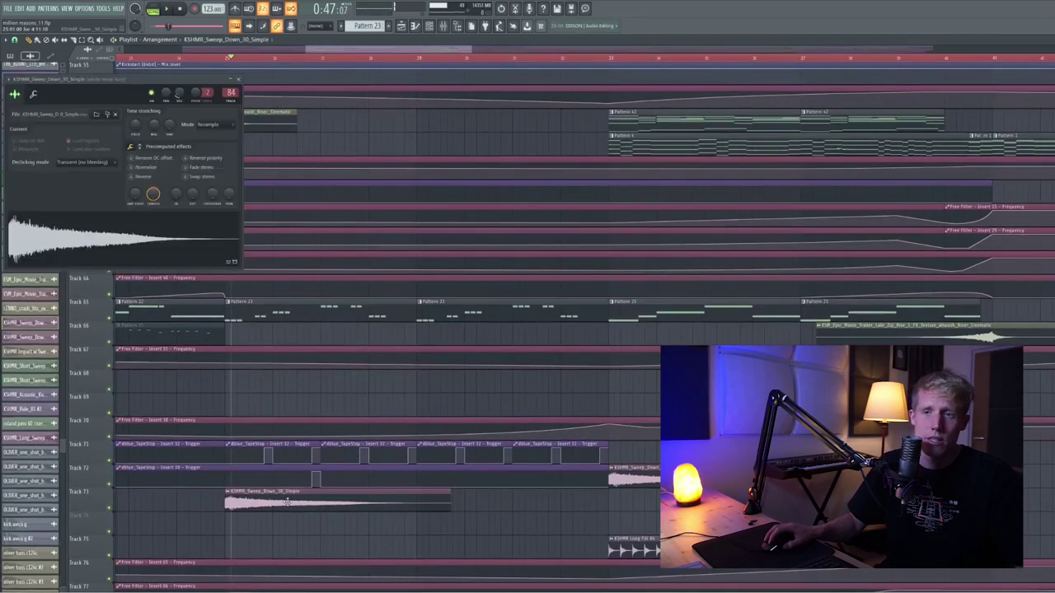
click(237, 79)
scroll(214, 207, up, 2)
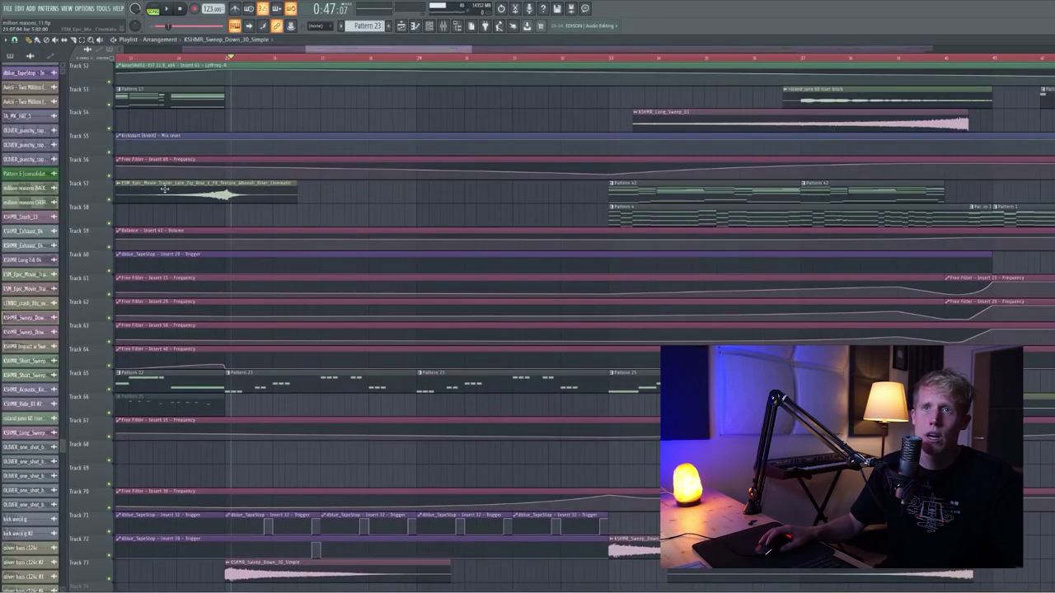
scroll(168, 189, up, 2)
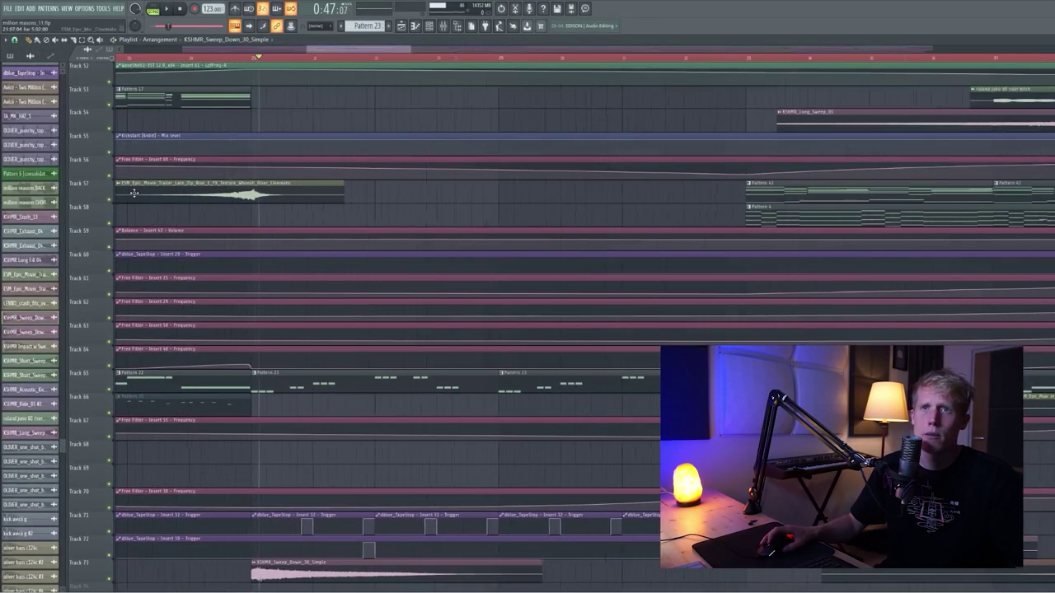
click(200, 196)
key(space)
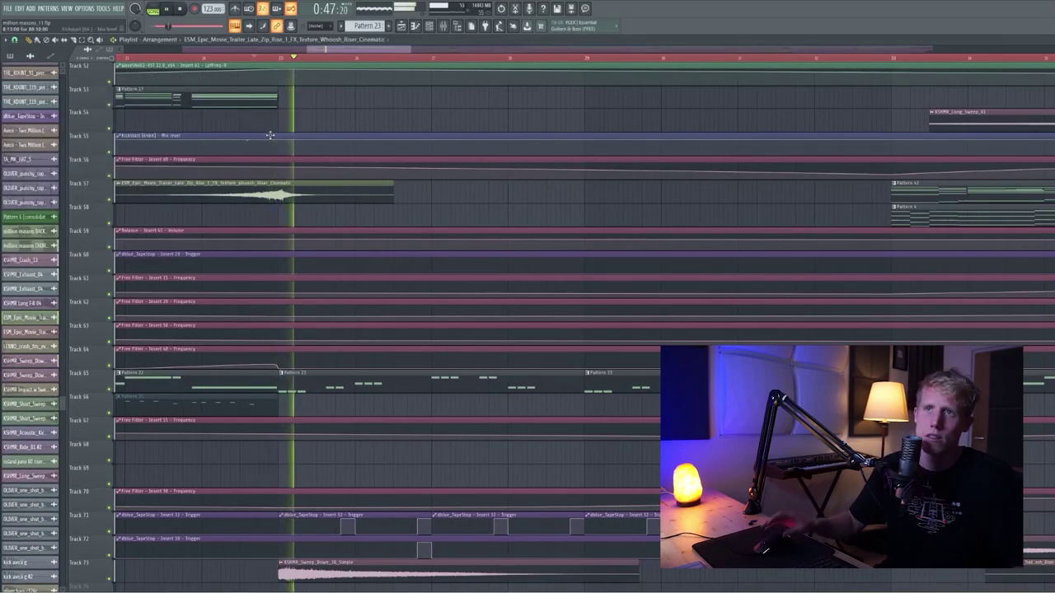
key(space)
- Show the KSHMR_Exhaust_04 sample's mixer insert 58, view its Fruity parametric EQ 2, Kickstart and Fruity Reeverb, and close the windows
scroll(282, 193, up, 15)
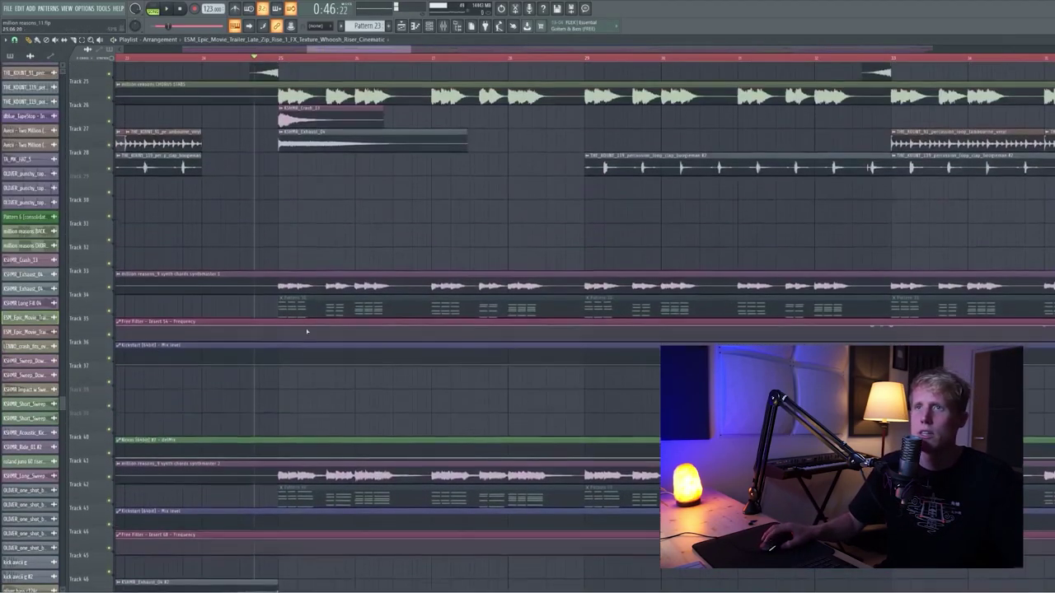
scroll(317, 329, up, 4)
drag(326, 345, 307, 298)
double_click(309, 284)
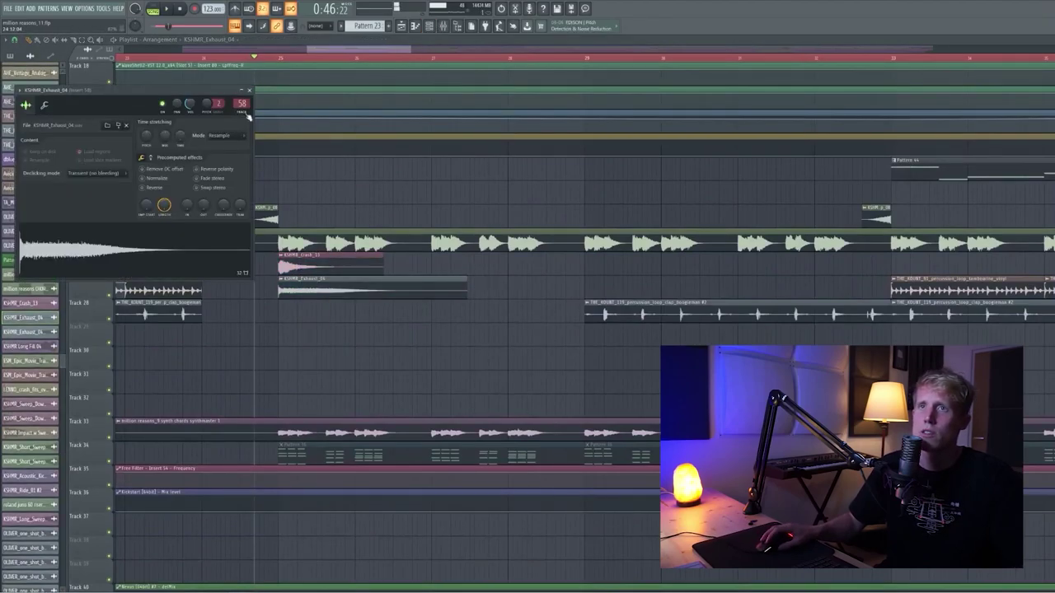
click(242, 103)
click(646, 280)
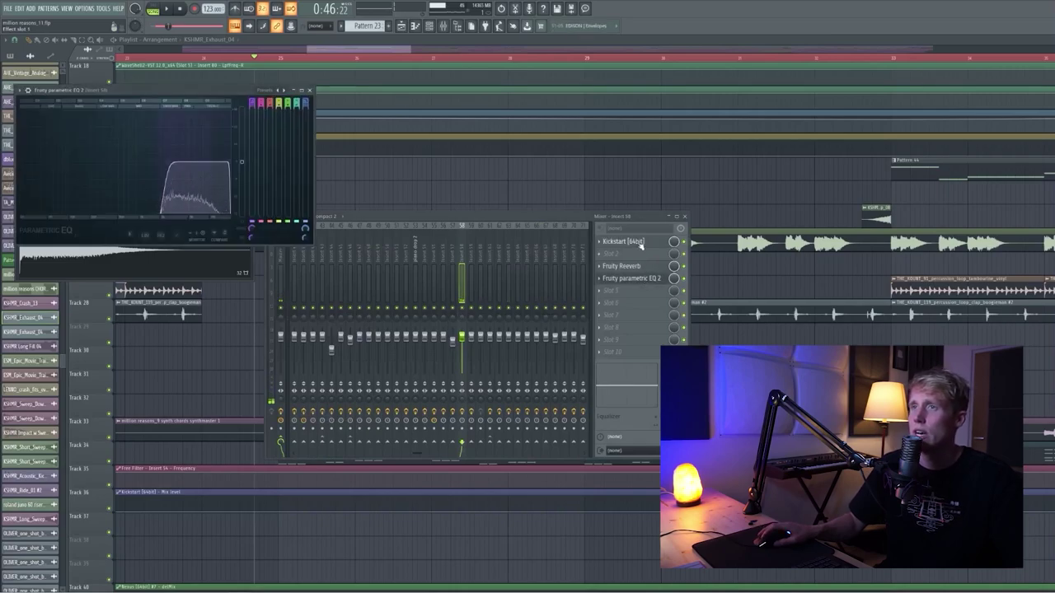
click(640, 246)
click(636, 269)
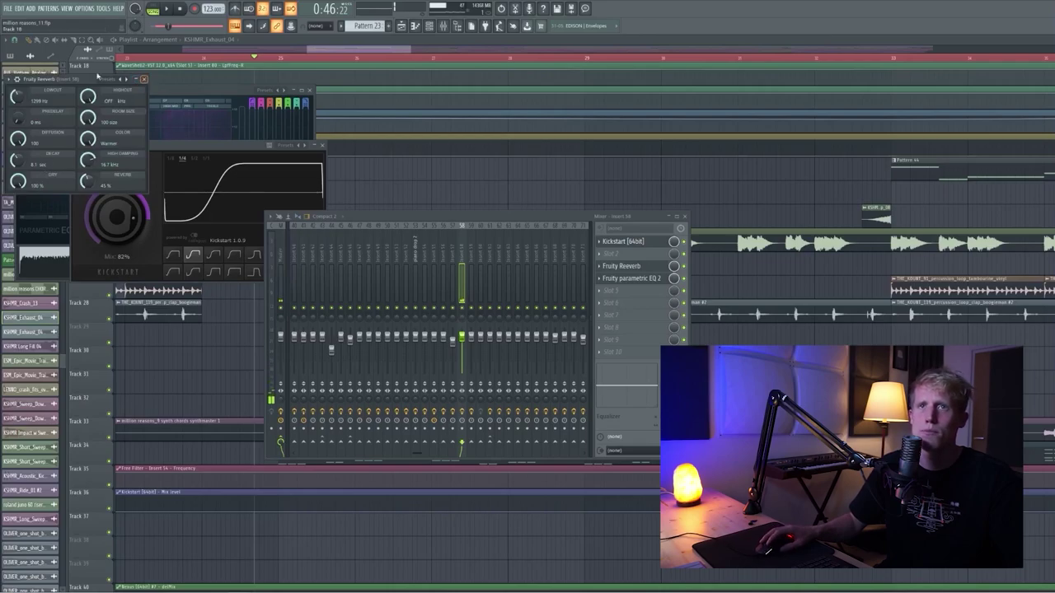
key(F12)
- View and close the KSHMR_Short_Sweep_08 sample on track 24, and play the passage leading through bar 25
click(330, 265)
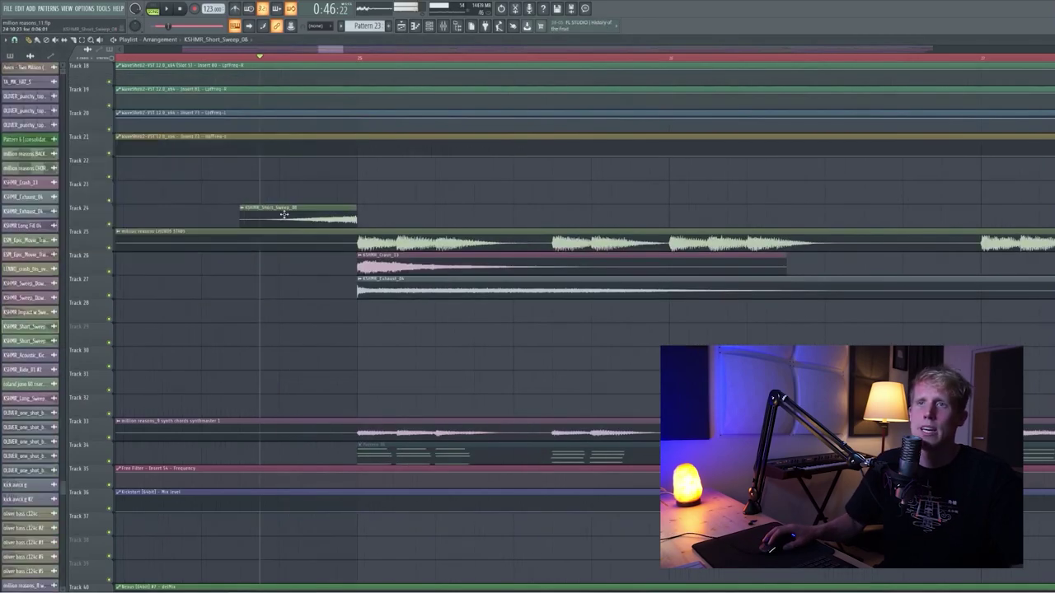
double_click(299, 209)
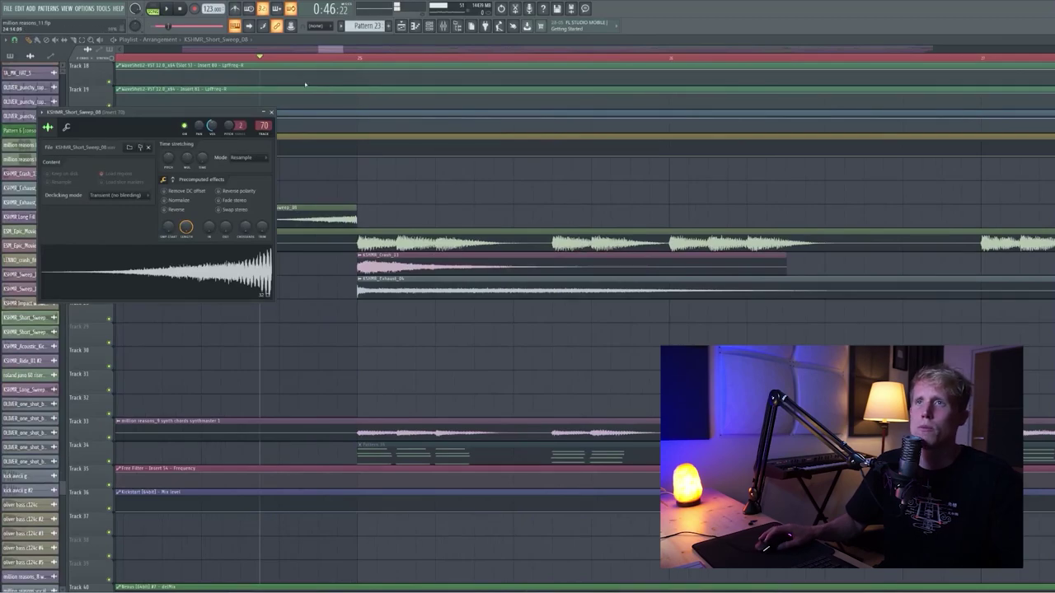
click(272, 112)
scroll(461, 195, down, 6)
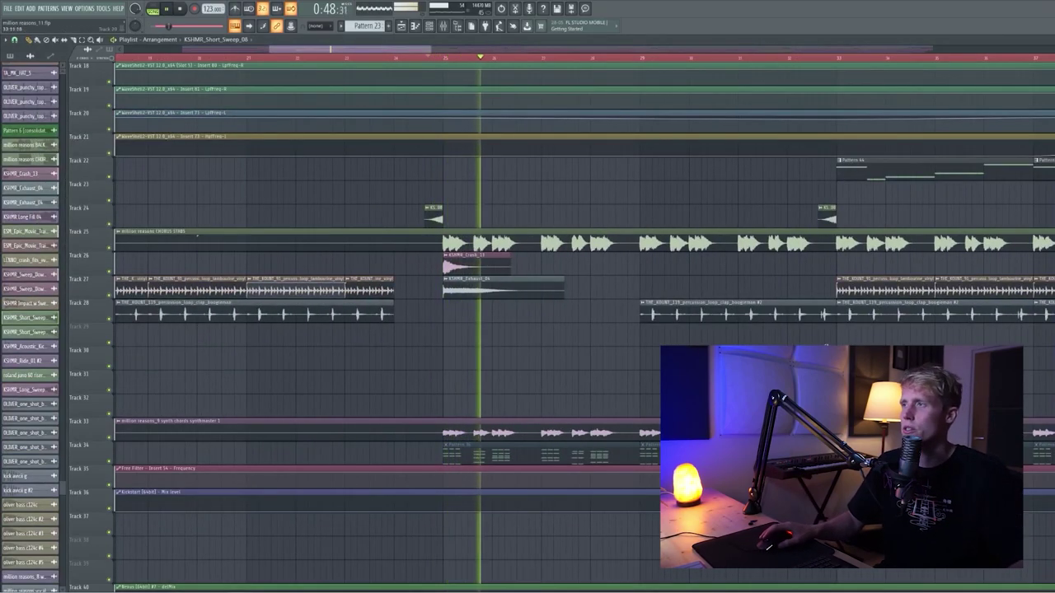
scroll(450, 237, down, 3)
scroll(450, 237, up, 3)
key(space)
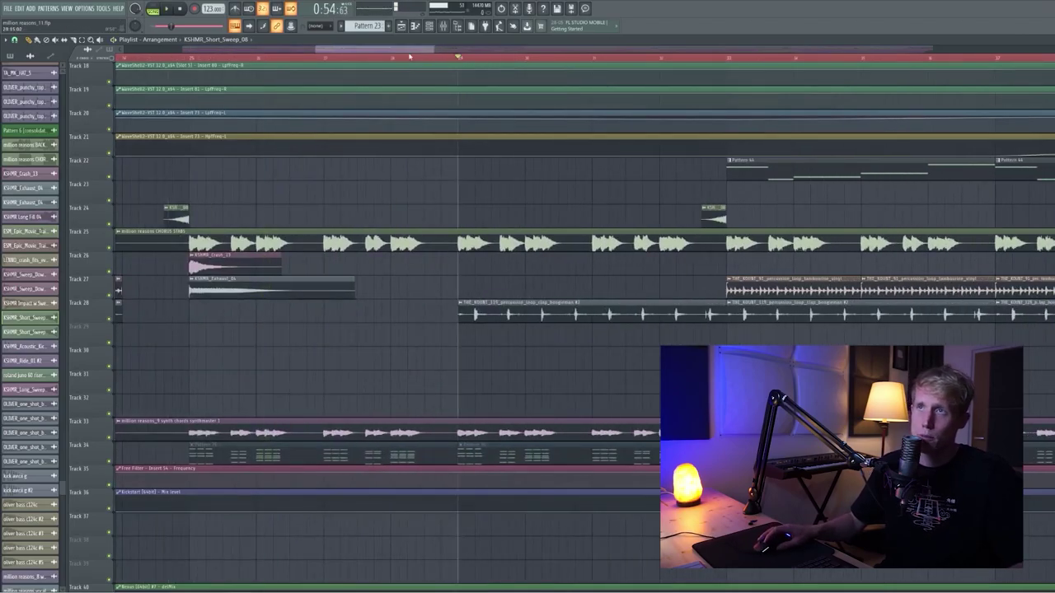
- Play the arrangement from bar 29 while viewing the percussion and stab tracks, and stop playback
drag(409, 52, 434, 51)
key(space)
scroll(572, 264, down, 3)
scroll(635, 271, up, 5)
scroll(629, 267, down, 3)
scroll(725, 247, up, 2)
scroll(744, 239, down, 2)
key(space)
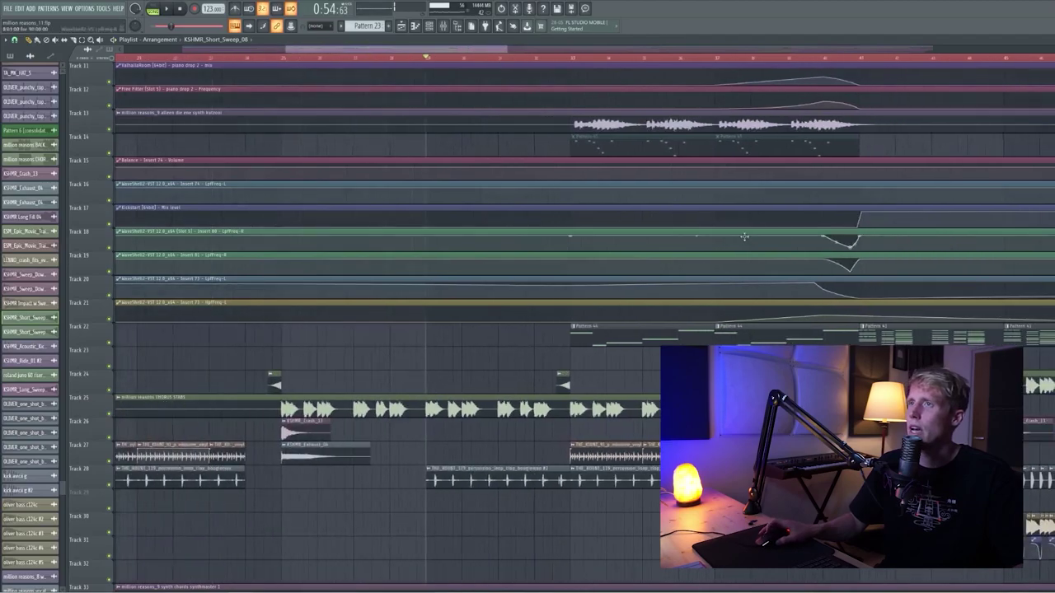
- Find the synth audio clip on track 13 and play the arrangement from bar 33, and stop playback
scroll(725, 239, up, 4)
scroll(741, 277, down, 2)
scroll(772, 272, up, 3)
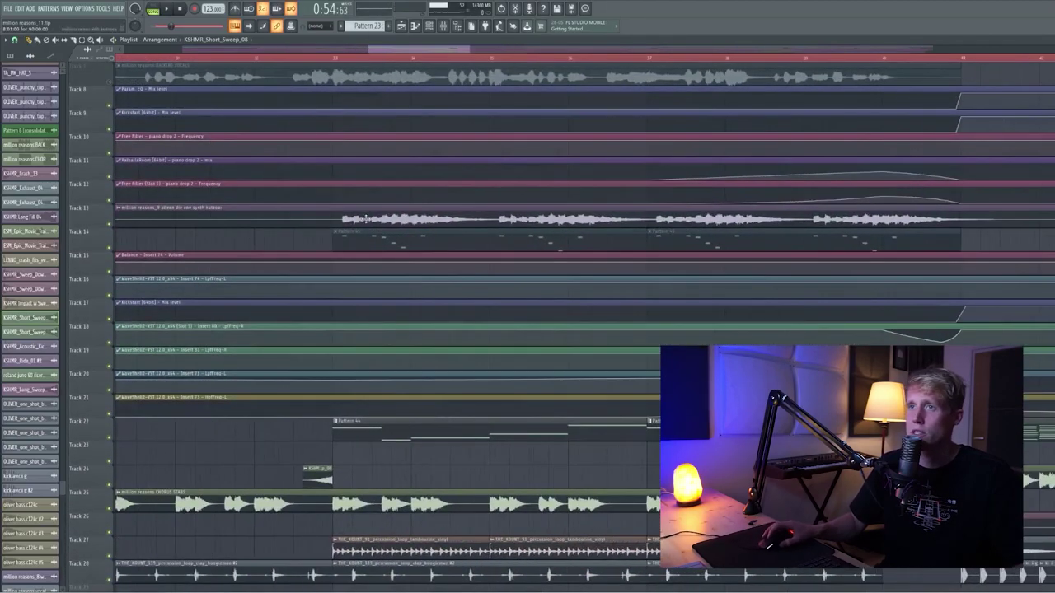
scroll(367, 219, down, 4)
scroll(300, 223, up, 3)
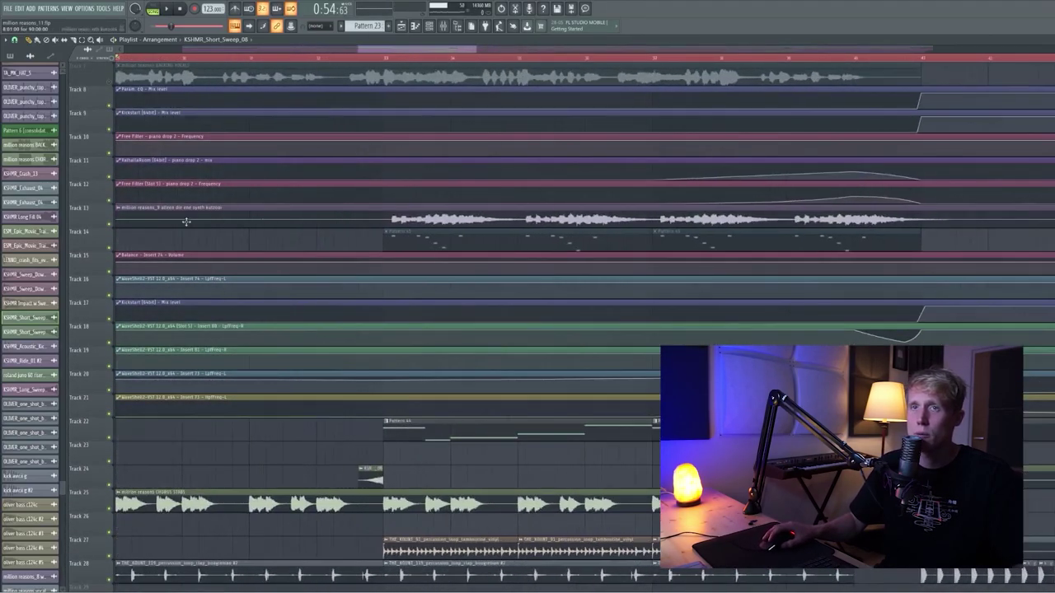
key(space)
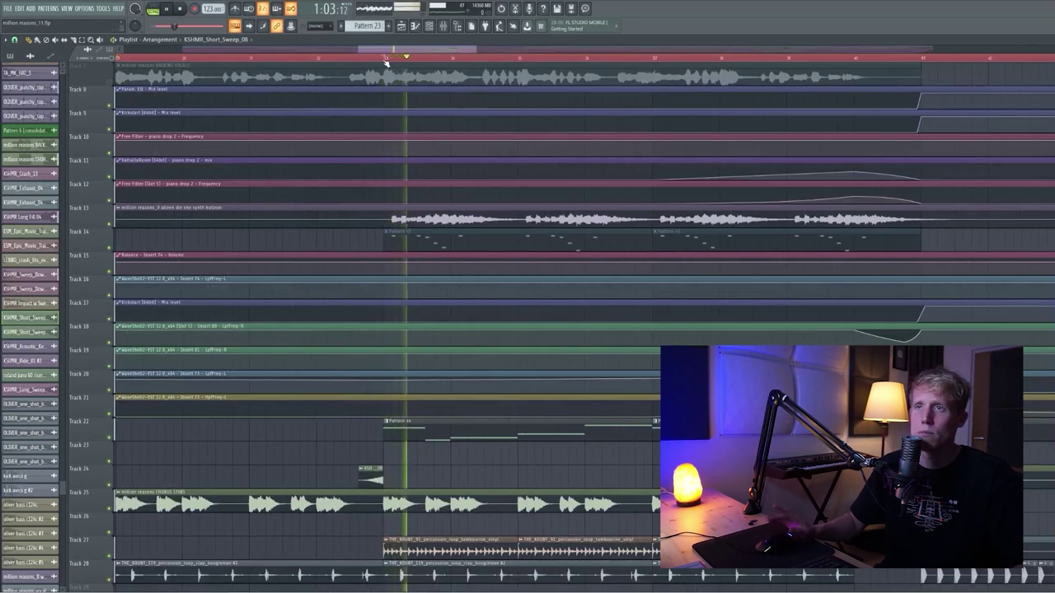
key(space)
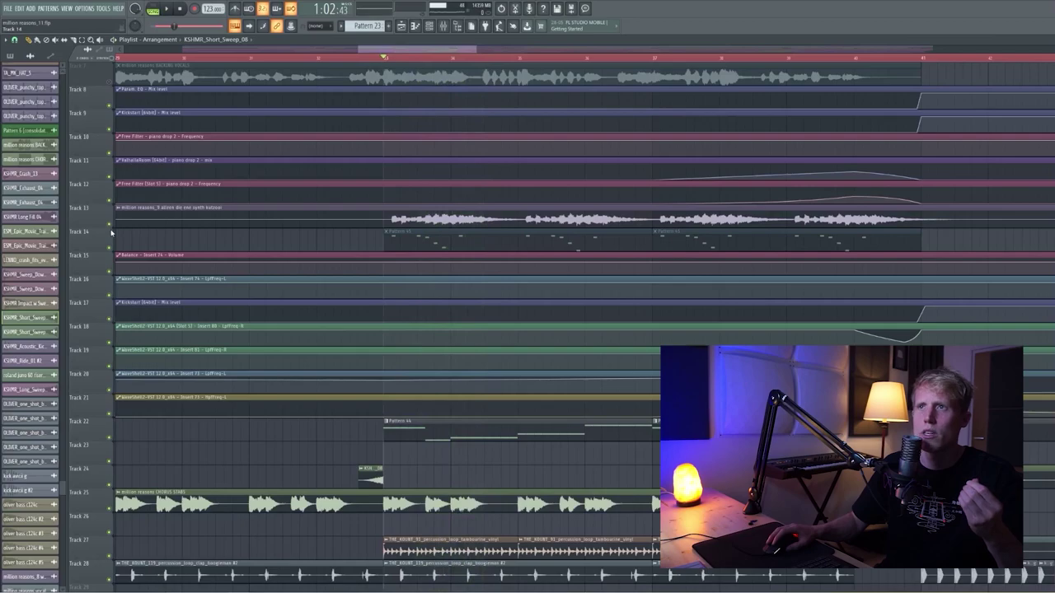
- Solo track 13's synth audio clip, play it from bar 33, and stop playback
right_click(110, 224)
key(space)
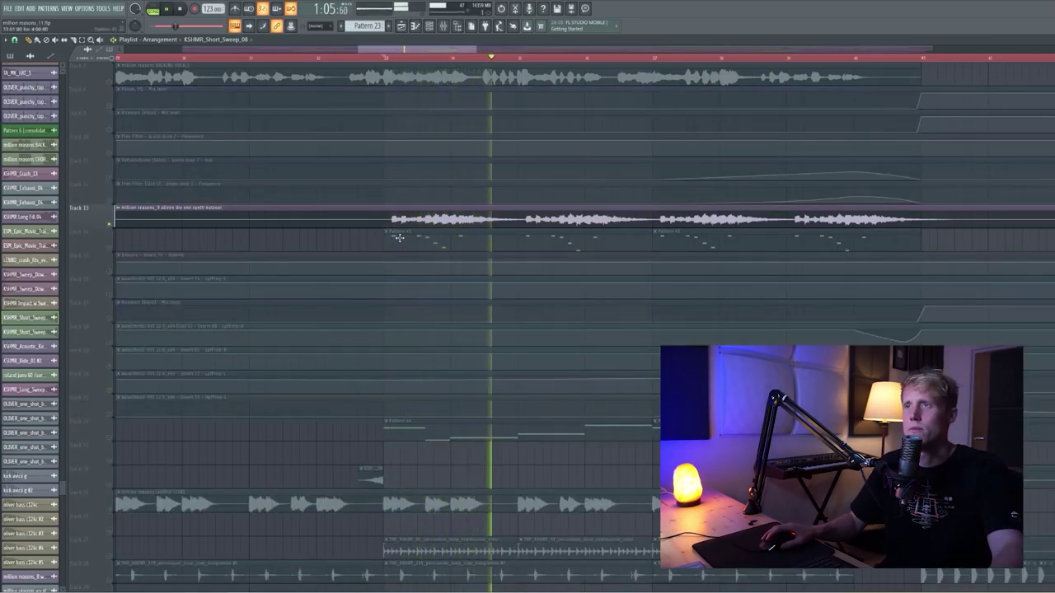
scroll(445, 320, down, 4)
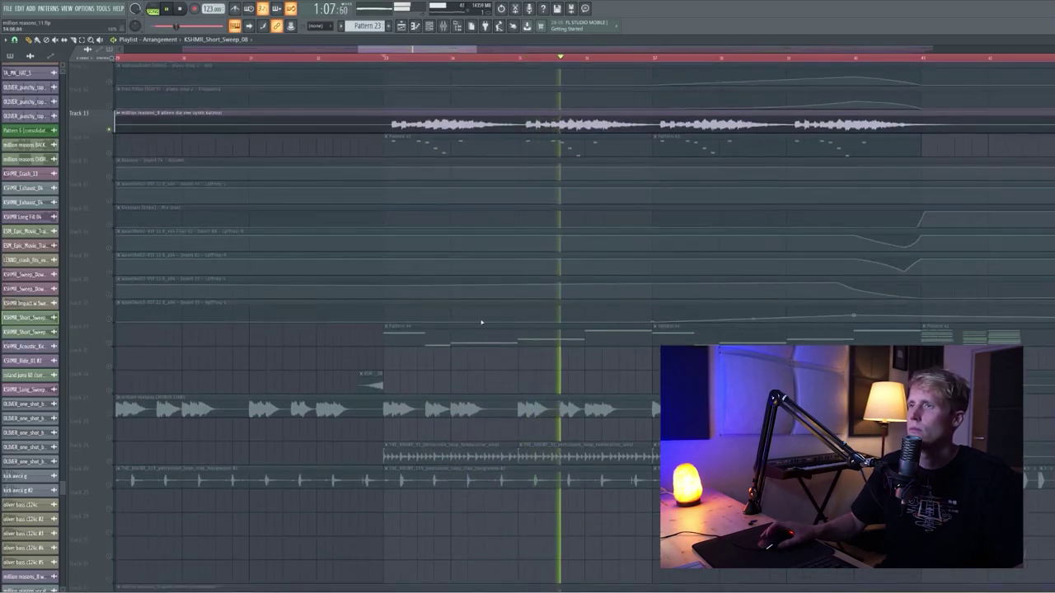
key(space)
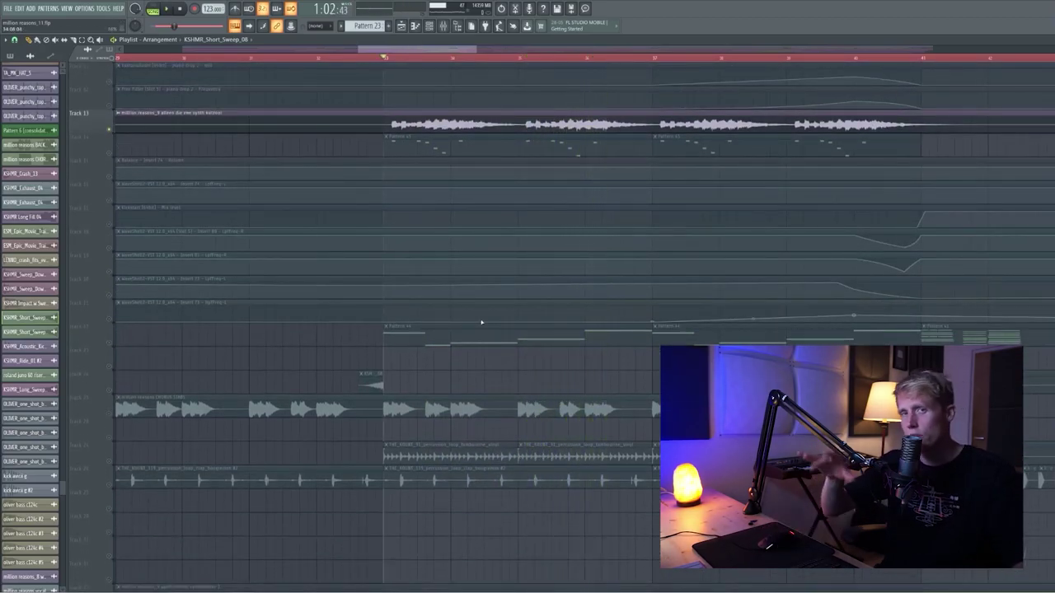
- Play track 22 together with soloed track 13 from bar 33, select Pattern 44, and stop playback
key(space)
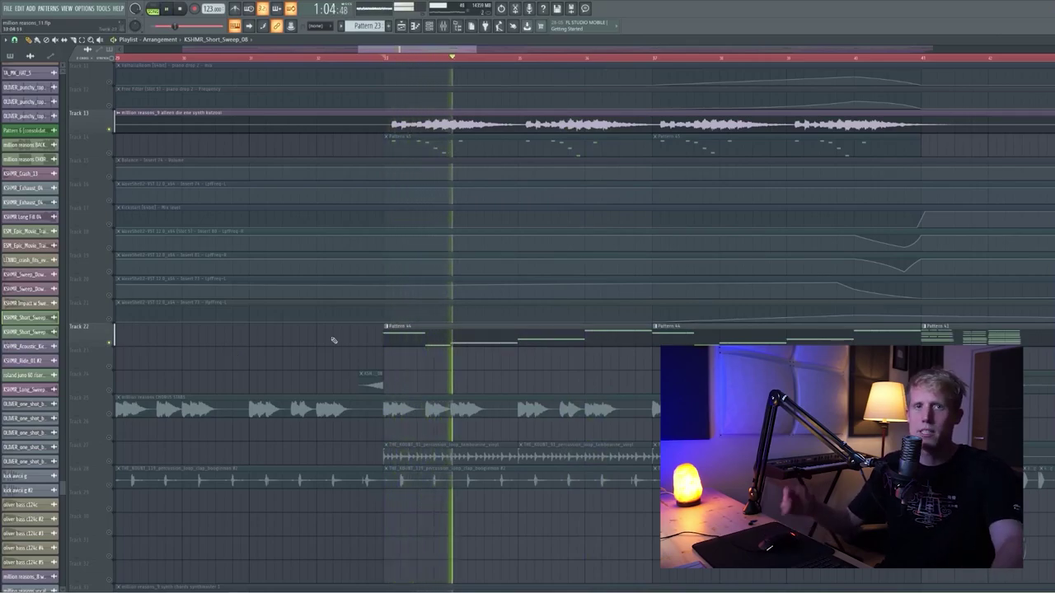
click(428, 330)
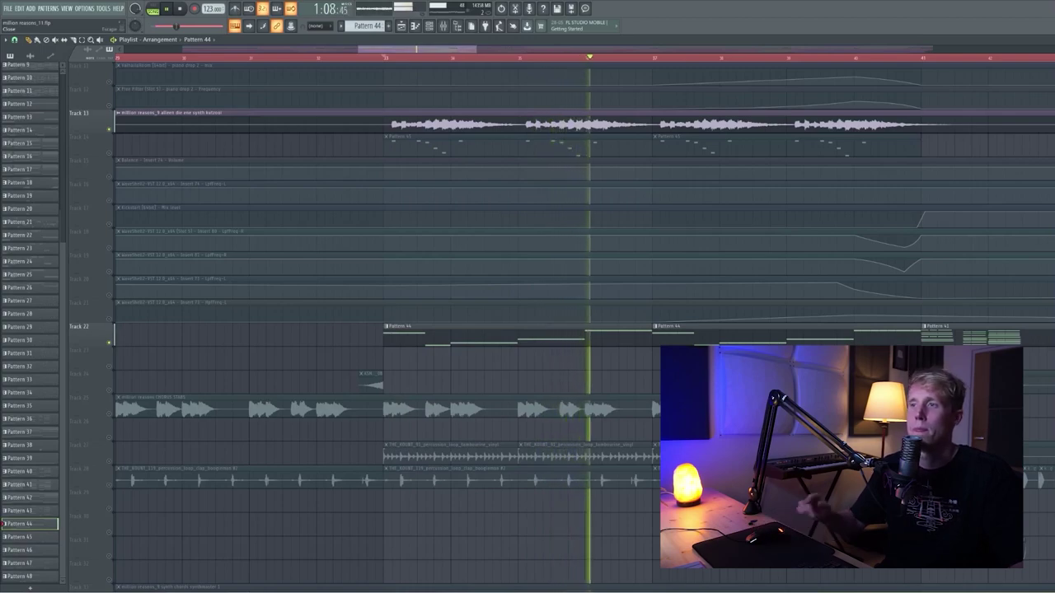
key(space)
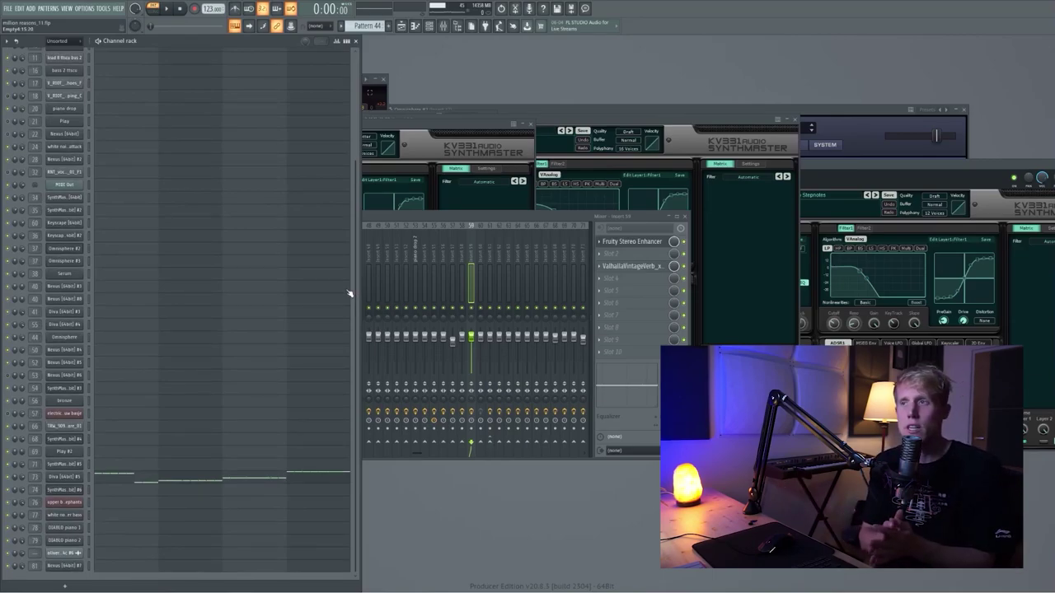
- Open the Diva channel that holds Pattern 44's notes to view its preset, and return to the other windows
click(82, 476)
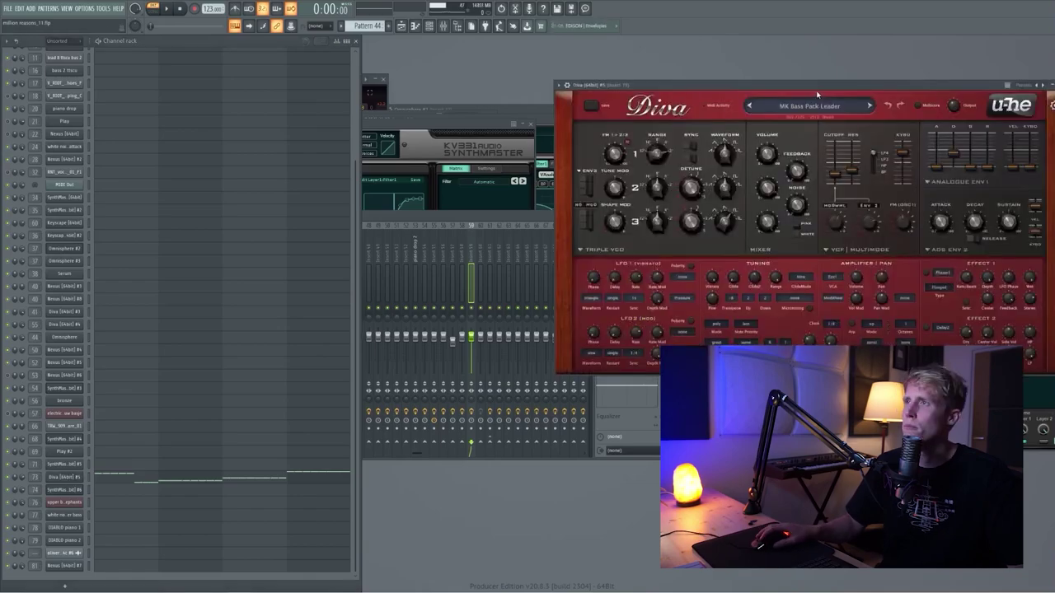
click(517, 219)
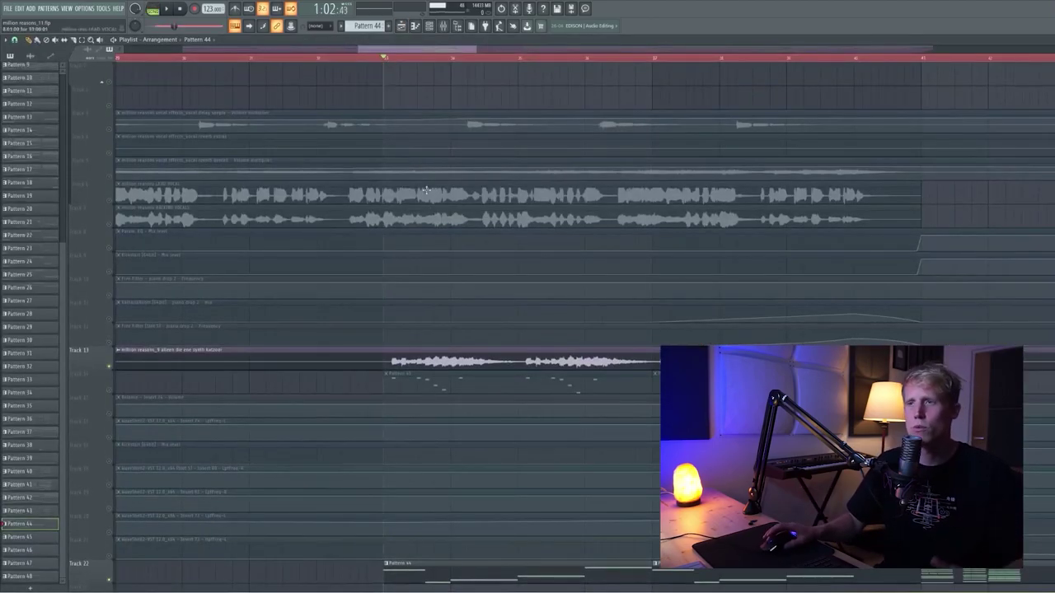
- Play tracks 13 and 22 from bar 33 once more, stop playback, and return to the Diva and mixer windows
scroll(437, 214, down, 3)
scroll(470, 301, up, 3)
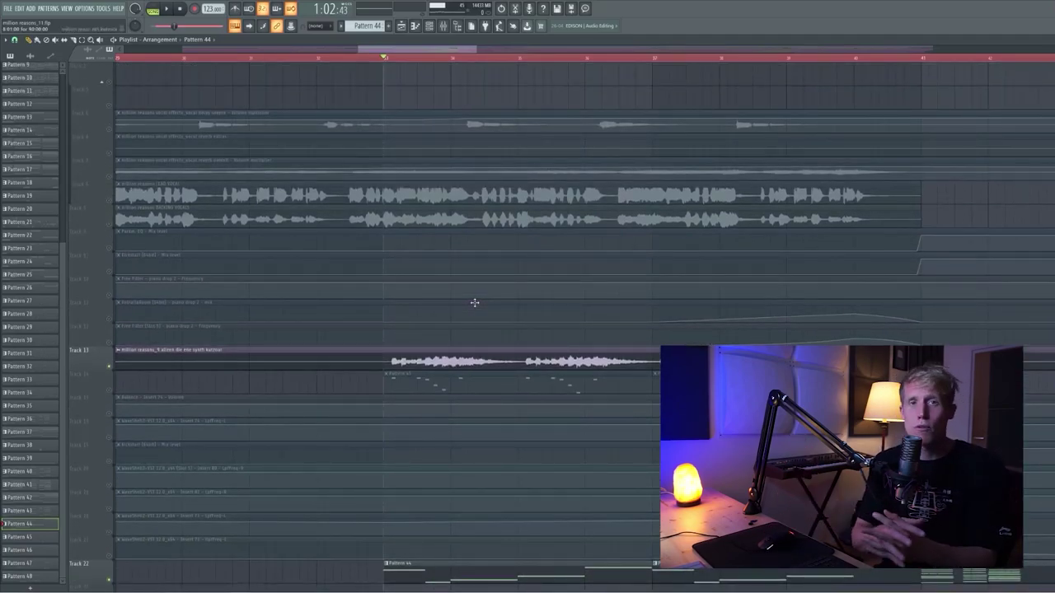
scroll(475, 303, down, 6)
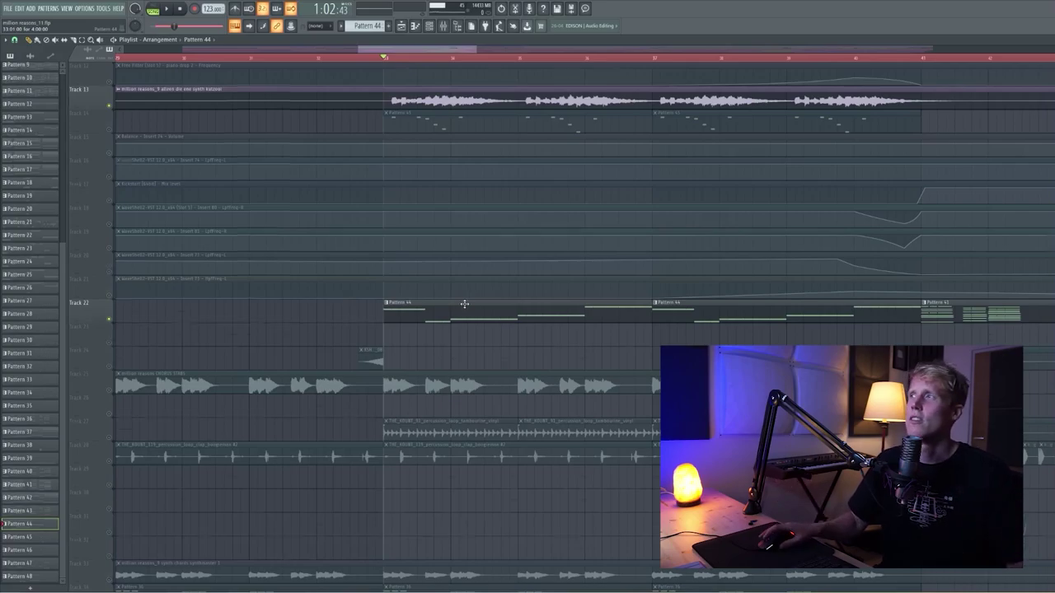
scroll(464, 304, down, 3)
scroll(454, 261, up, 6)
key(space)
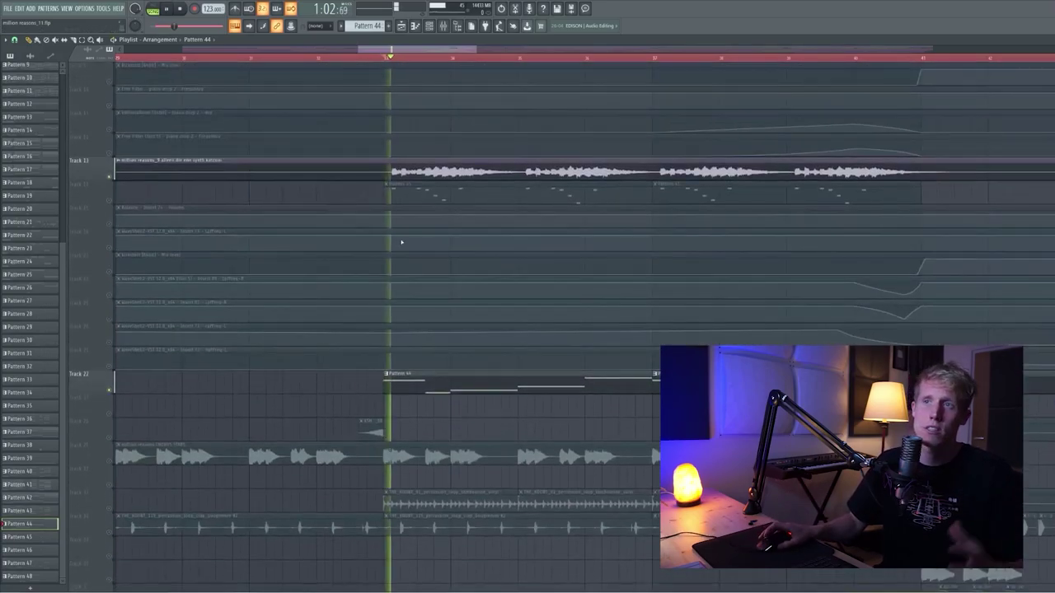
key(space)
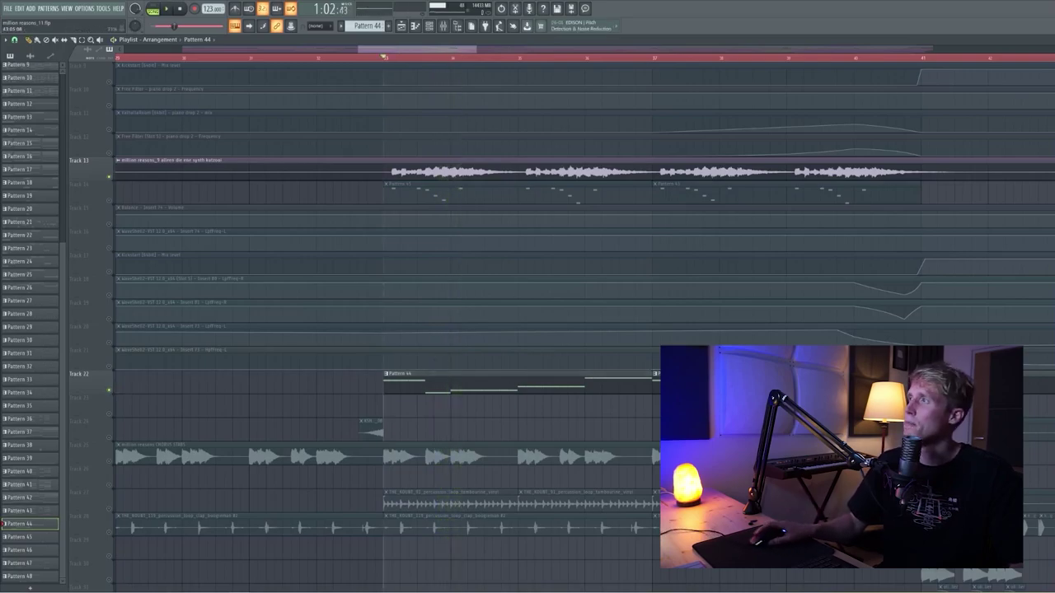
key(F5)
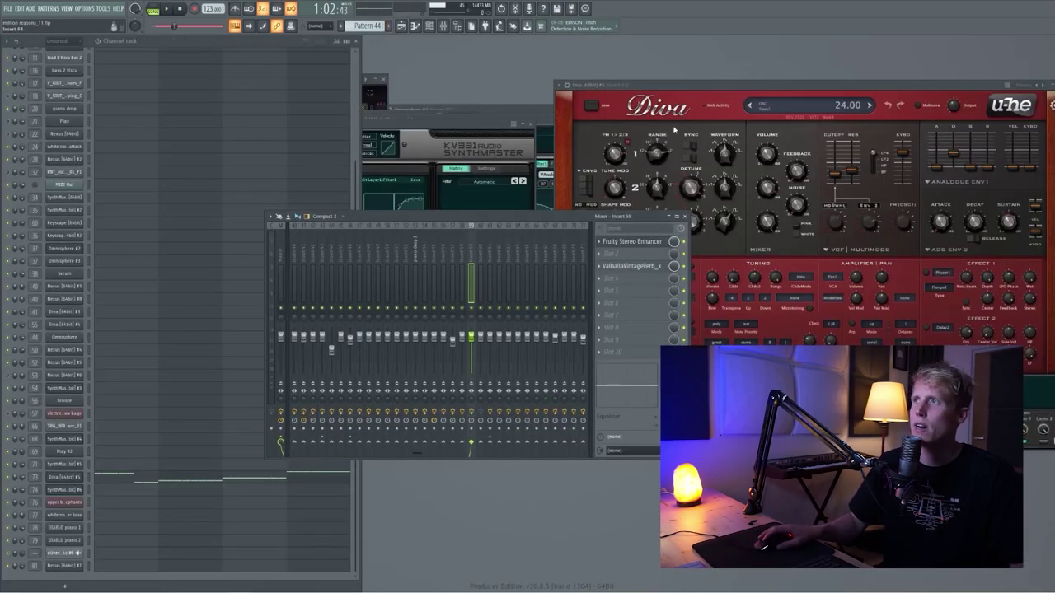
- Close Diva, play its pattern while viewing the Fruity parametric EQ 2 and FabFilter Pro-Q 3 on its mixer insert, and stop playback
drag(773, 84, 393, 110)
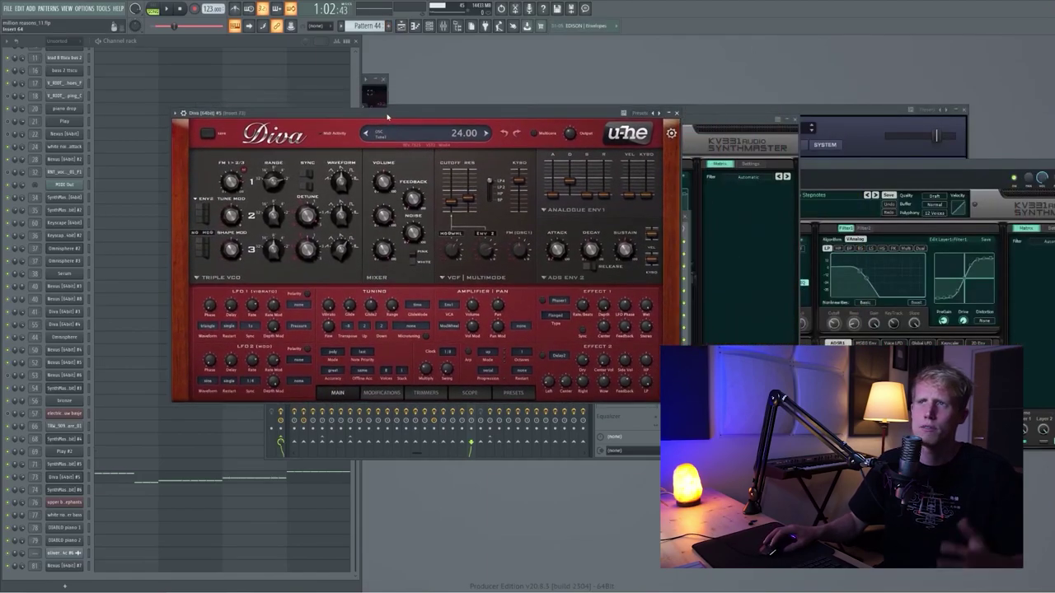
click(675, 113)
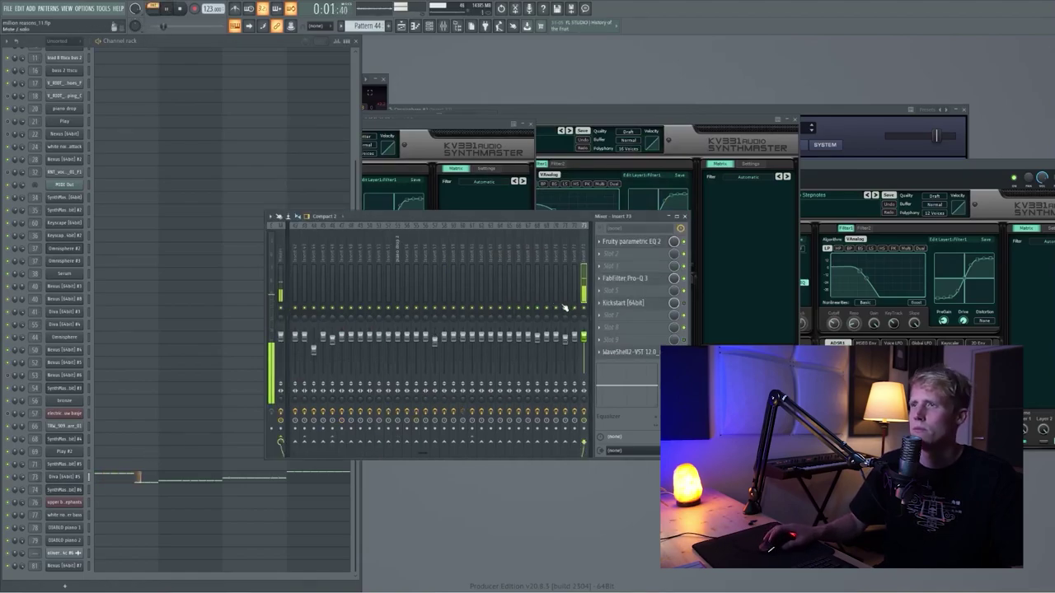
click(655, 244)
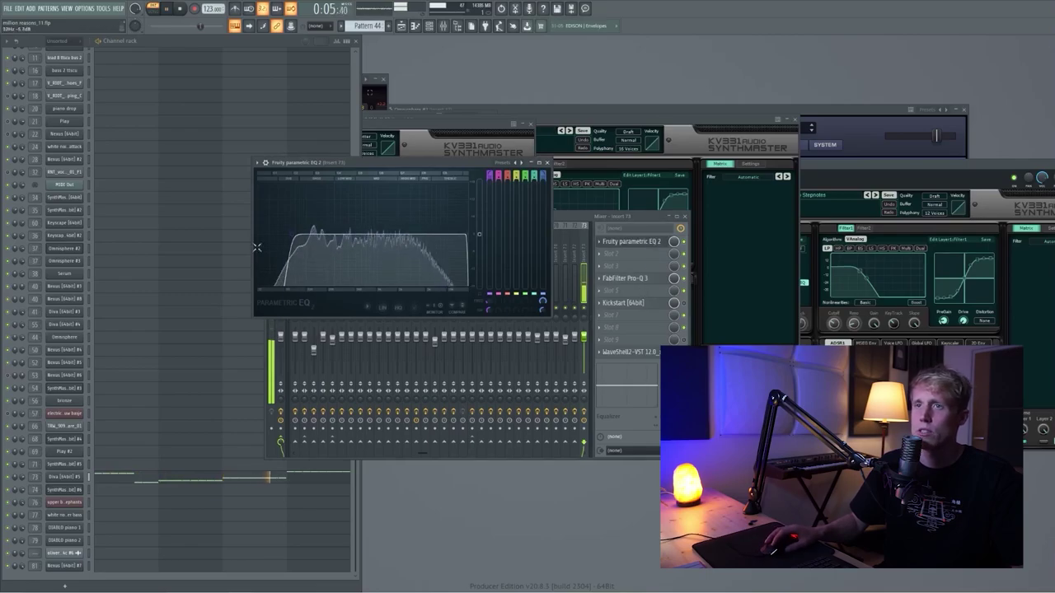
click(625, 278)
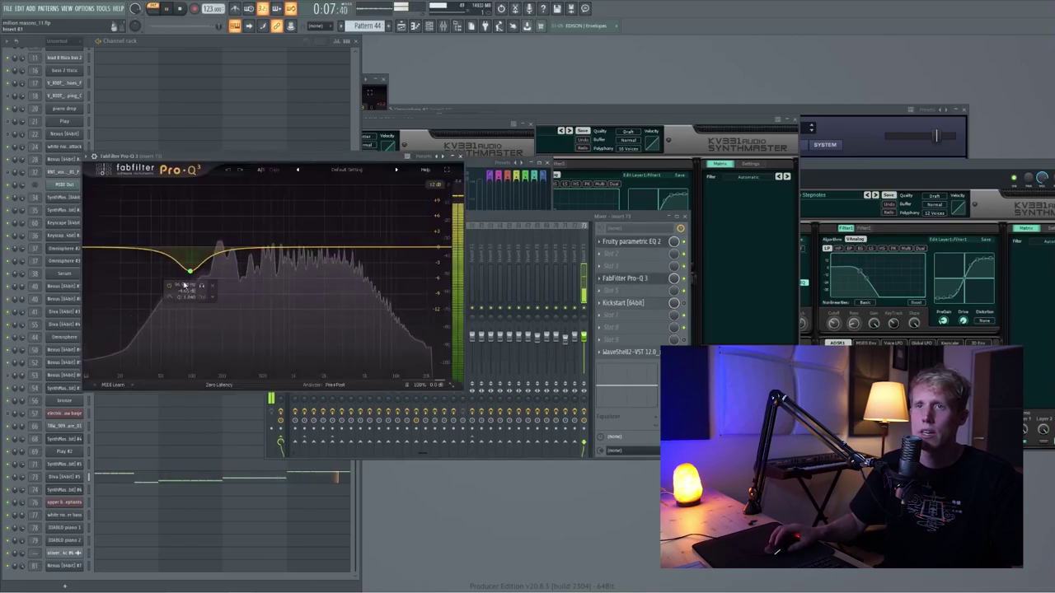
click(686, 280)
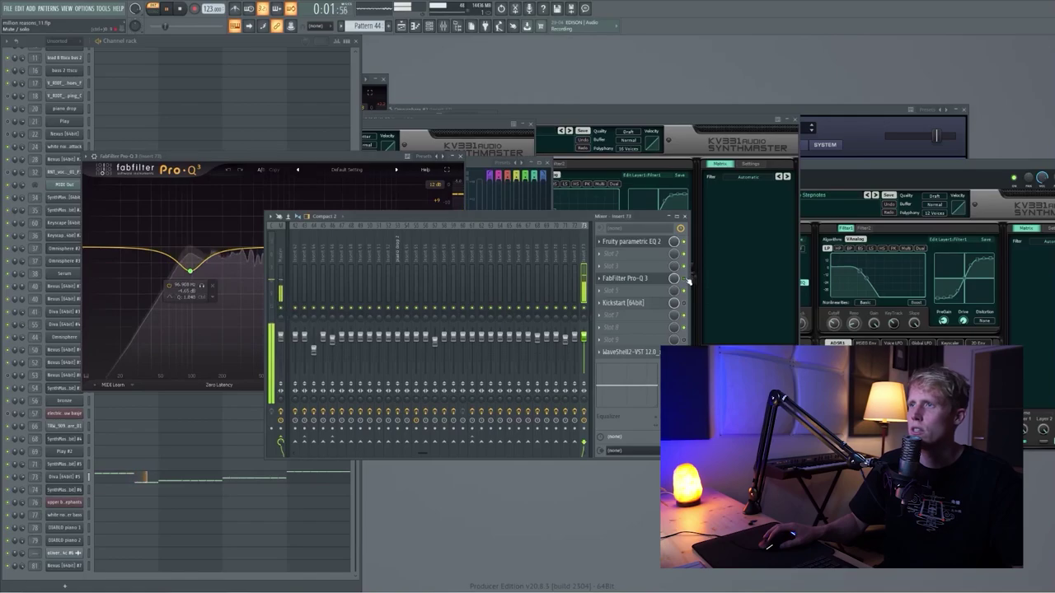
click(458, 156)
key(space)
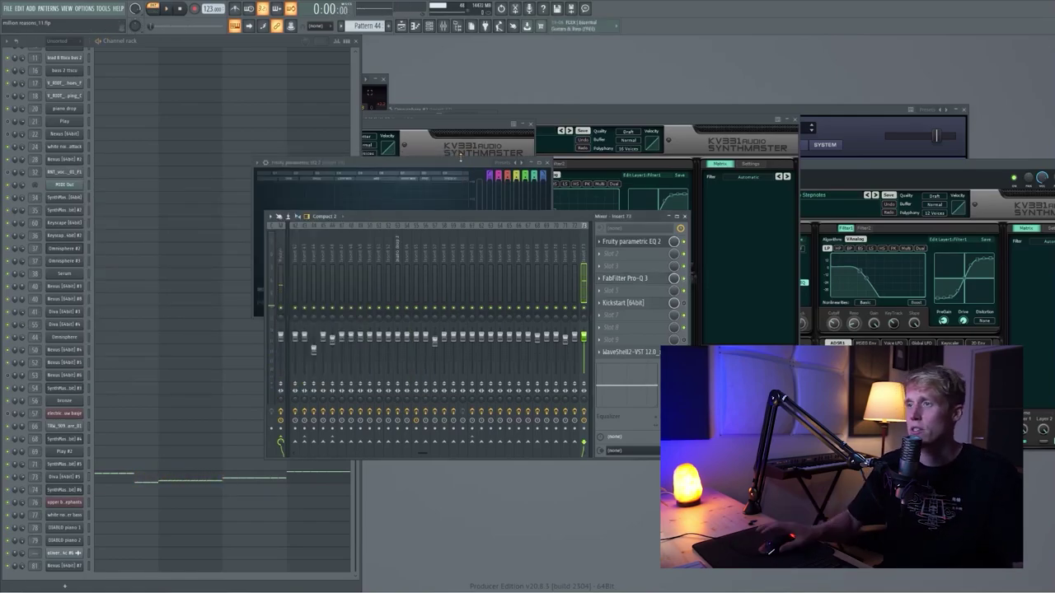
- Return to the playlist, solo track 65, play its Pattern 25 clip from bar 33, and stop playback
key(F5)
scroll(493, 332, down, 5)
scroll(492, 331, down, 3)
scroll(160, 331, down, 1)
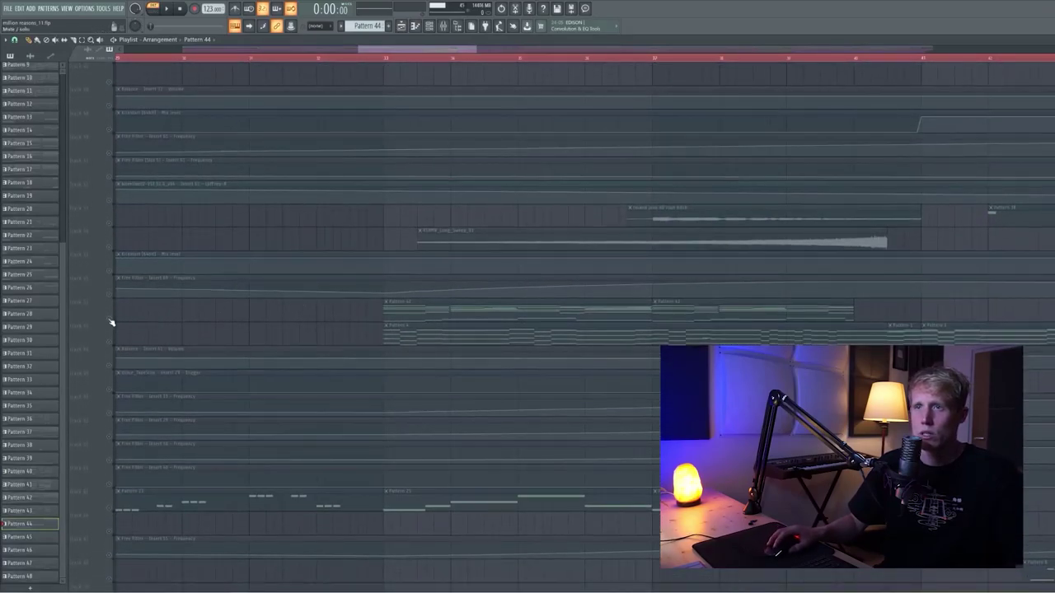
scroll(366, 299, down, 4)
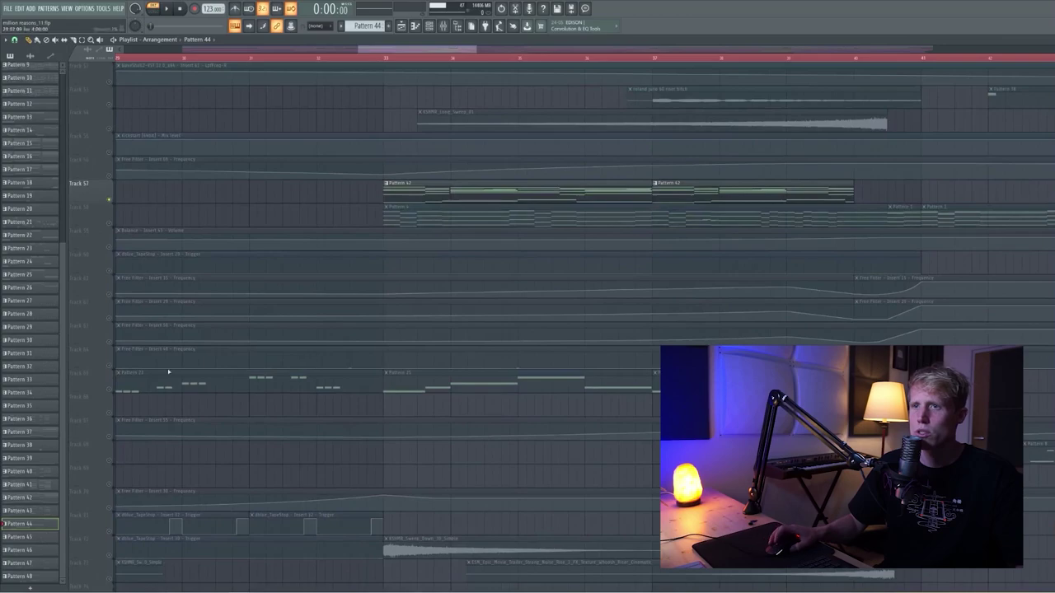
click(385, 57)
key(space)
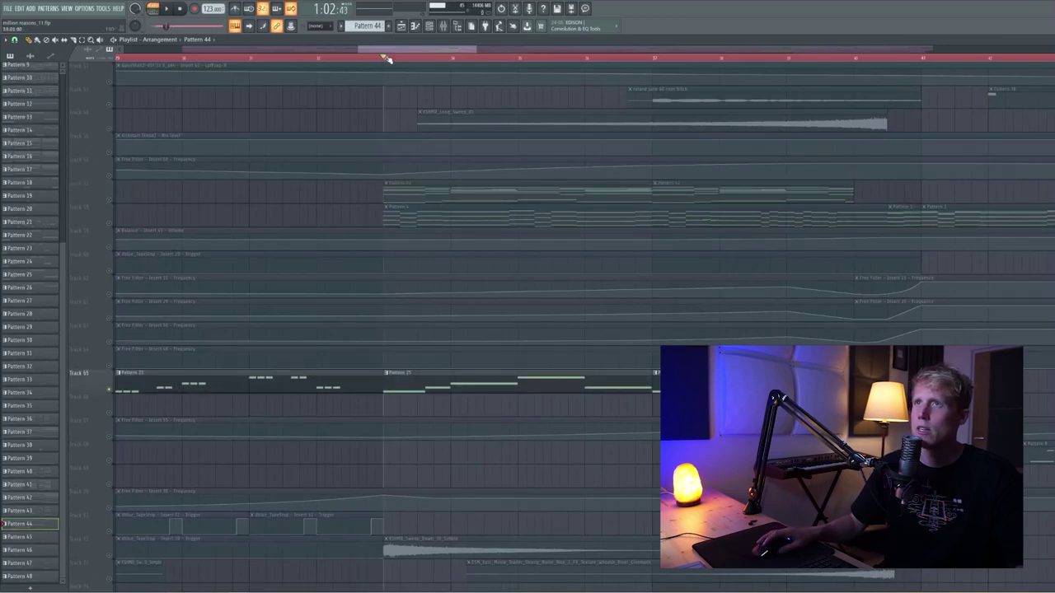
click(443, 27)
click(683, 303)
click(442, 25)
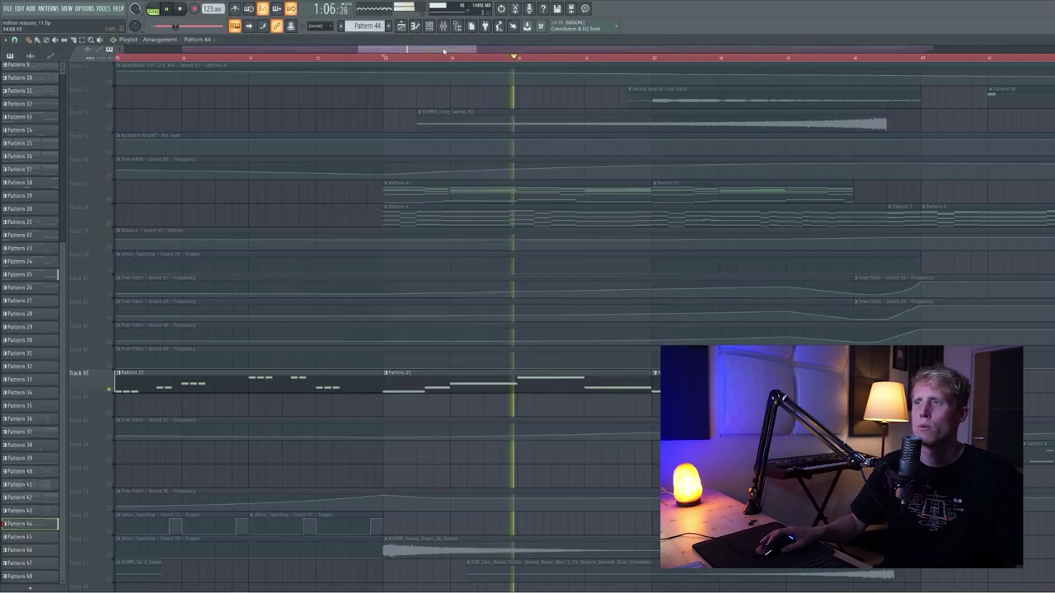
key(space)
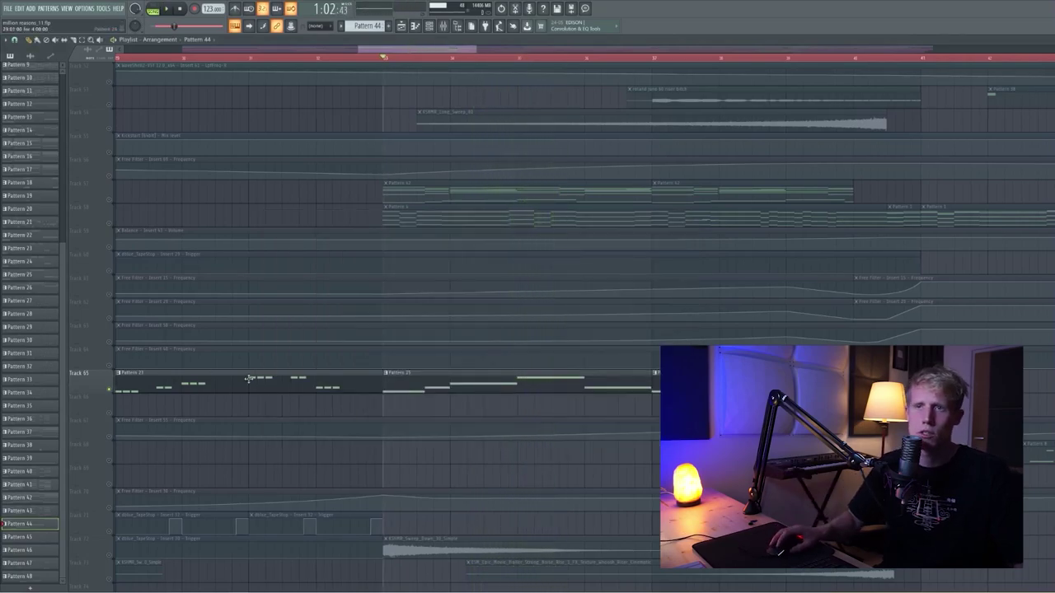
- Play track 57 together with soloed track 65 from bar 33, select Pattern 42, and stop playback
scroll(464, 386, up, 4)
scroll(335, 400, down, 4)
scroll(334, 401, up, 4)
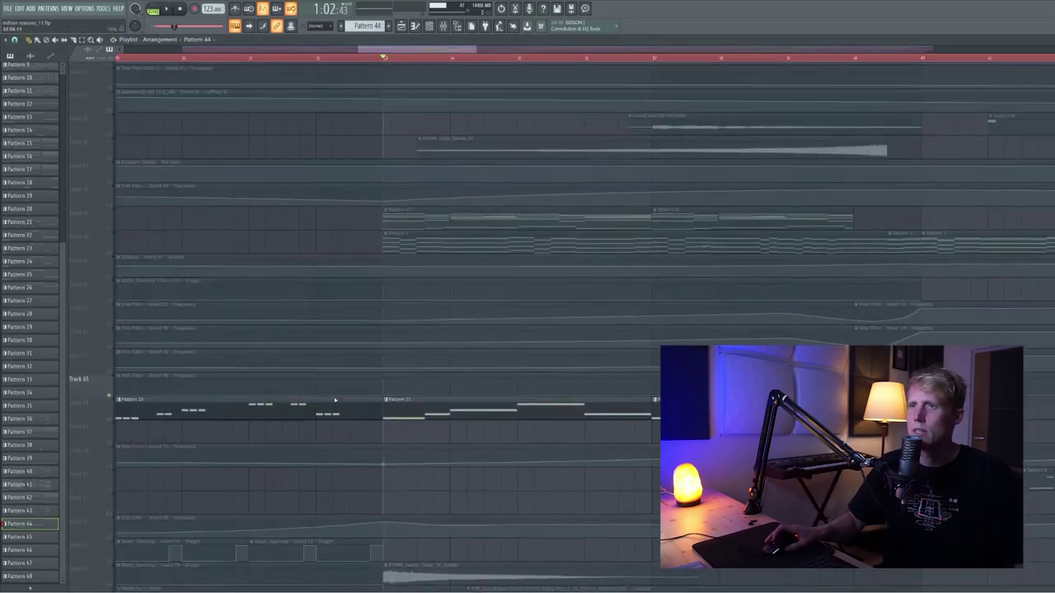
key(space)
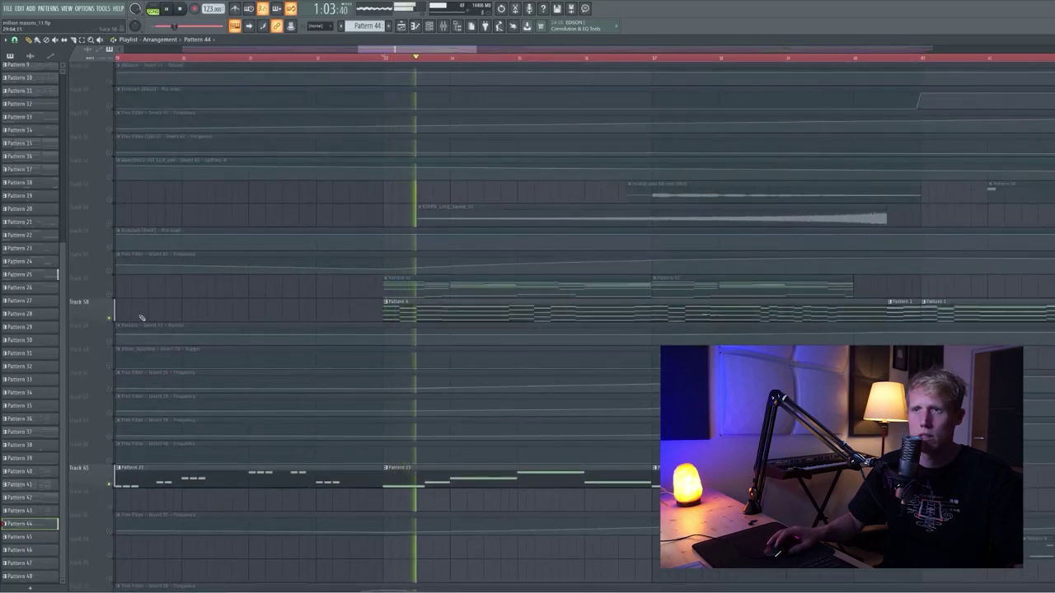
scroll(107, 338, up, 3)
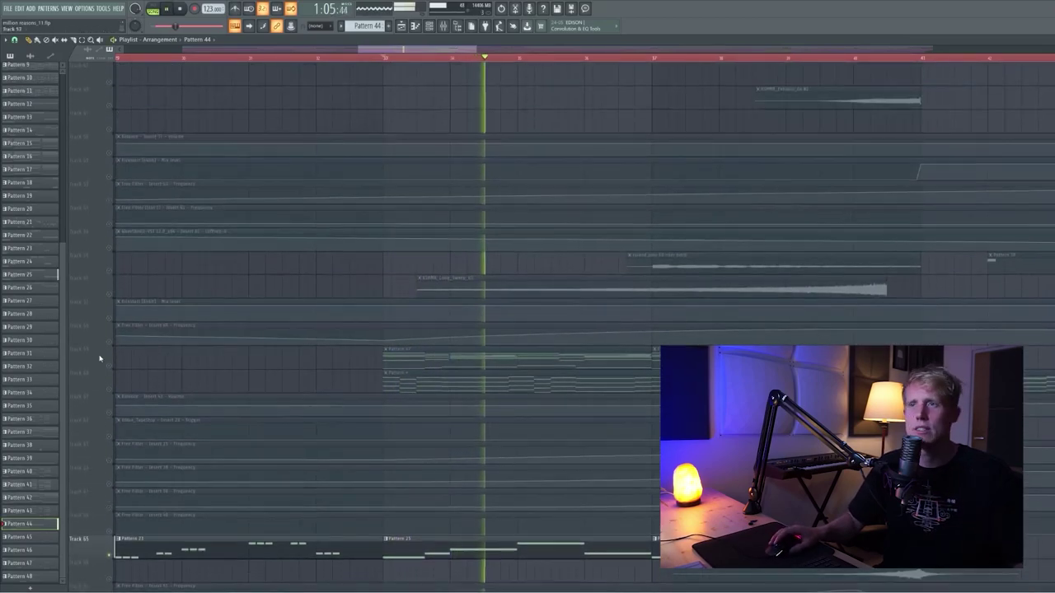
click(109, 364)
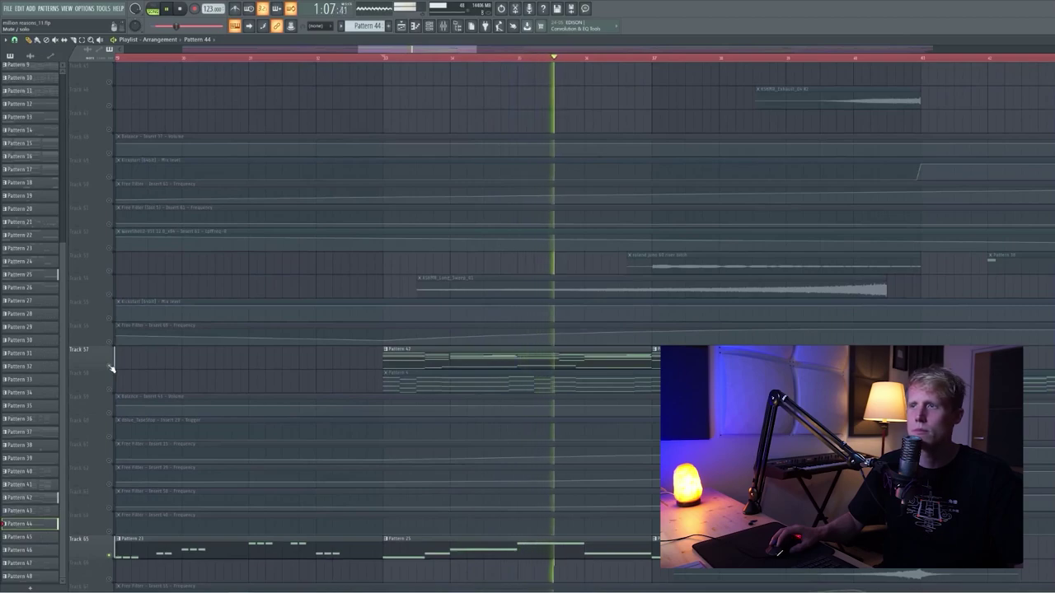
click(433, 359)
key(space)
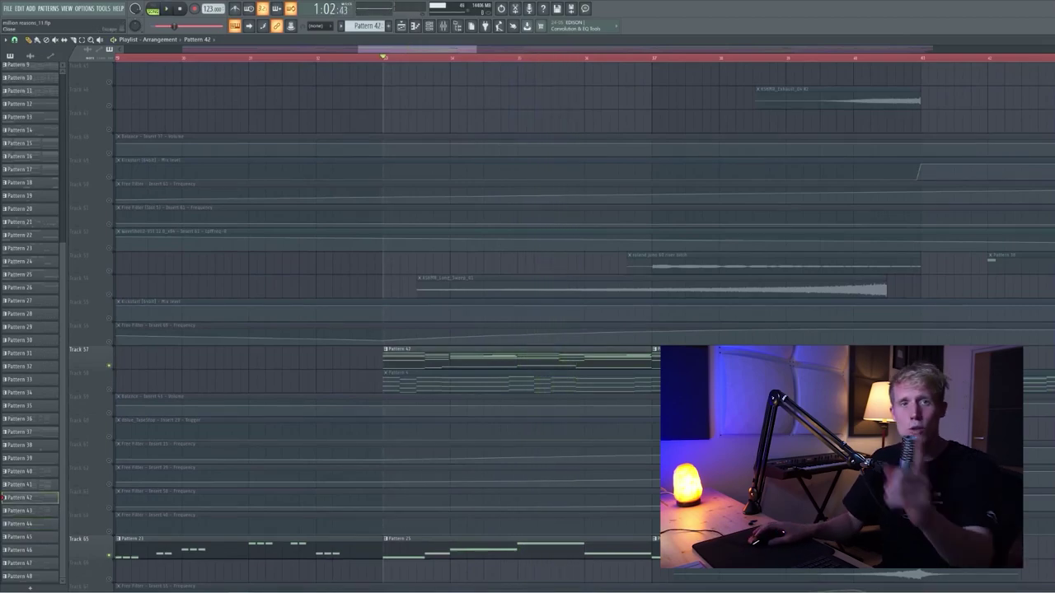
- Leave the playlist, play Pattern 42 in pattern mode, and open the Play #2 channel to view its instrument
key(Escape)
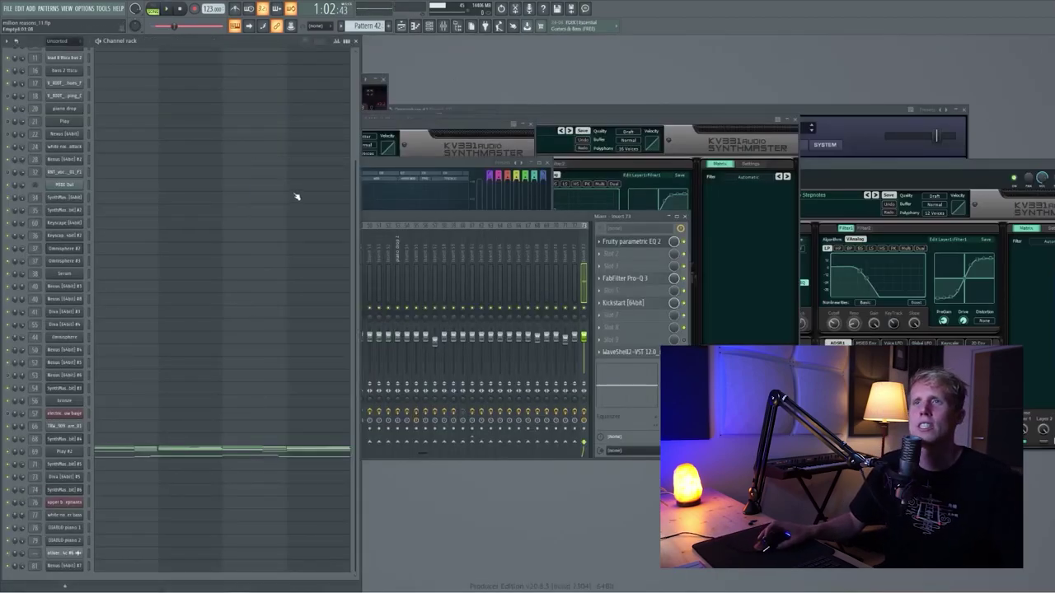
scroll(293, 194, up, 5)
click(154, 9)
scroll(85, 535, down, 3)
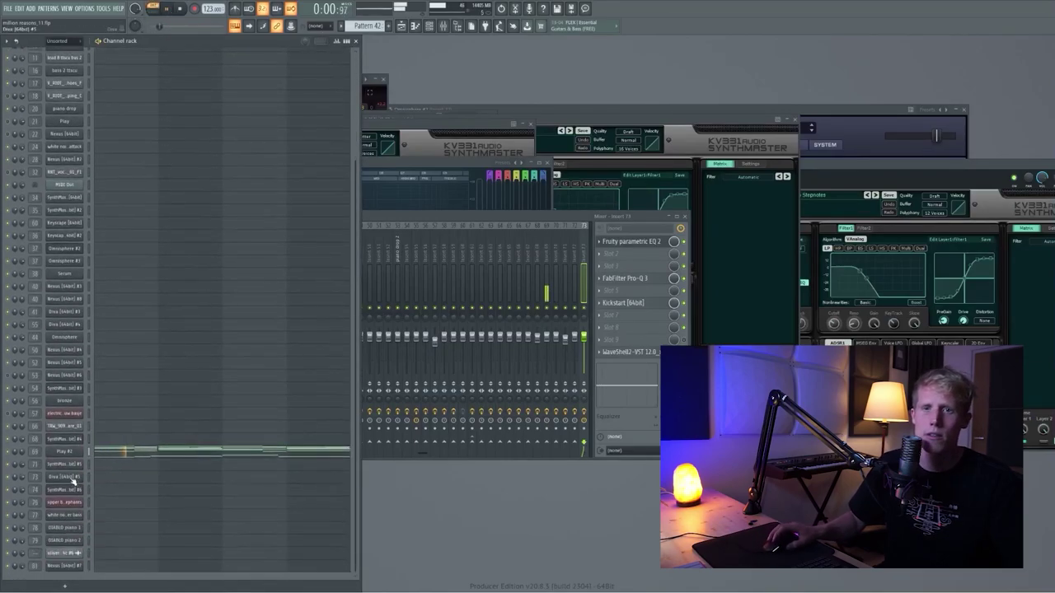
click(71, 454)
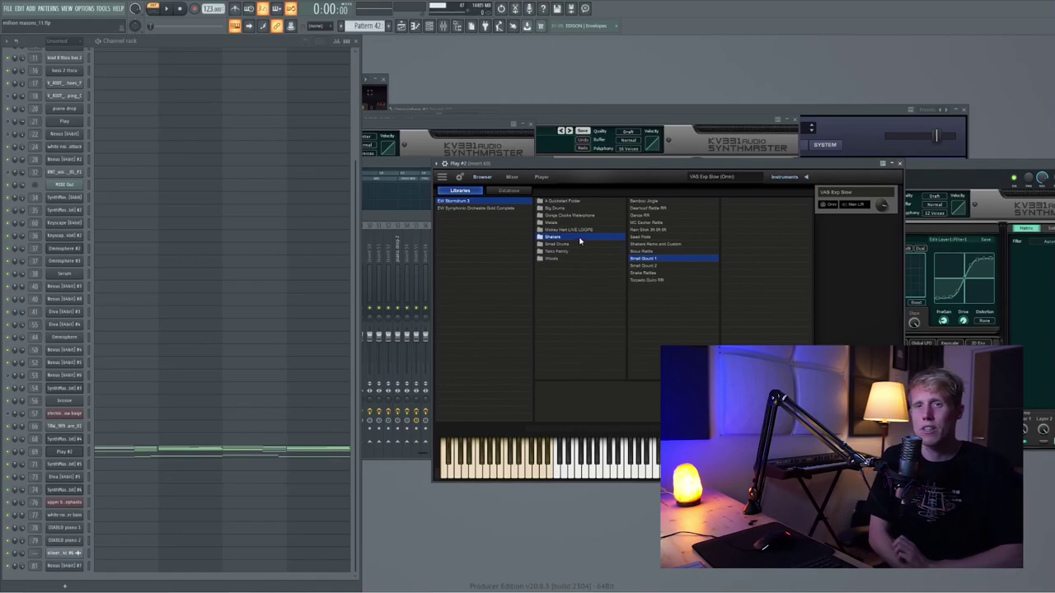
- Play Pattern 42 while inspecting the Play #2 insert's Fruity Stereo Enhancer and FabFilter Pro-Q 2, stop playback, and close the equalizer
key(space)
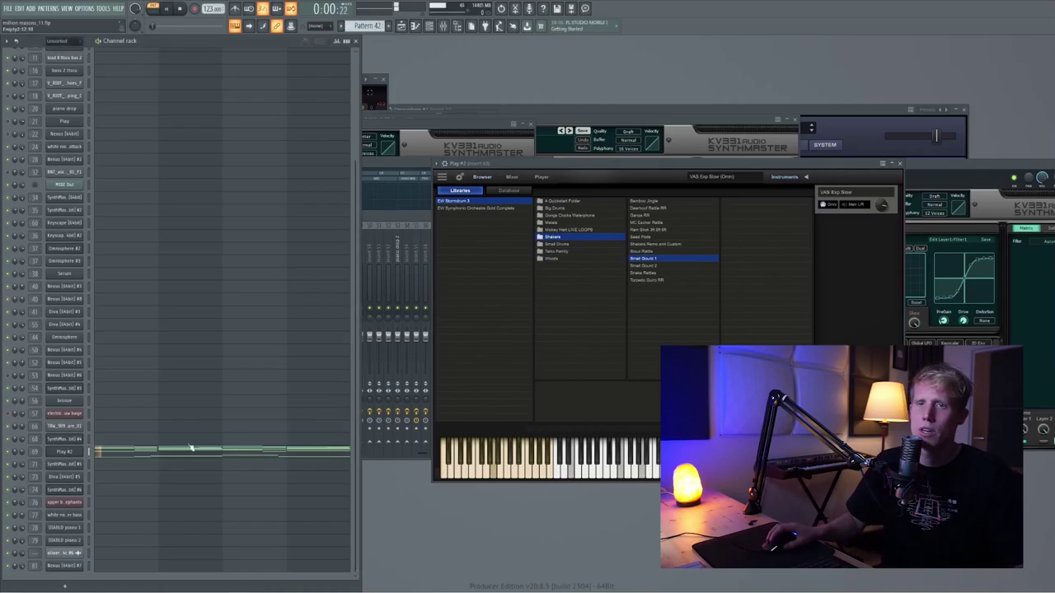
click(31, 452)
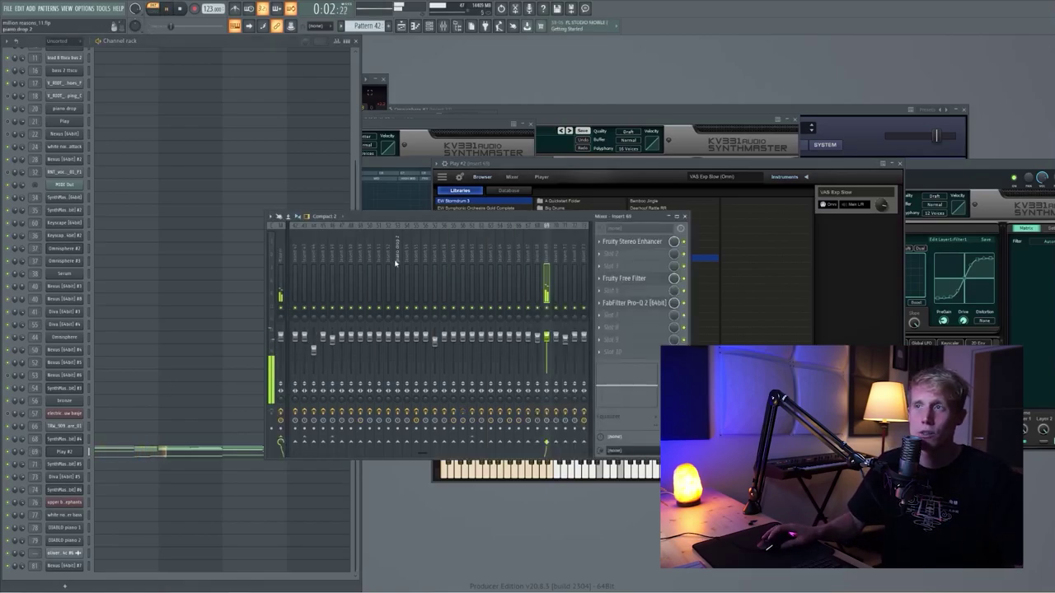
drag(421, 216, 561, 208)
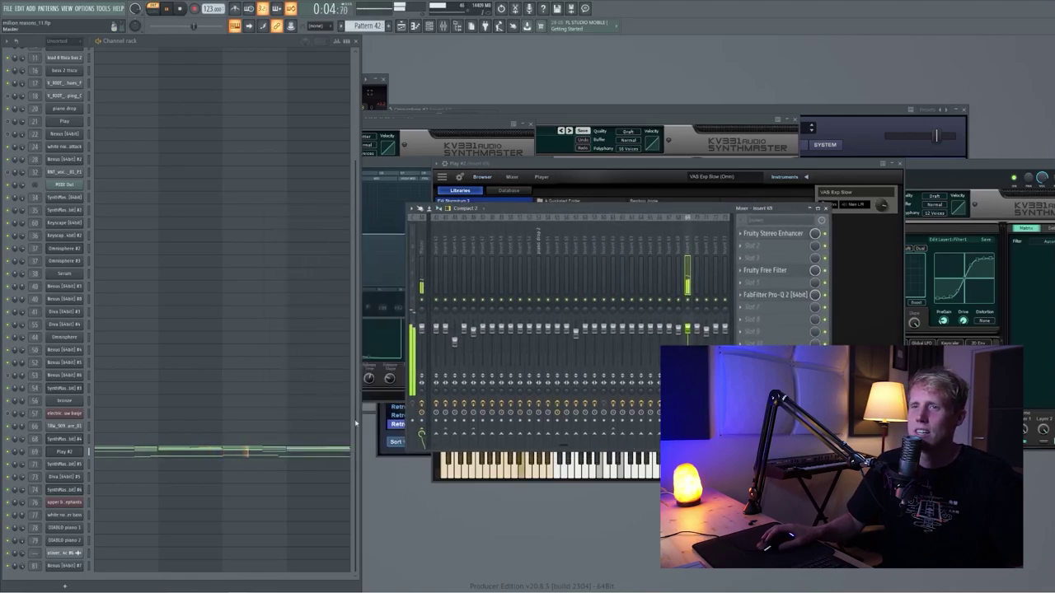
click(781, 235)
click(775, 294)
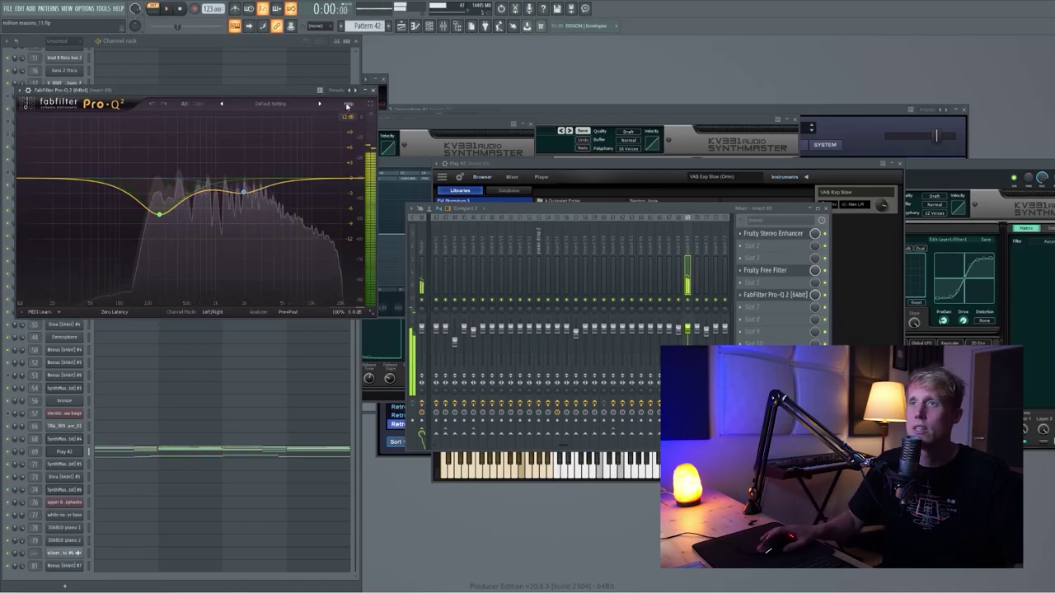
key(space)
click(372, 89)
- Open the Play #2 chord notes in the piano roll, play them through, and stop playback
click(255, 123)
click(220, 455)
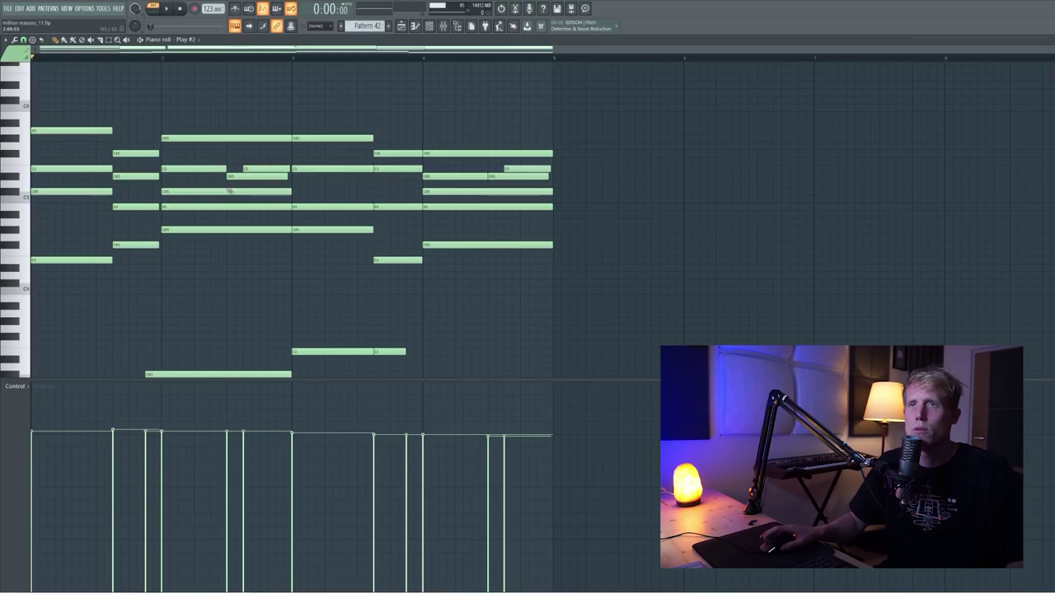
scroll(334, 116, up, 2)
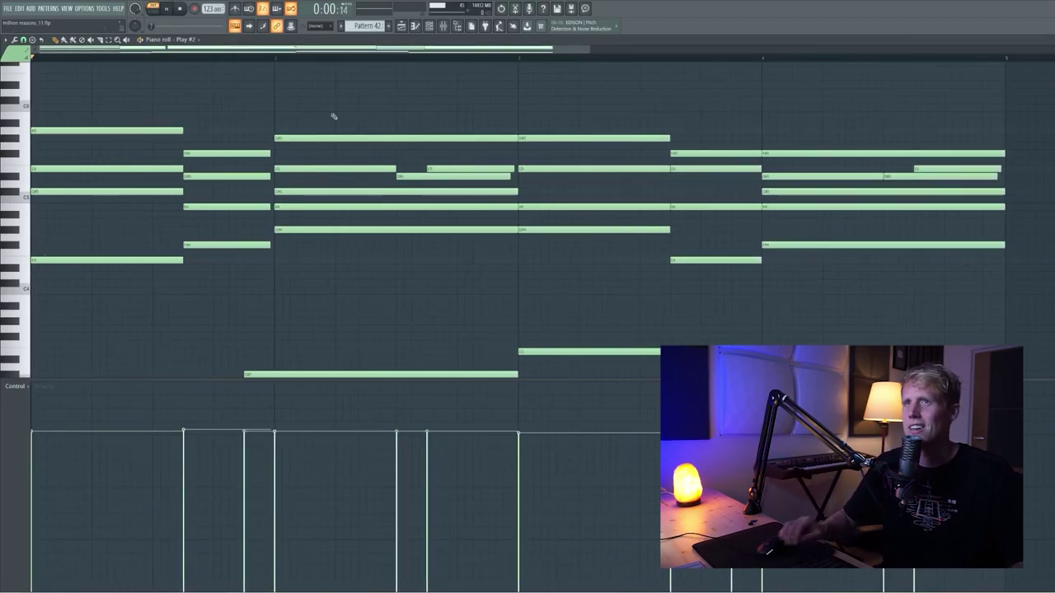
key(space)
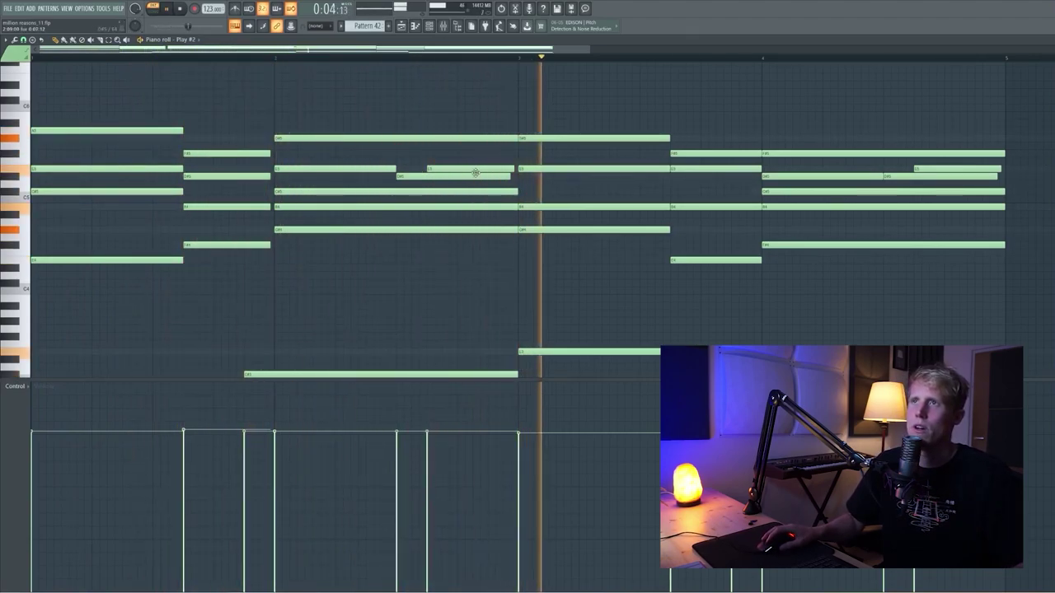
scroll(487, 168, down, 1)
scroll(487, 168, down, 1)
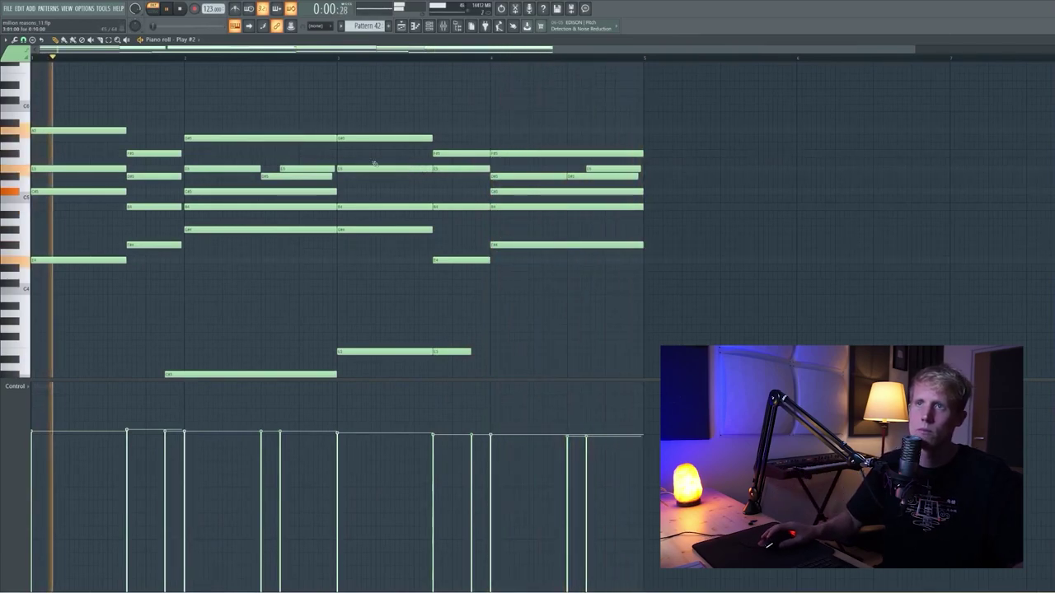
key(space)
- Audition the chord in the second half of bar 2 several times in short bursts
scroll(292, 162, up, 2)
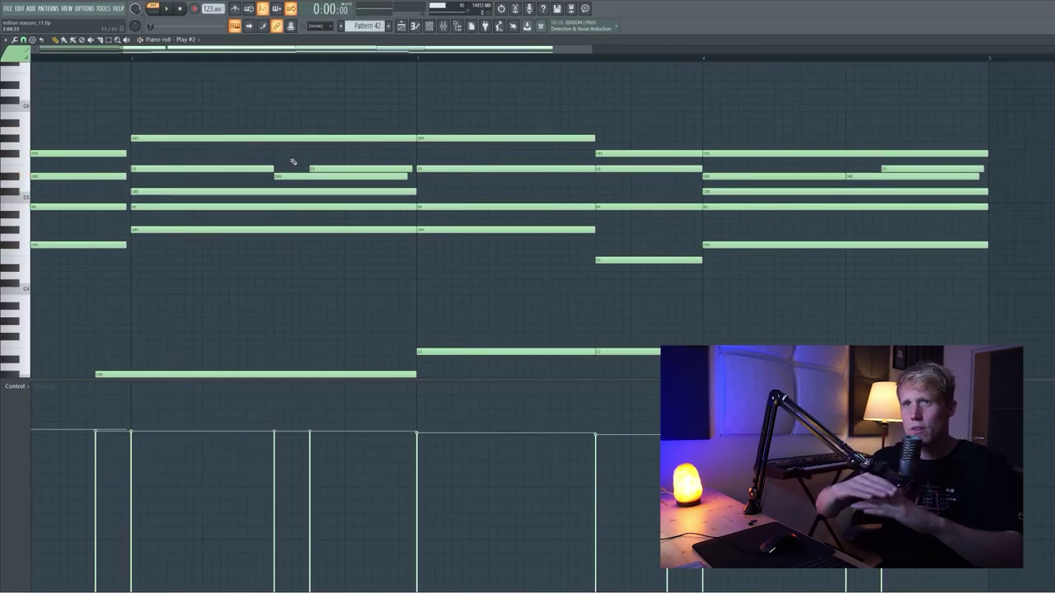
click(320, 58)
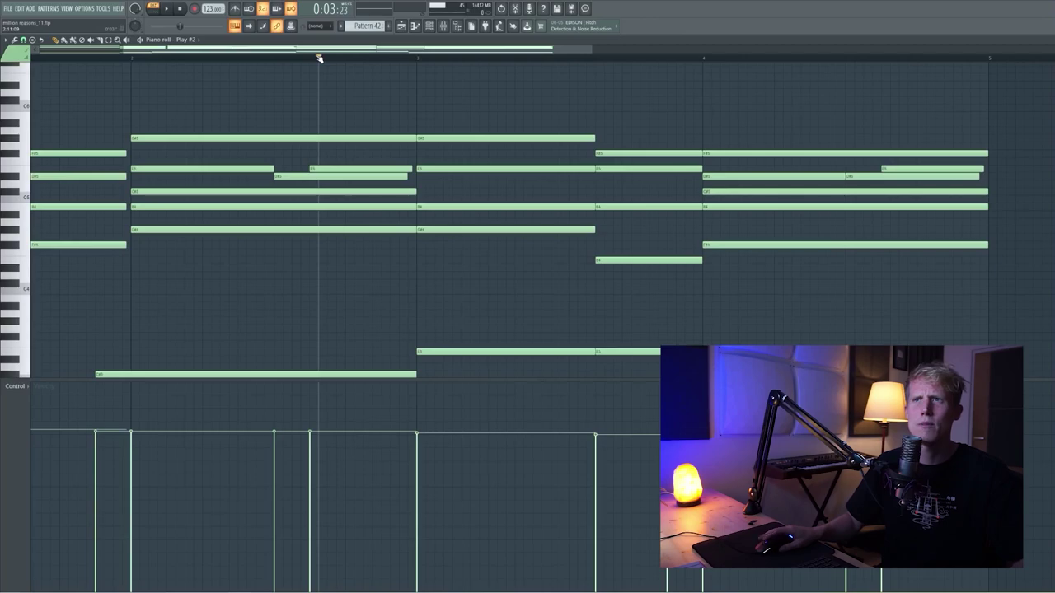
key(space)
key(space)
key(space)
key(space)
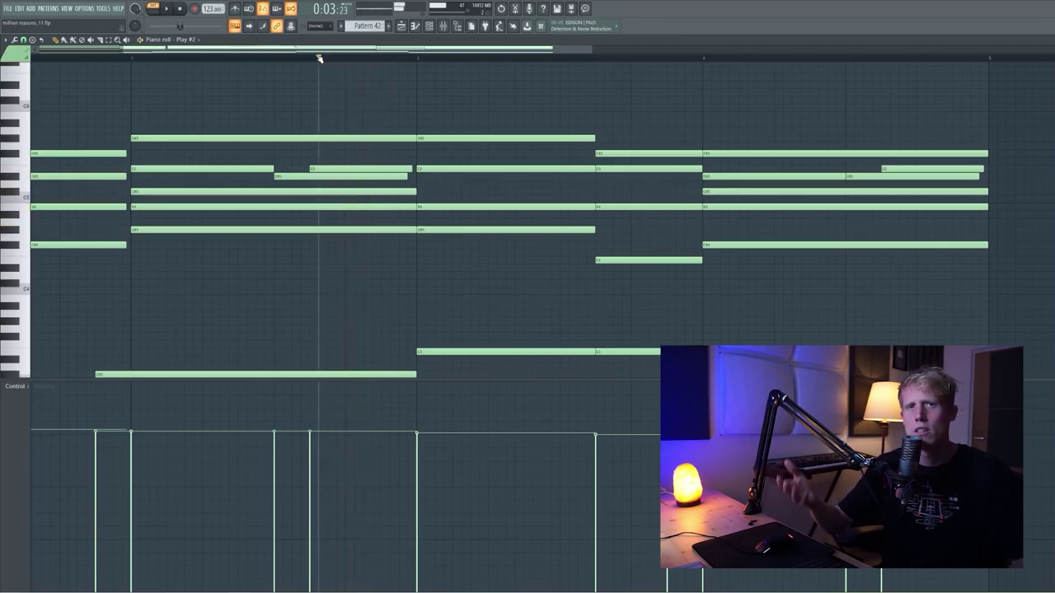
key(space)
key(space)
- Examine the lower bass notes in the piano roll and play the chords again from the middle of bar 2
click(86, 59)
click(69, 59)
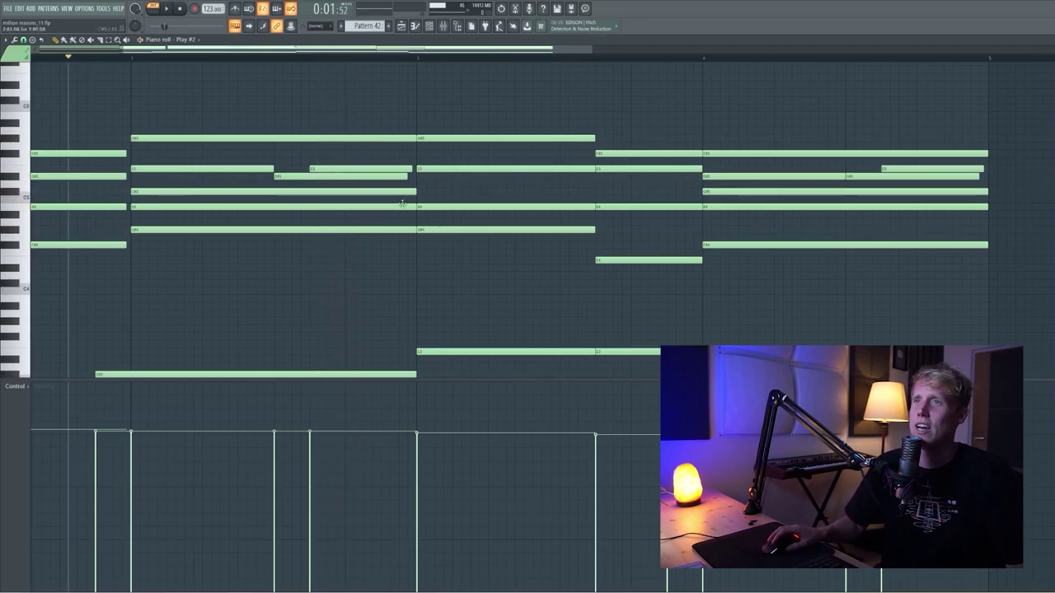
scroll(414, 181, down, 4)
scroll(412, 181, up, 3)
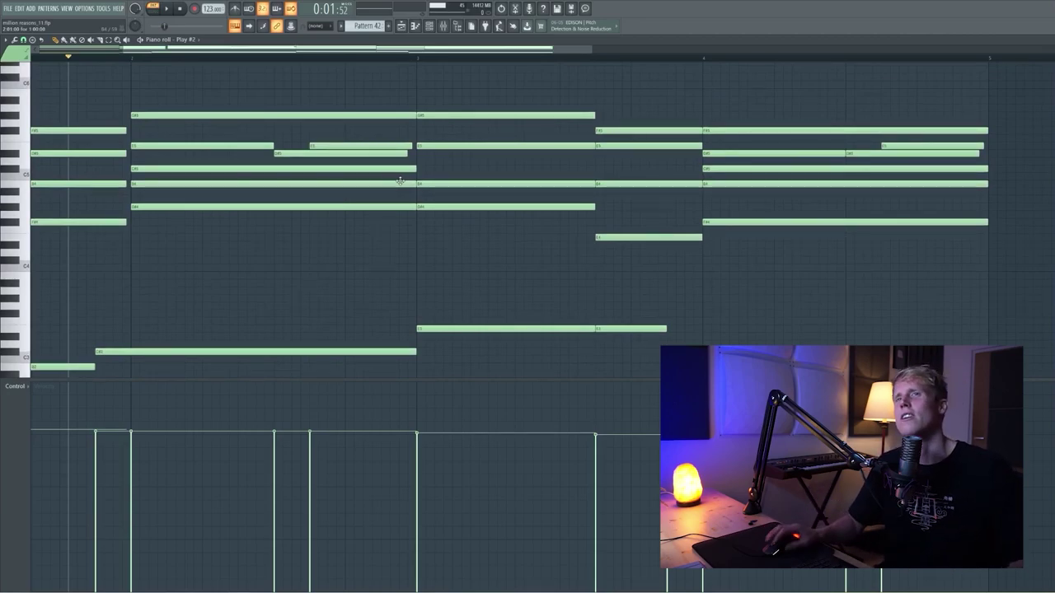
click(344, 60)
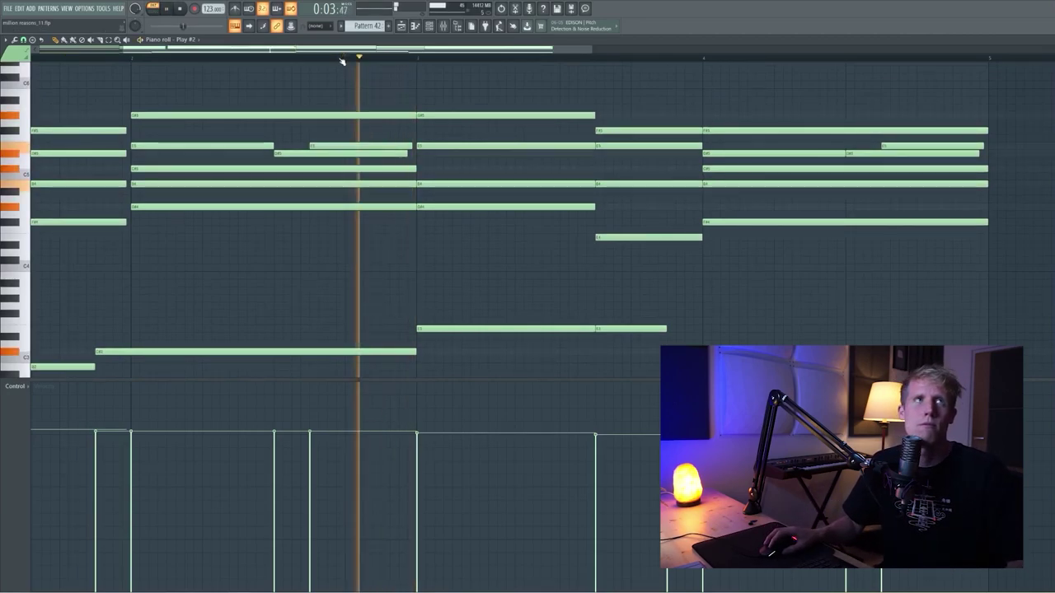
click(181, 10)
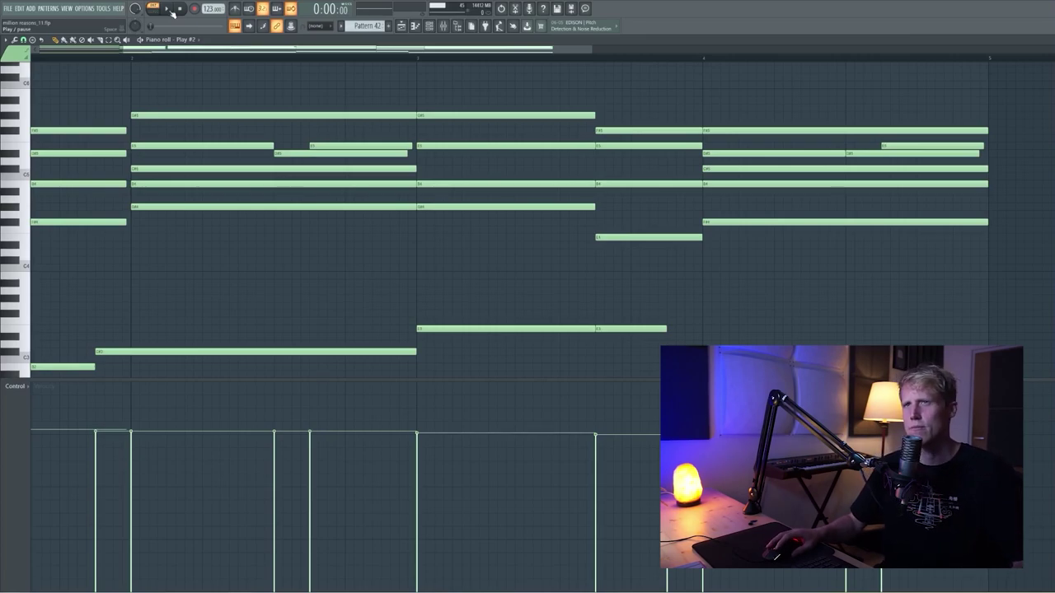
click(172, 13)
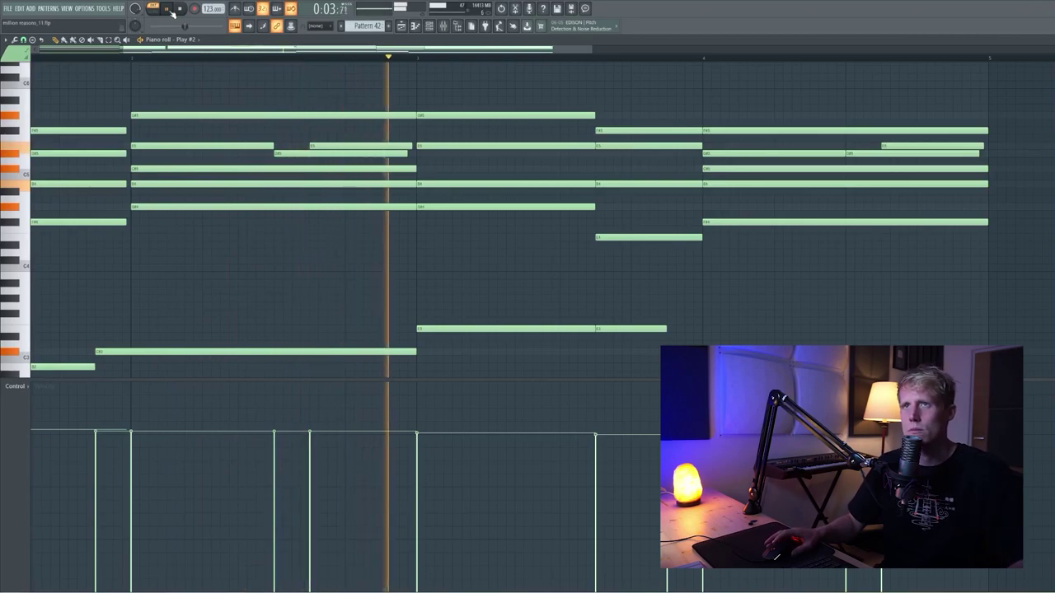
- Stop playback, return to the playlist, and look through the arrangement tracks around the soloed Pattern 42 chords on Track 57
key(space)
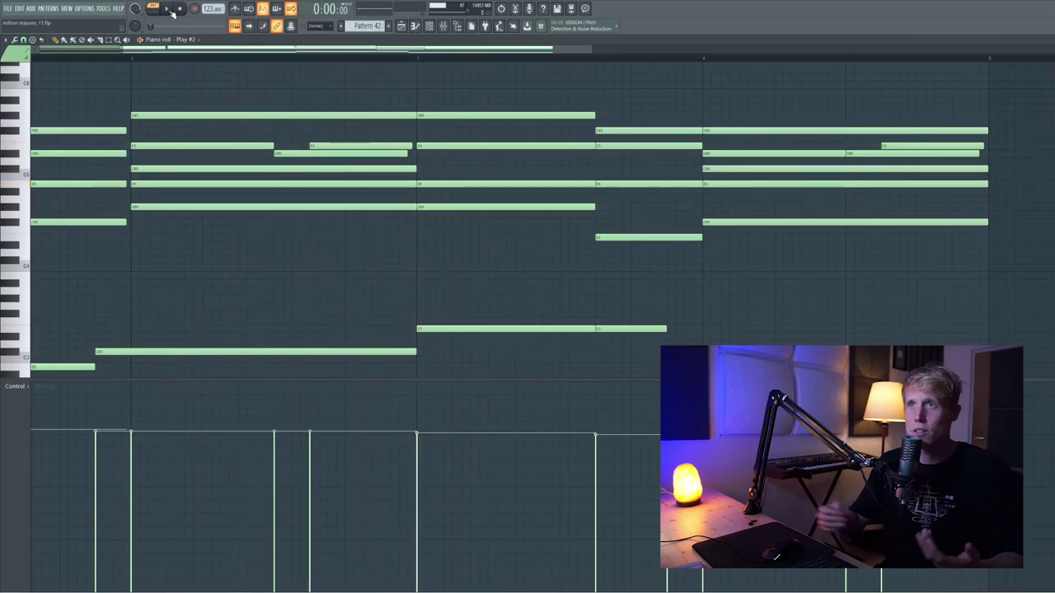
click(405, 28)
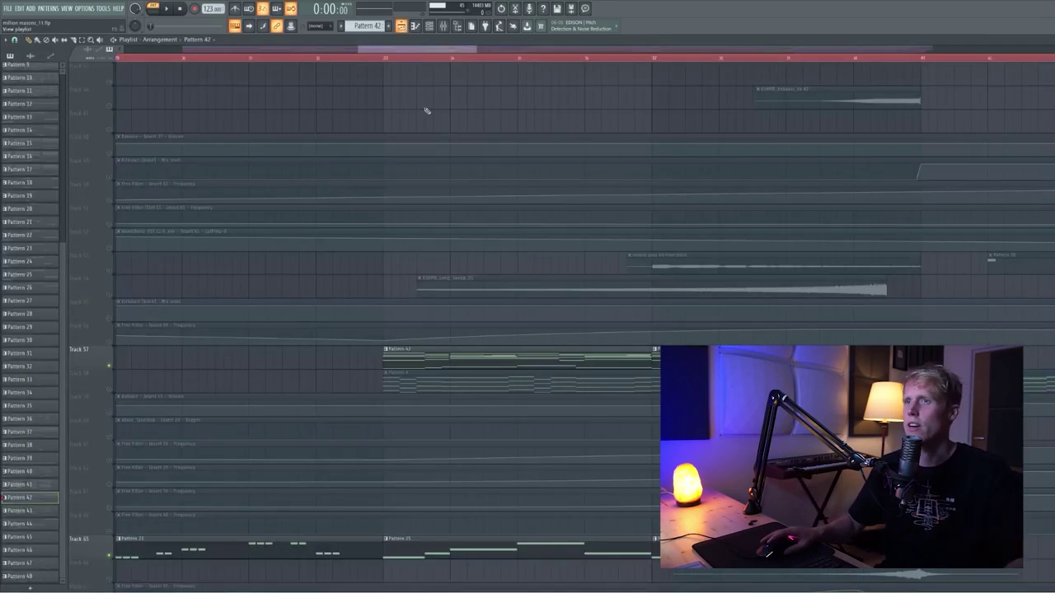
scroll(711, 310, down, 2)
scroll(829, 217, up, 2)
scroll(829, 219, up, 10)
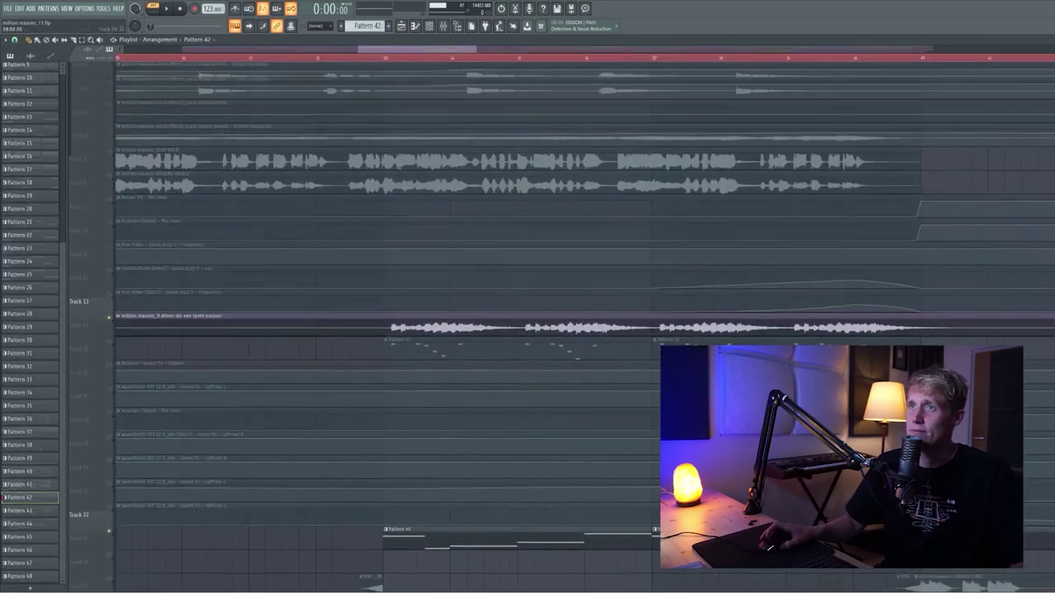
scroll(629, 328, down, 7)
scroll(628, 328, up, 5)
scroll(629, 328, down, 9)
scroll(629, 328, down, 6)
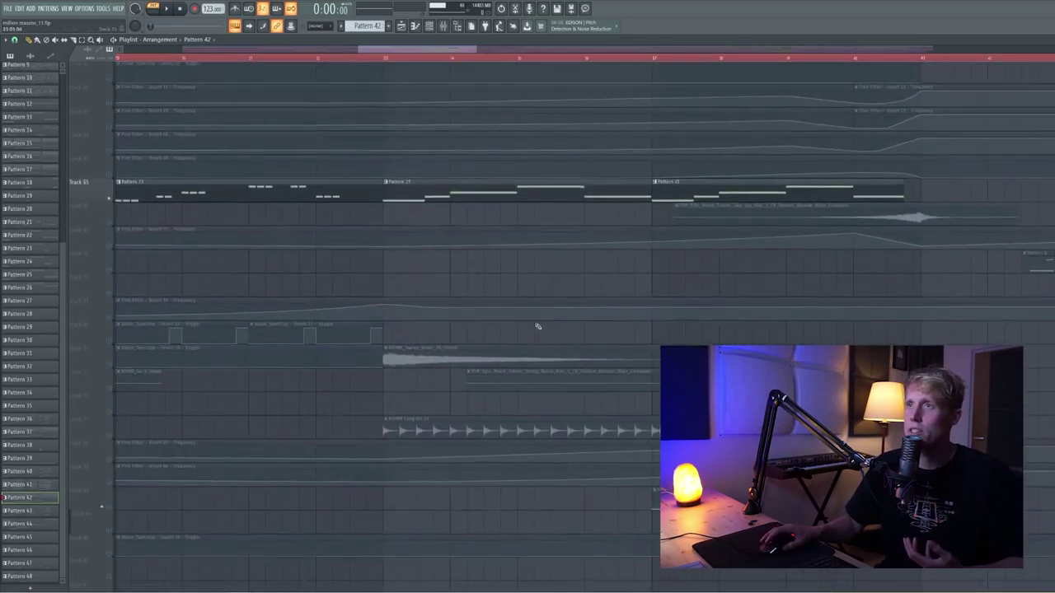
scroll(537, 327, up, 6)
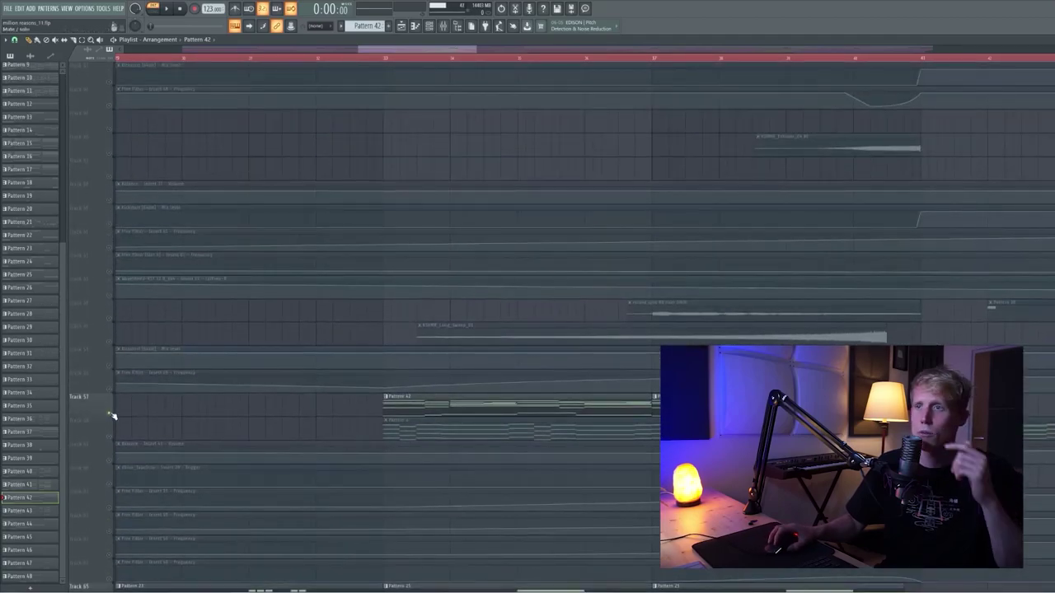
- Unsolo Track 57, play the full build-up from bar 33 while examining its layers down to the percussion tracks, and stop playback
scroll(113, 416, up, 15)
key(space)
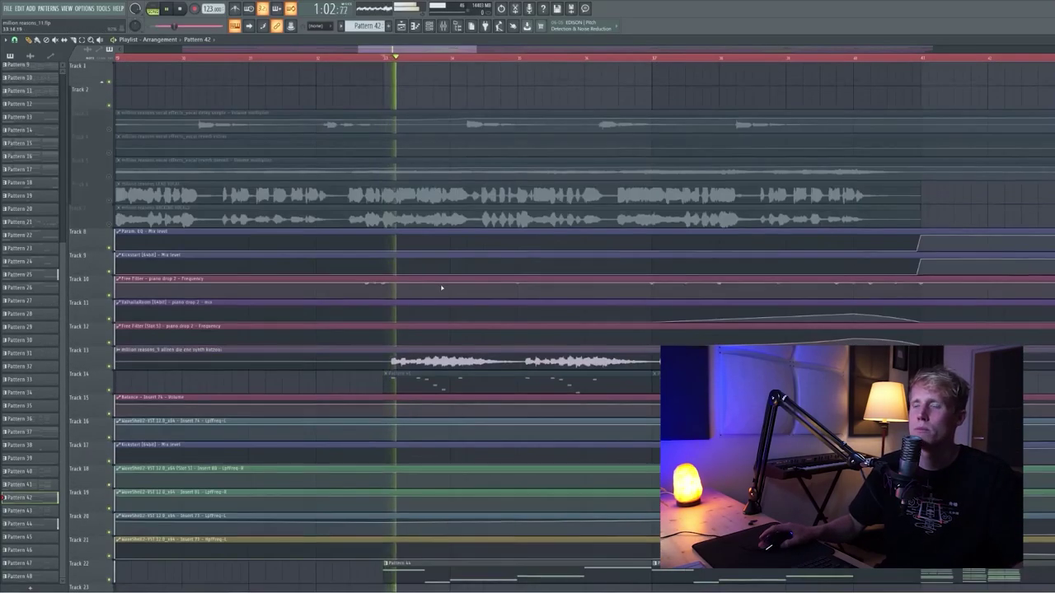
scroll(442, 288, down, 6)
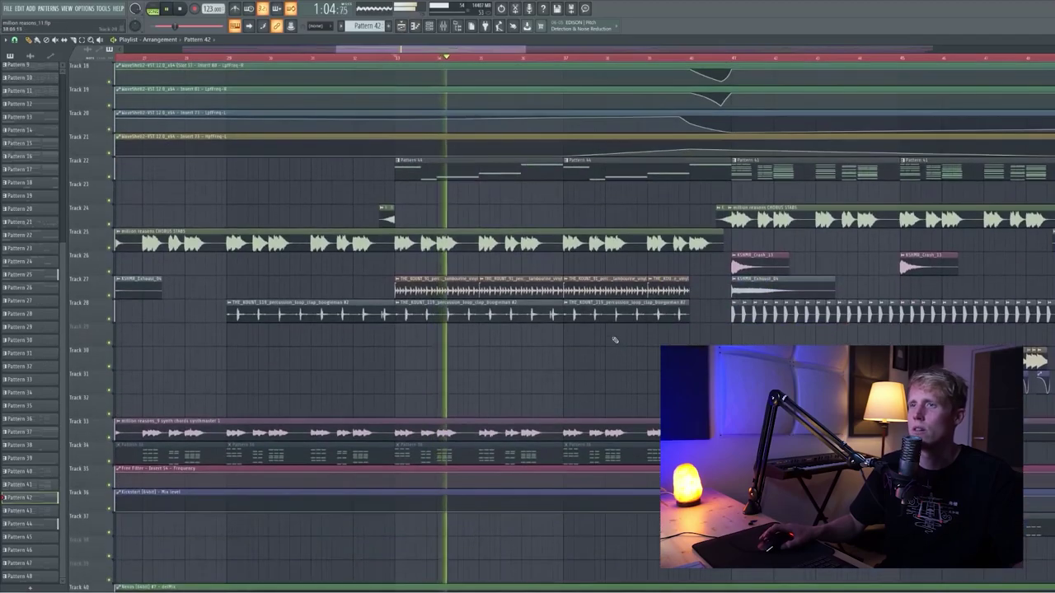
scroll(614, 340, down, 9)
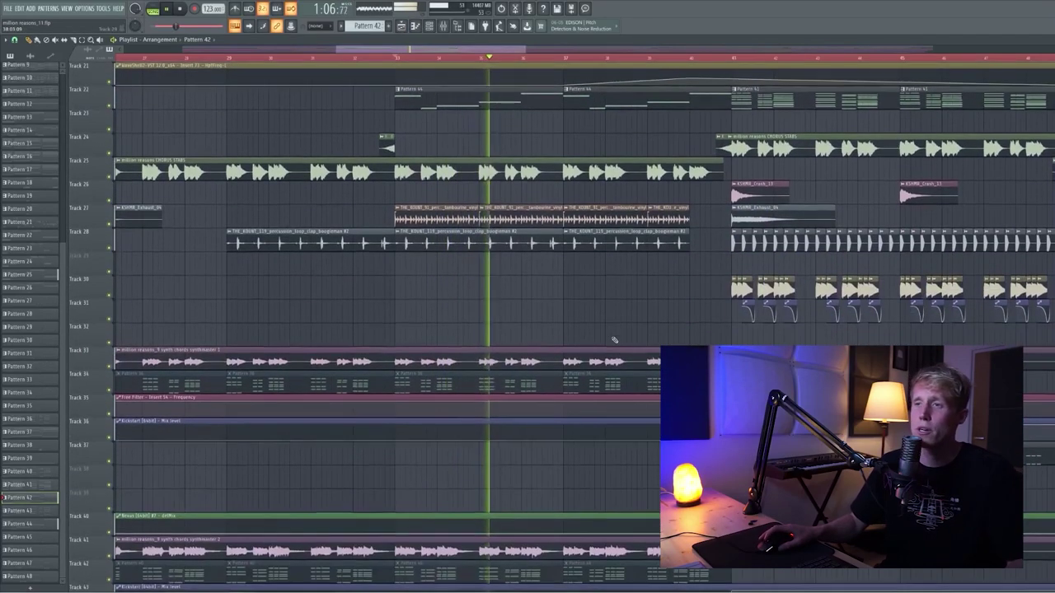
scroll(579, 360, down, 5)
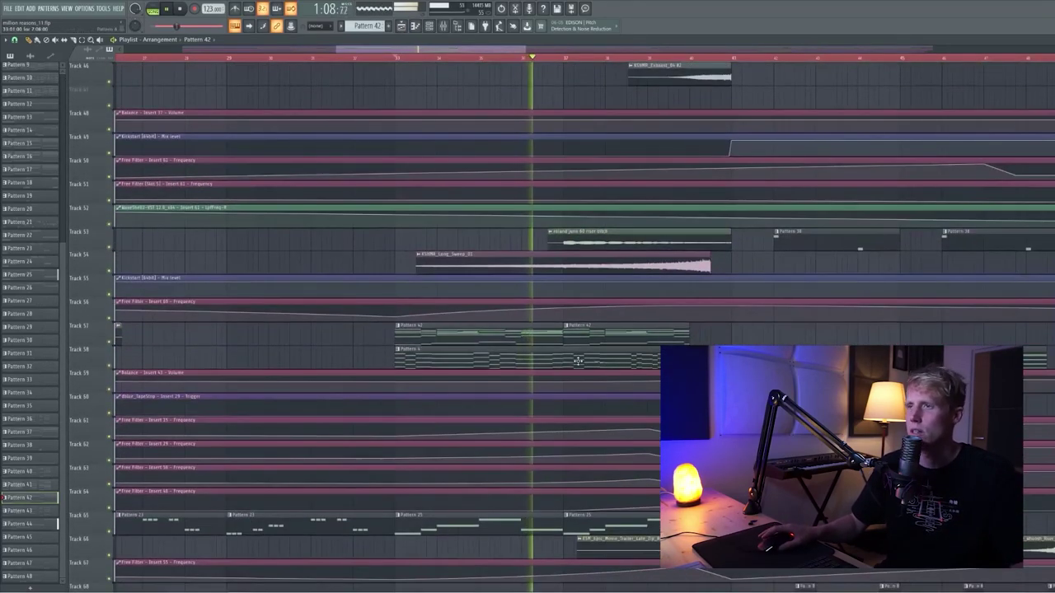
scroll(557, 346, down, 3)
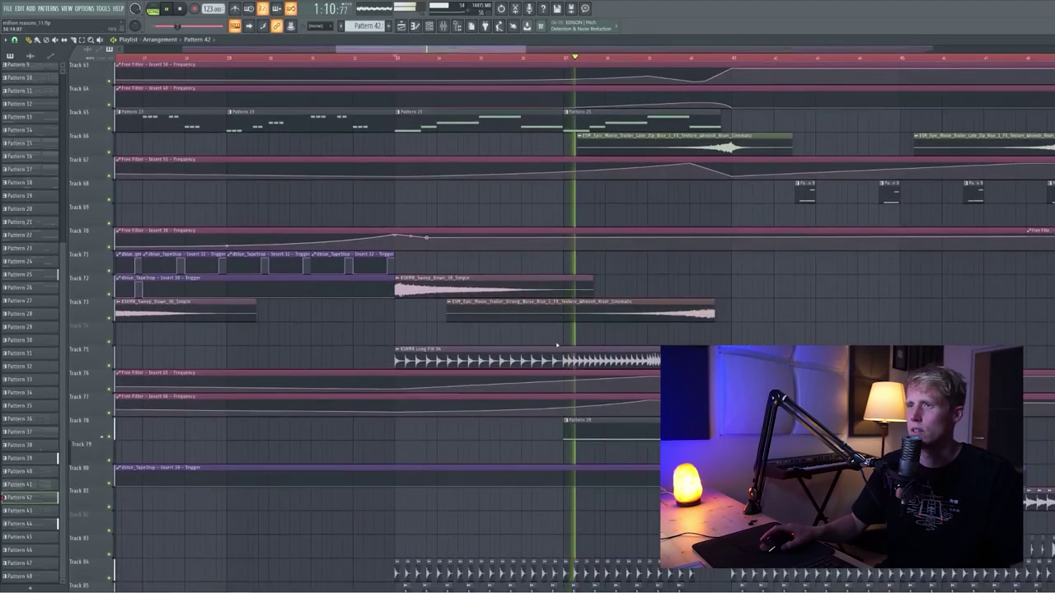
scroll(758, 292, up, 3)
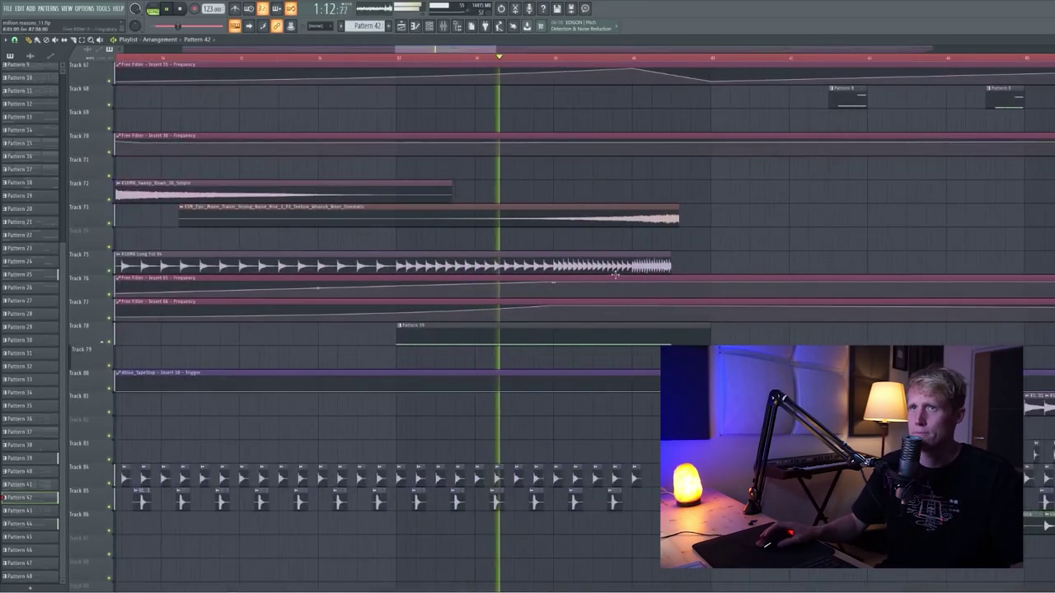
scroll(564, 277, down, 1)
key(space)
- Inspect the KSHMR Long Fill 04 clip's sampler settings and its mixer insert's effects, and close their windows
double_click(348, 268)
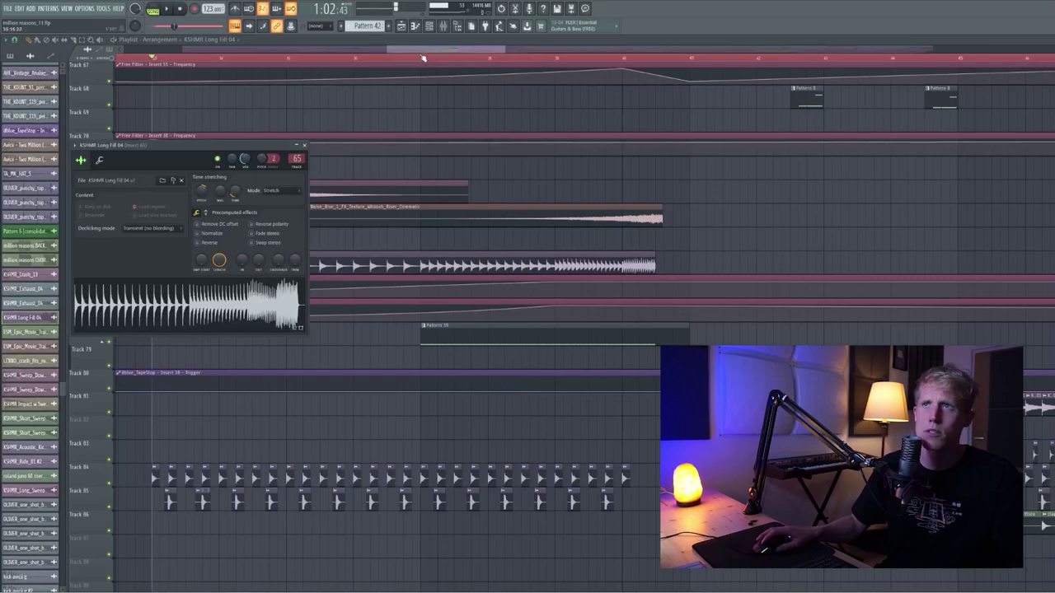
double_click(297, 158)
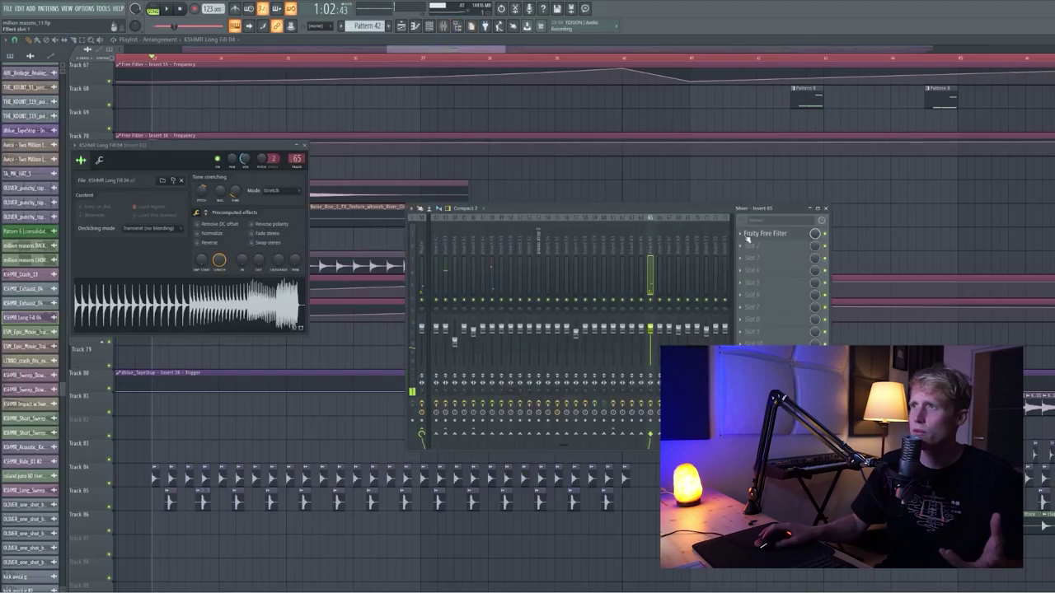
click(304, 146)
key(F9)
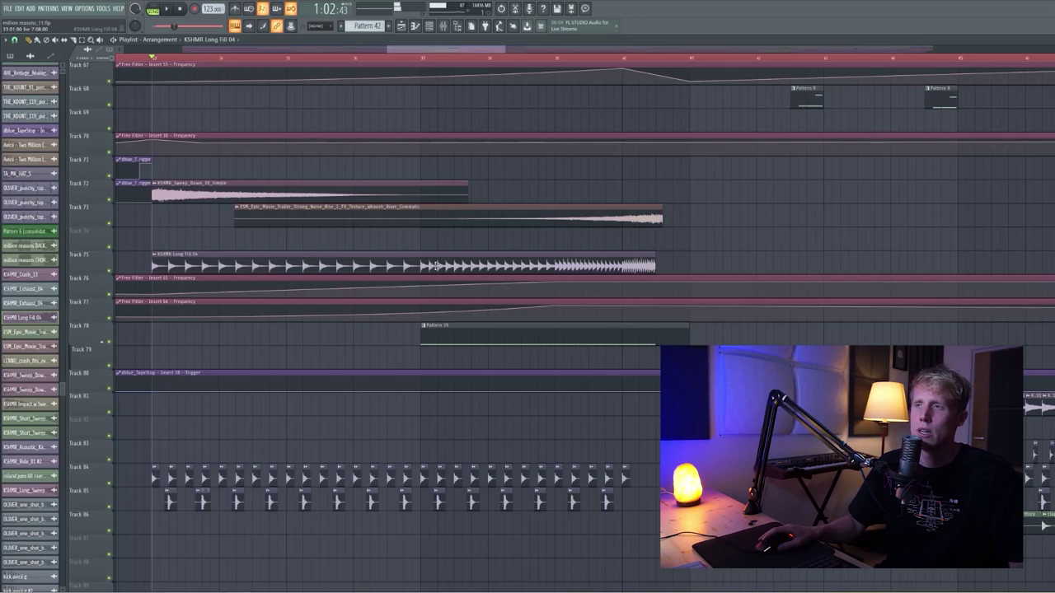
scroll(436, 265, down, 1)
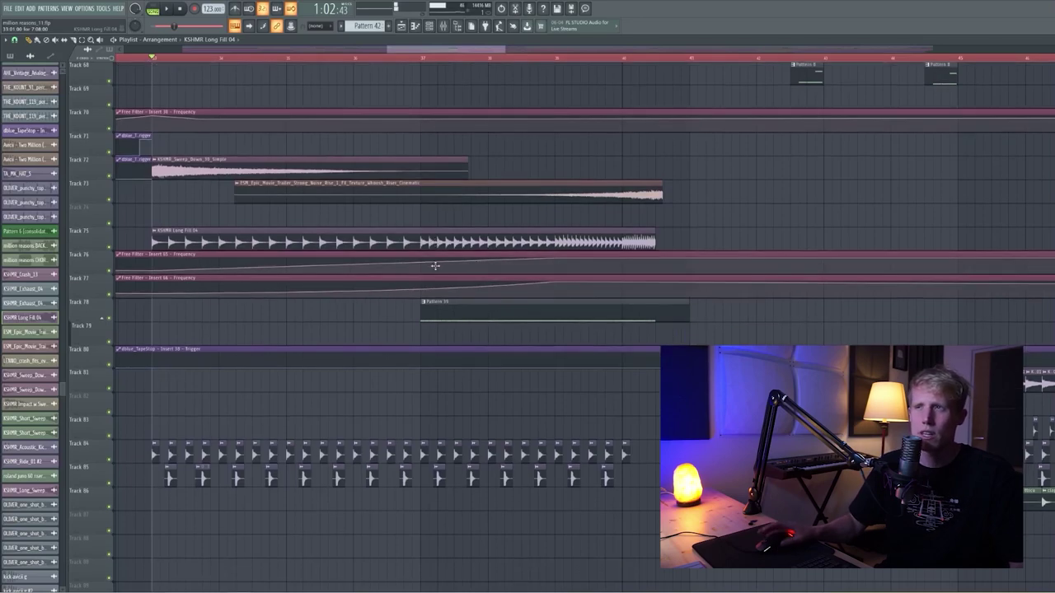
double_click(438, 242)
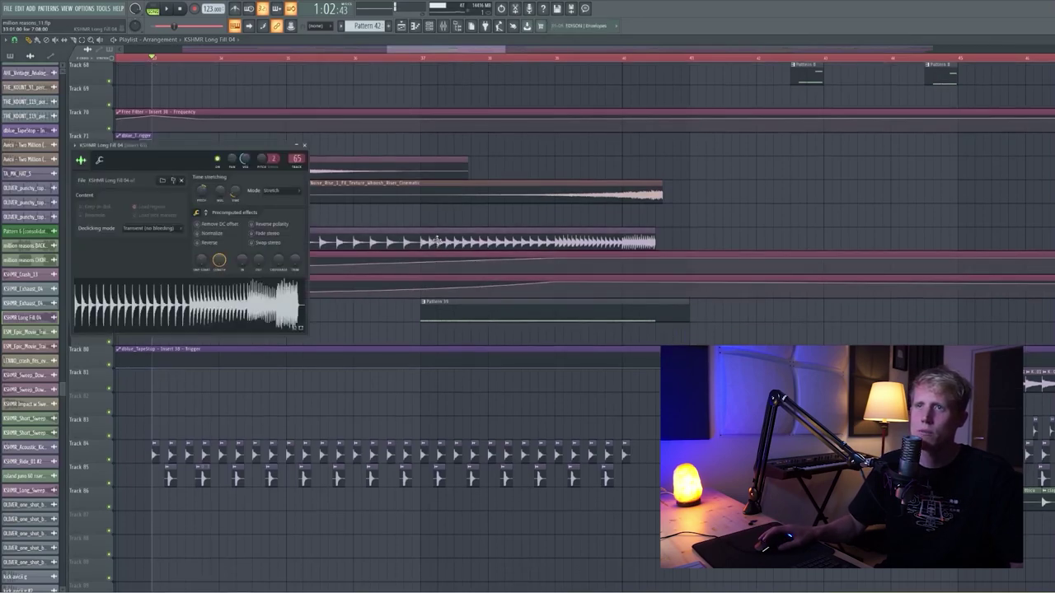
click(304, 145)
- View the settings of the OLIVER hi-hat loop on Track 84, and play Tracks 84 and 85 soloed
scroll(169, 356, down, 4)
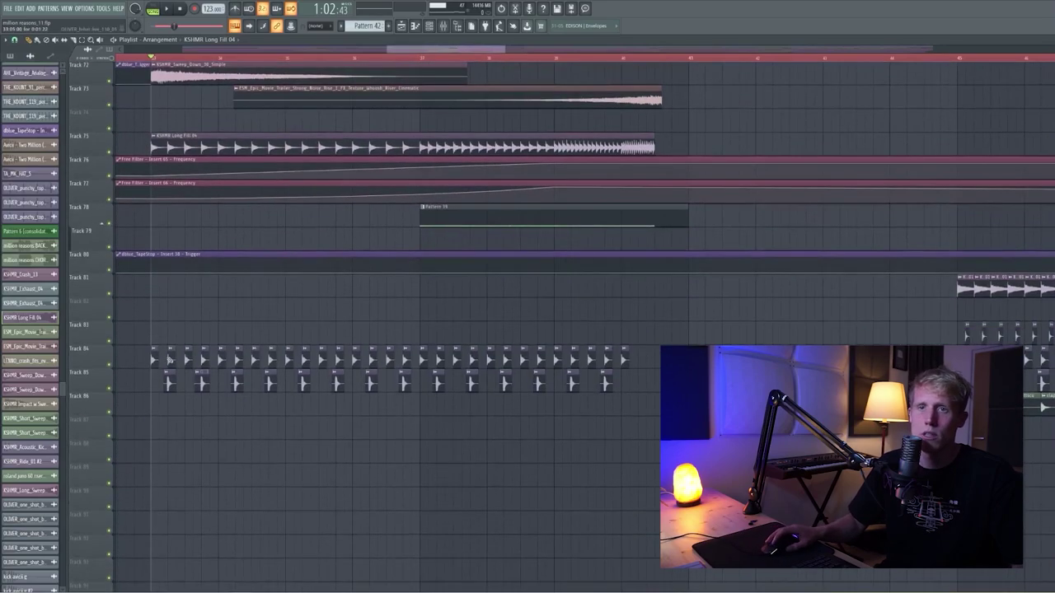
double_click(154, 356)
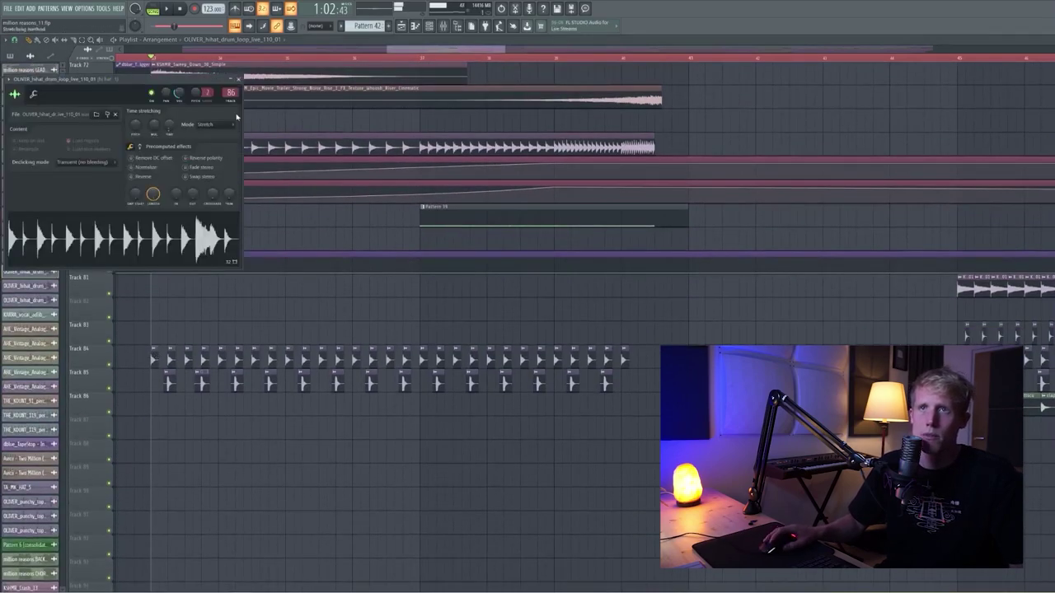
click(239, 79)
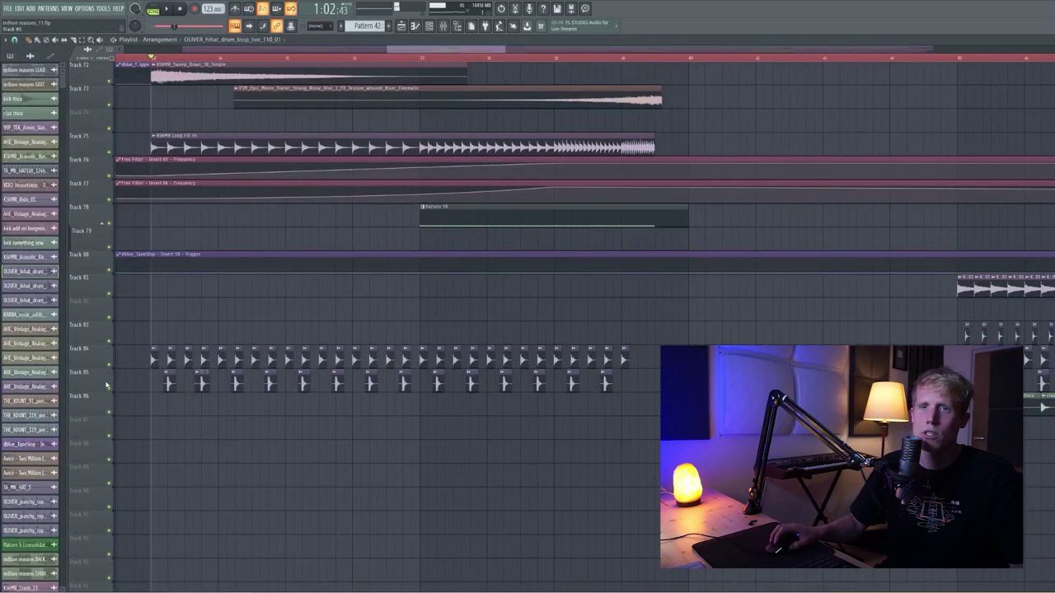
right_click(108, 365)
click(108, 389)
key(space)
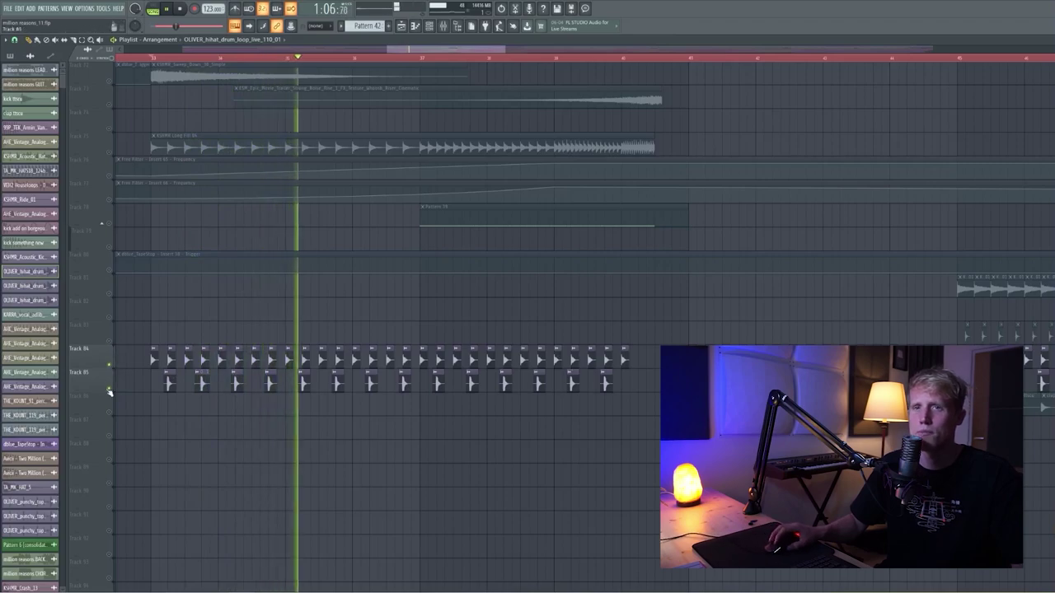
- Examine the hi-hat loop's sampler and its mixer insert during playback, stop playback, and close both windows
double_click(157, 359)
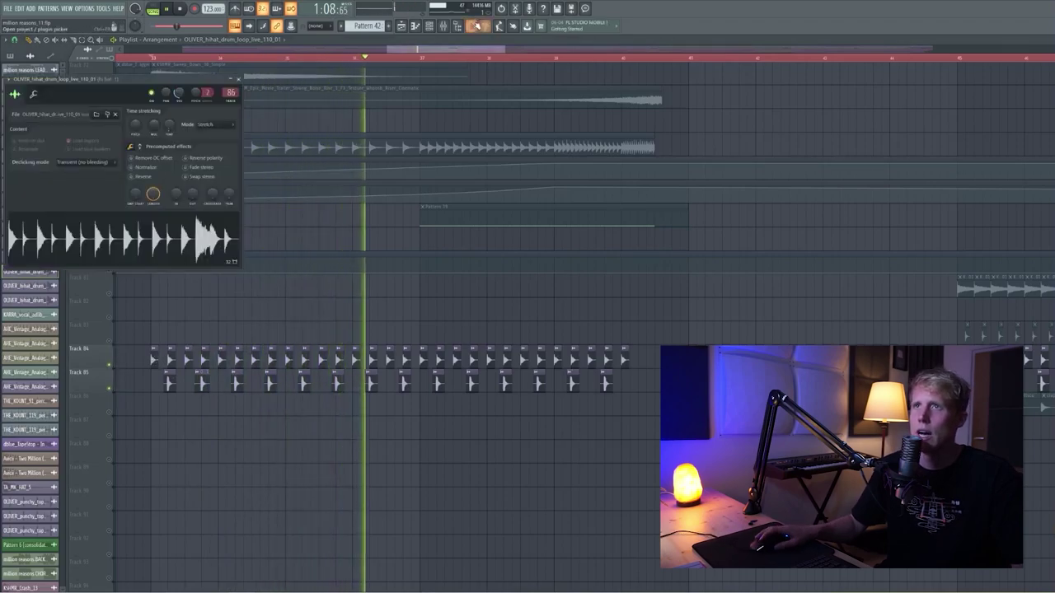
click(231, 92)
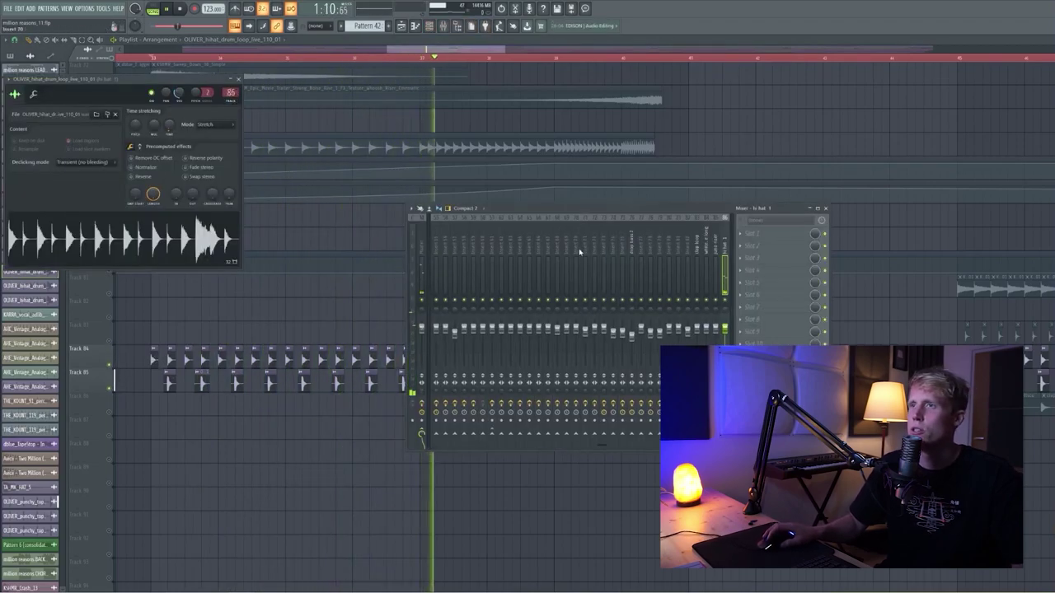
drag(601, 445, 626, 445)
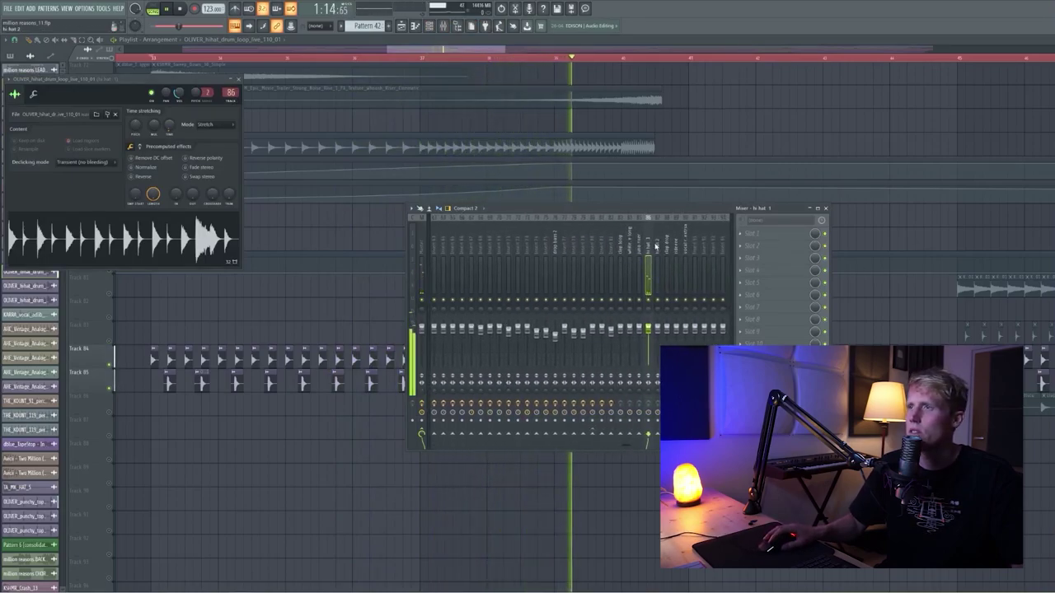
key(space)
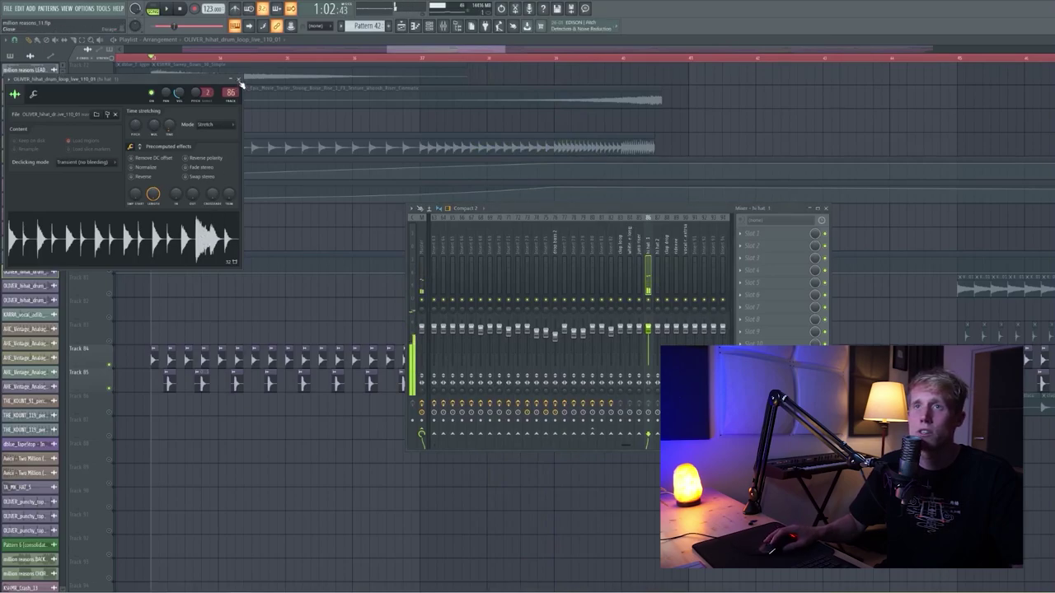
click(238, 80)
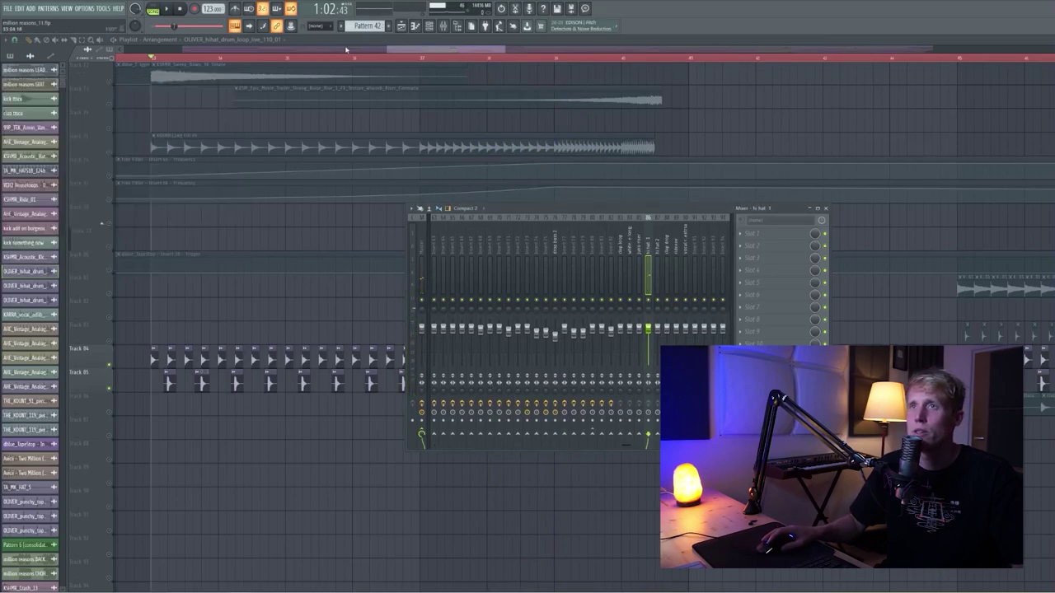
key(F9)
- Play the soloed hi-hats, bring the other tracks back in to hear the full build-up, and stop playback
key(space)
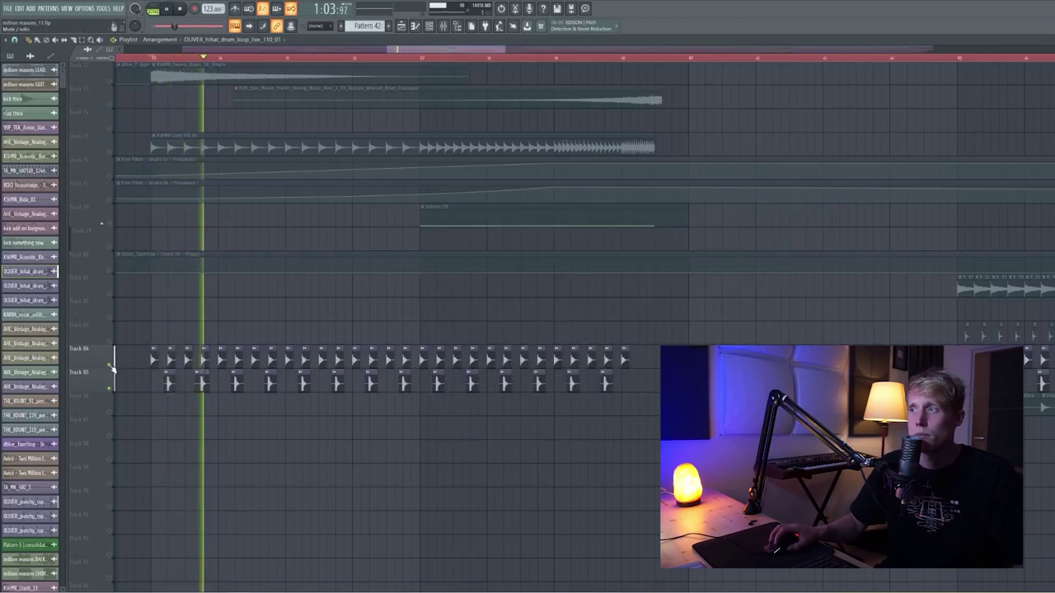
scroll(180, 317, up, 6)
scroll(180, 317, up, 15)
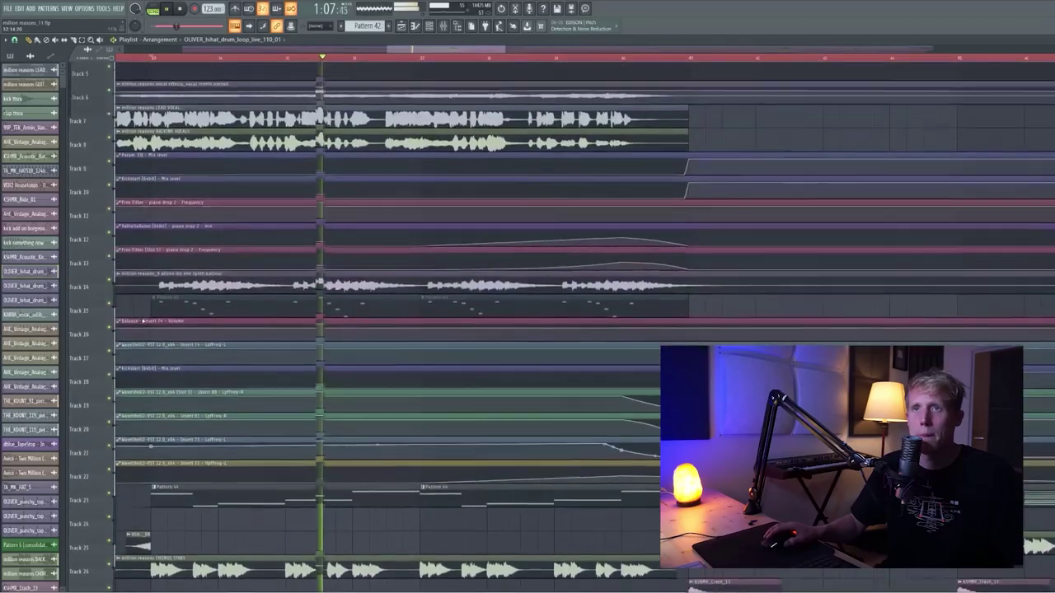
scroll(136, 315, up, 2)
key(space)
- Mute the lead vocal and backing vocals tracks, and play the arrangement from bar 37 without them
click(109, 214)
click(110, 191)
scroll(298, 262, down, 3)
scroll(299, 263, up, 2)
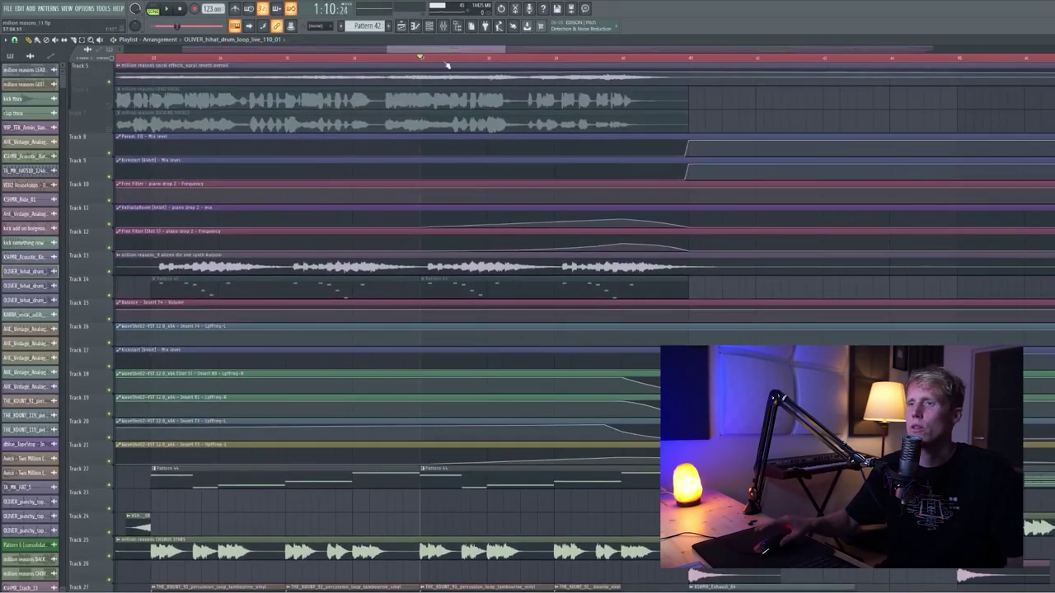
scroll(617, 321, down, 6)
key(space)
scroll(617, 322, down, 6)
key(space)
- Open the roland juno 60 riser clip's sampler settings on Track 53, examine them, and close the window
double_click(487, 268)
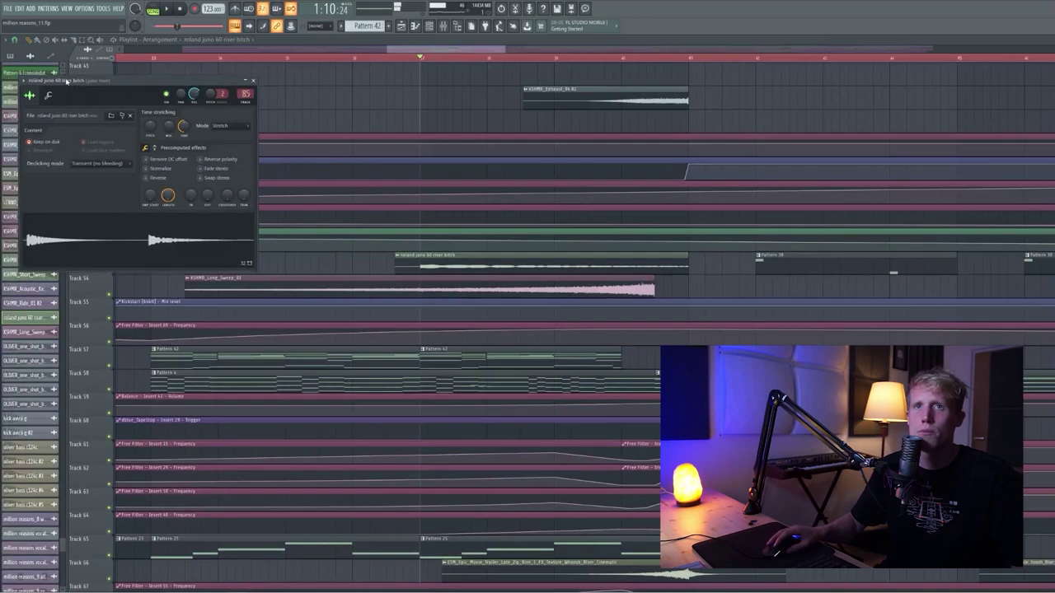
drag(54, 80, 239, 120)
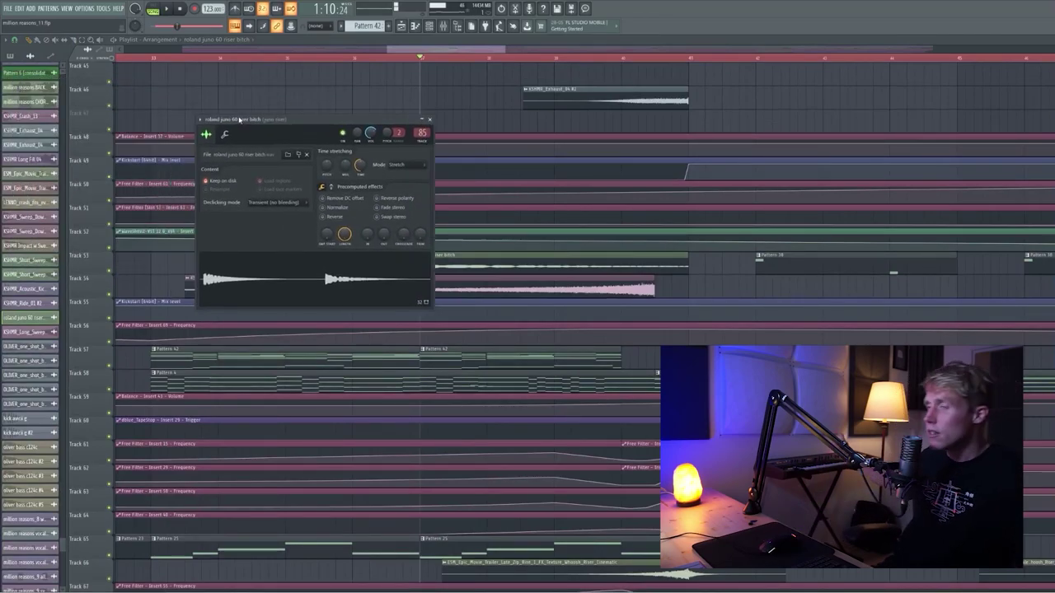
click(429, 120)
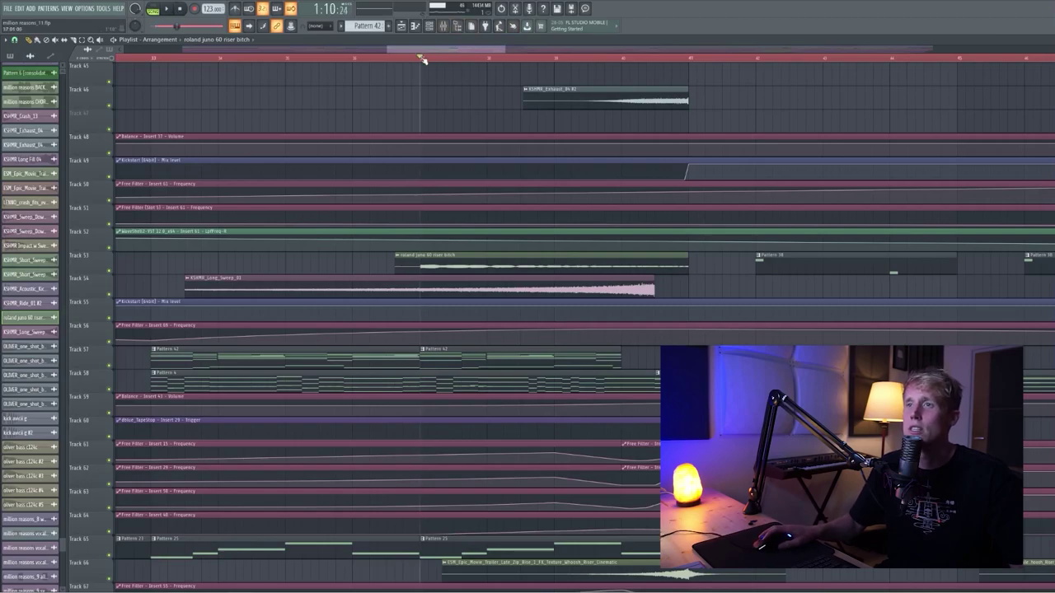
- Open the KSHMR_Long_Sweep_01 clip and inspect its insert's Fruity Parametric EQ 2, Fruity Reeverb and Fruity Stereo Shaper
double_click(404, 295)
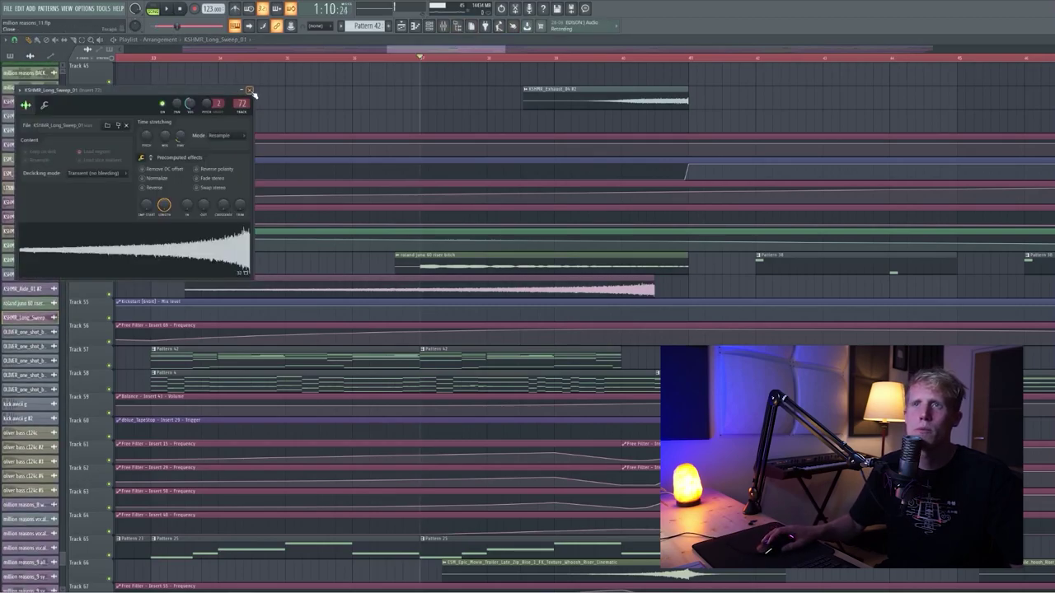
double_click(241, 103)
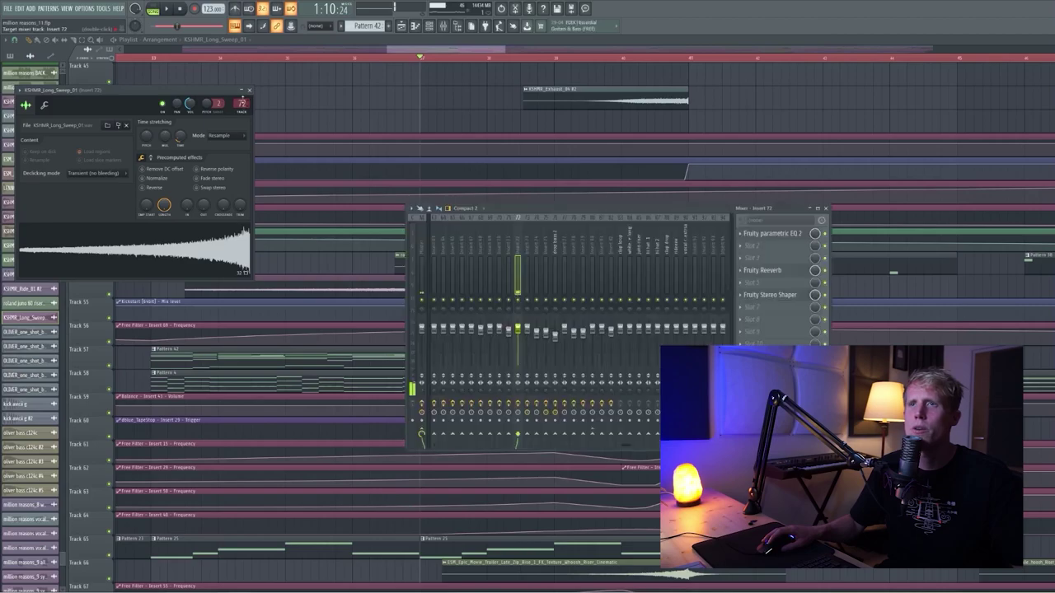
click(772, 234)
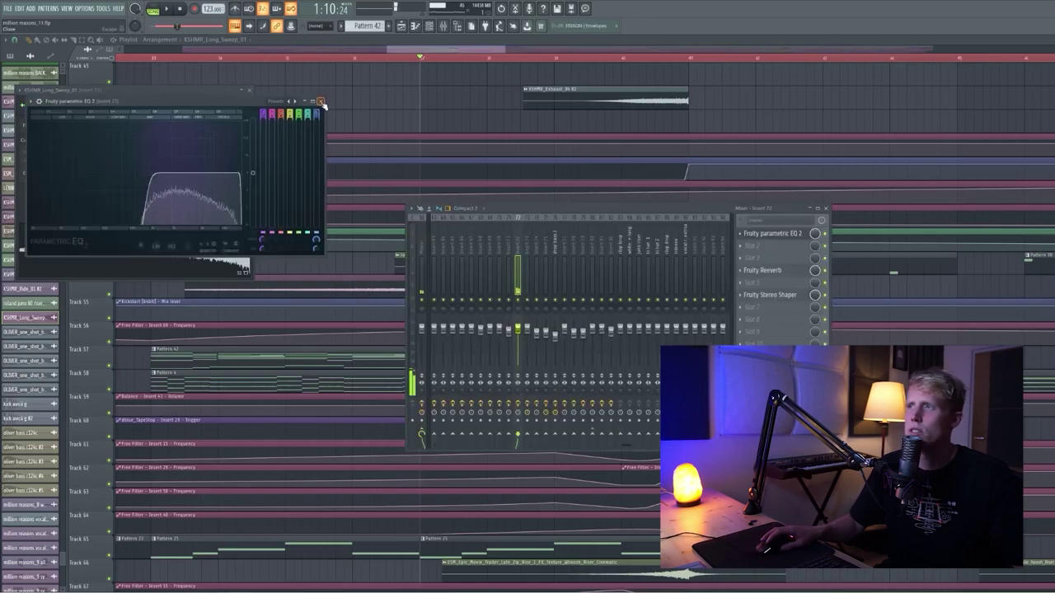
click(787, 270)
click(781, 295)
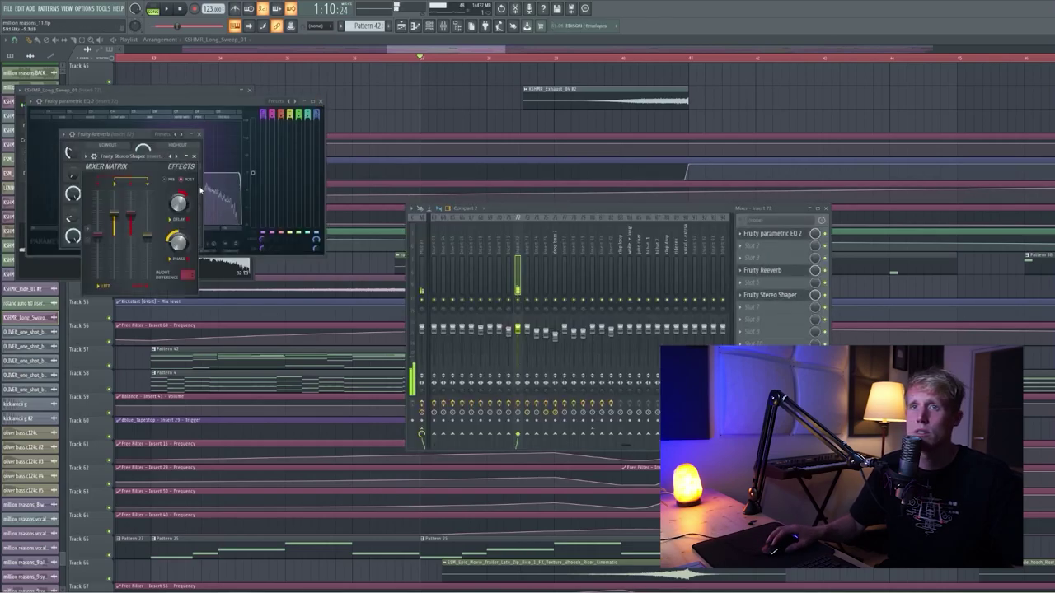
- Close the long sweep's effect windows, and inspect the KSHMR_Exhaust_04 #2 clip's sampler settings and the effects on its mixer insert
click(195, 157)
key(F5)
scroll(530, 309, up, 12)
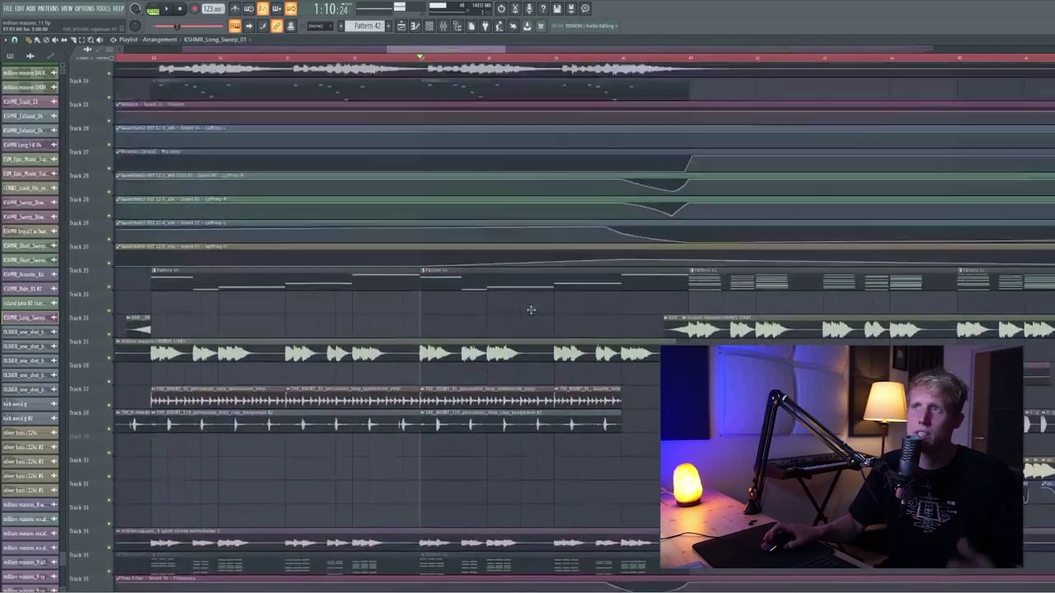
scroll(529, 310, down, 5)
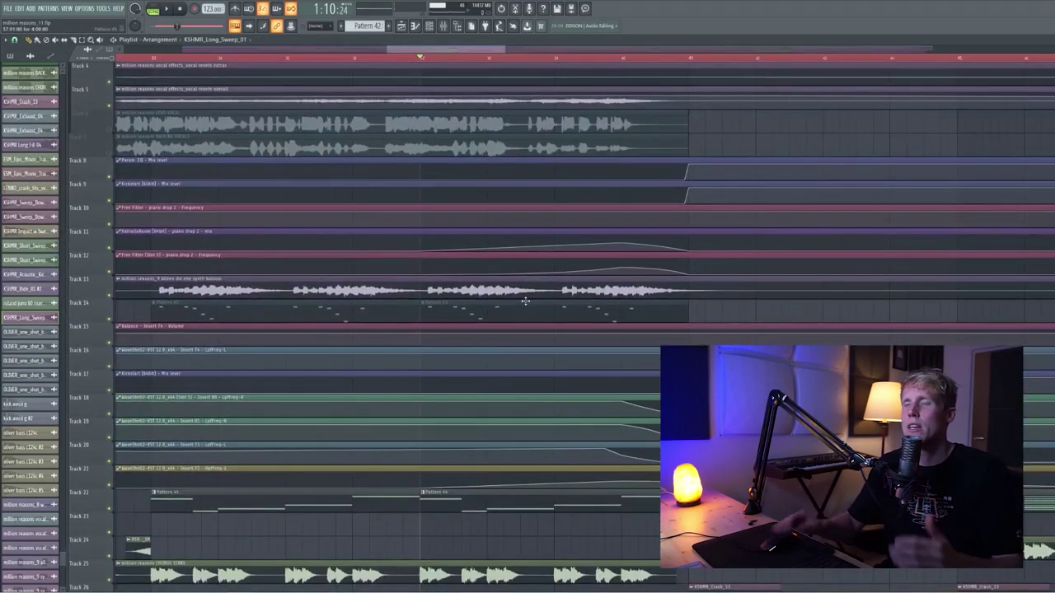
scroll(528, 308, down, 10)
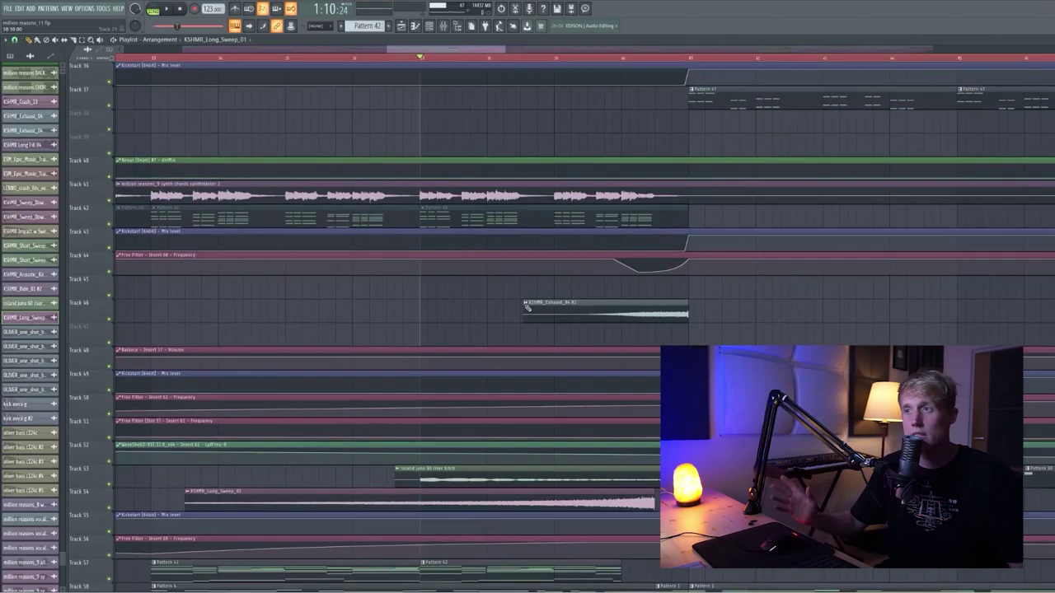
double_click(567, 309)
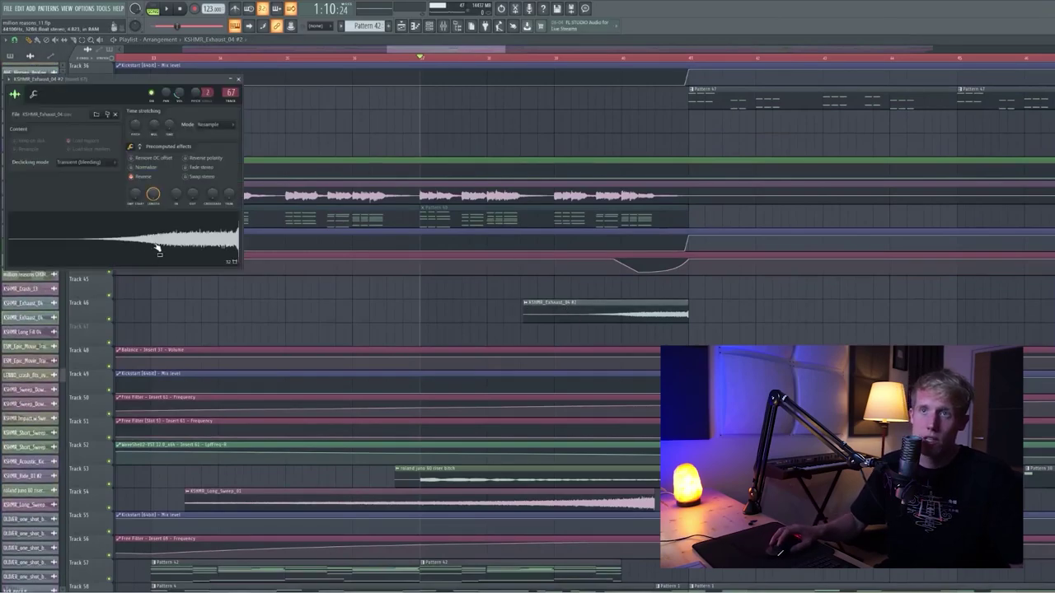
double_click(228, 92)
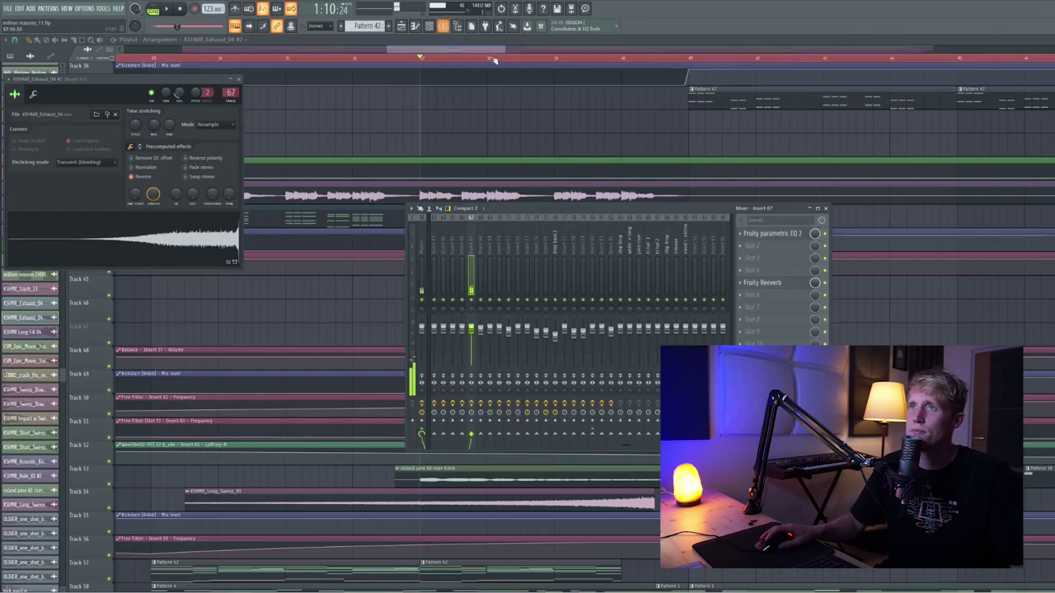
key(F12)
- Select Pattern 39 on Track 78, play it on its own, check Insert 66 in the mixer, and stop playback
scroll(494, 202, down, 10)
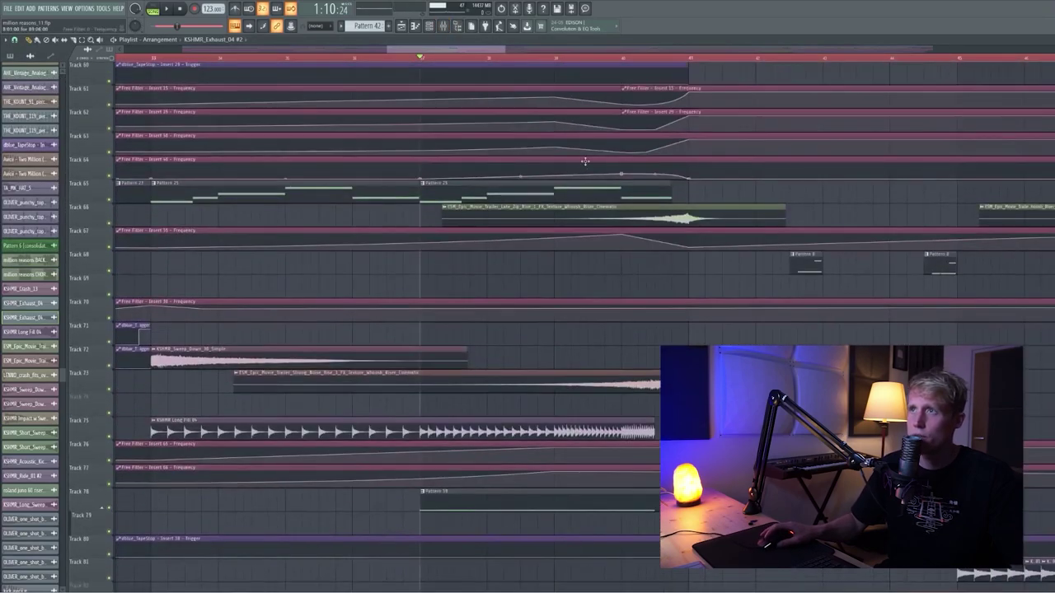
scroll(584, 160, down, 4)
click(469, 332)
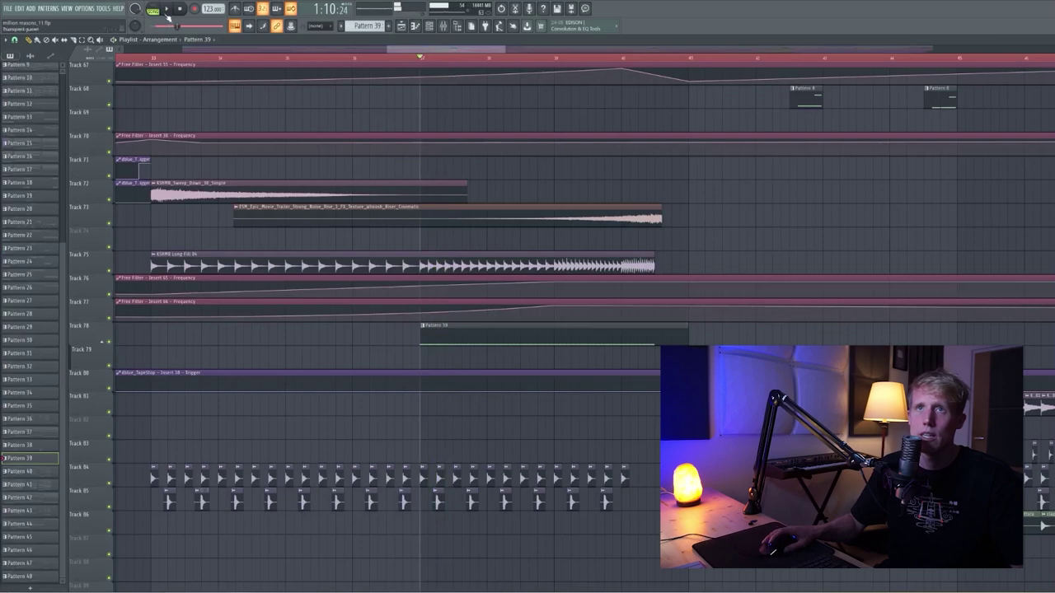
click(444, 27)
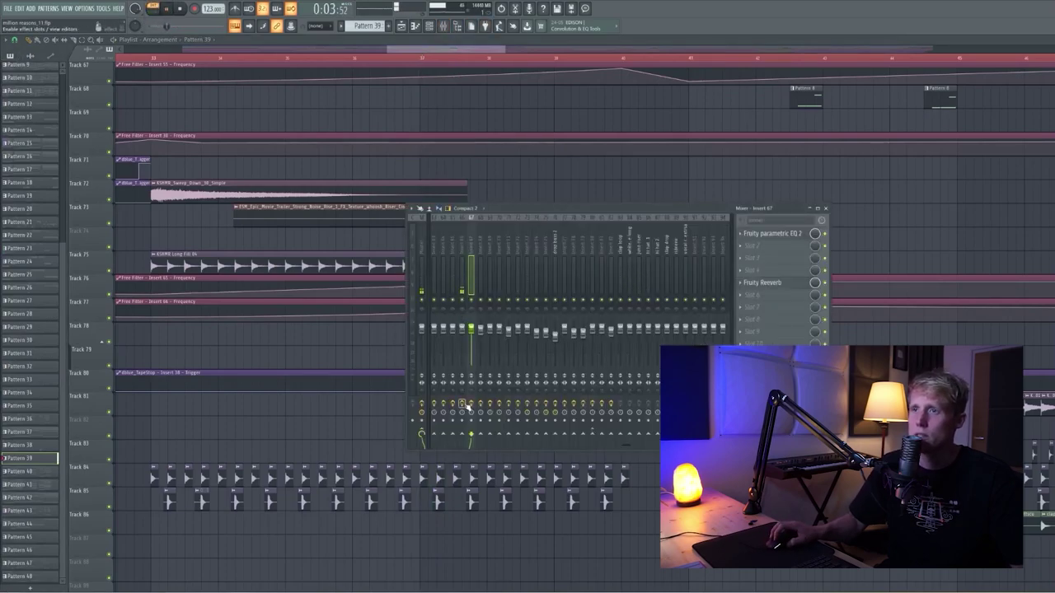
click(466, 240)
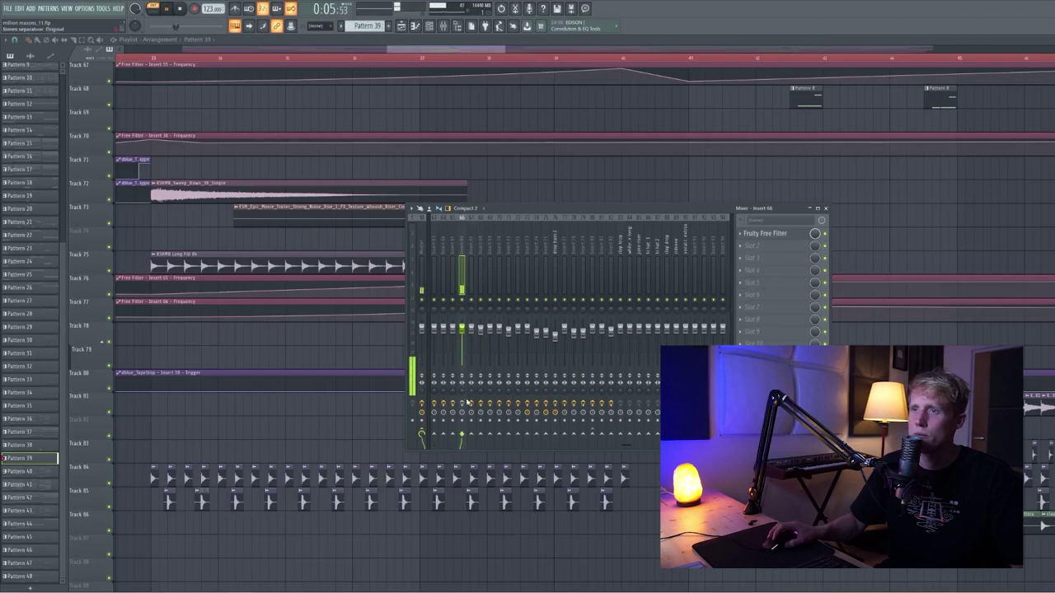
key(F9)
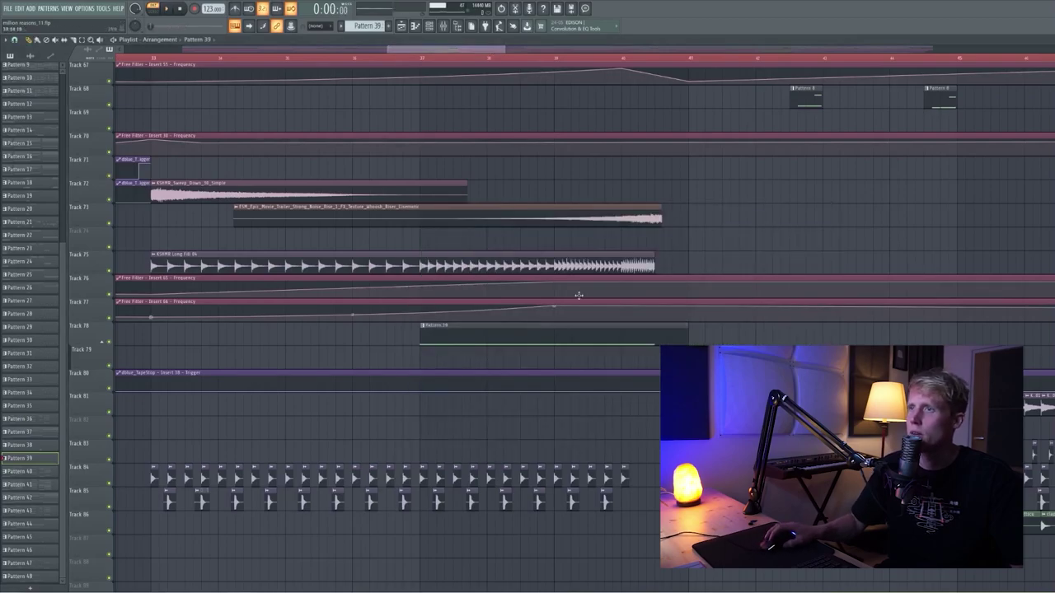
- Open Pattern 39's TRW_909_Snare_01 notes in the piano roll, and compare their timing using a trial note placed and removed
double_click(492, 331)
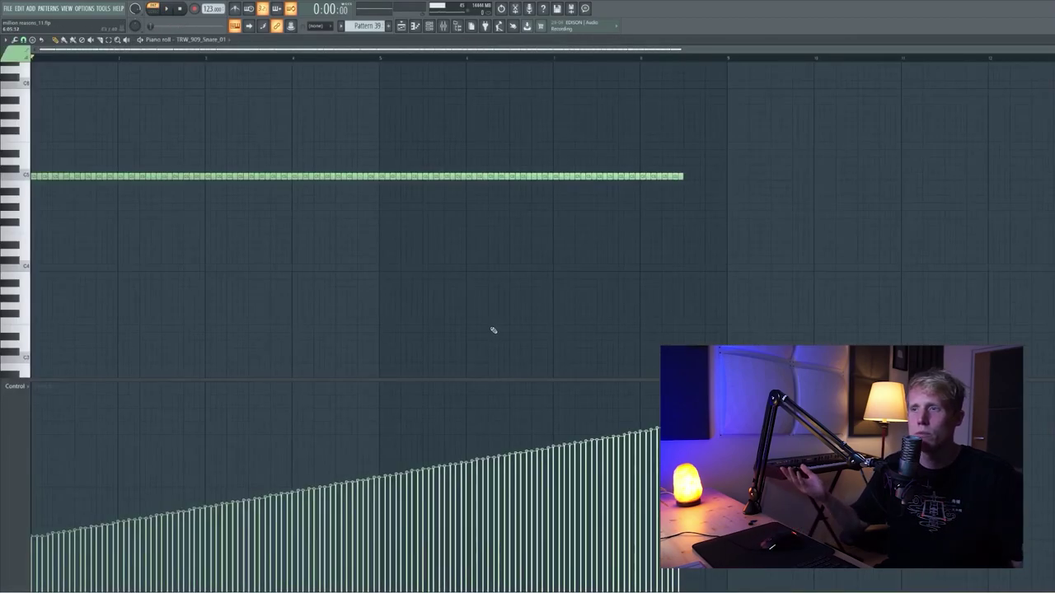
scroll(308, 212, up, 5)
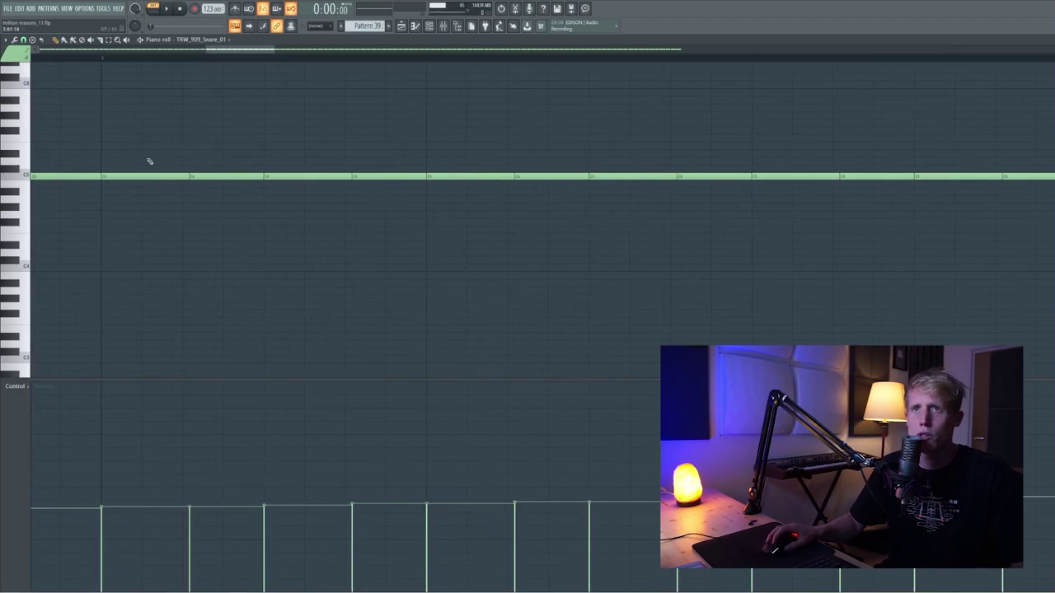
click(184, 155)
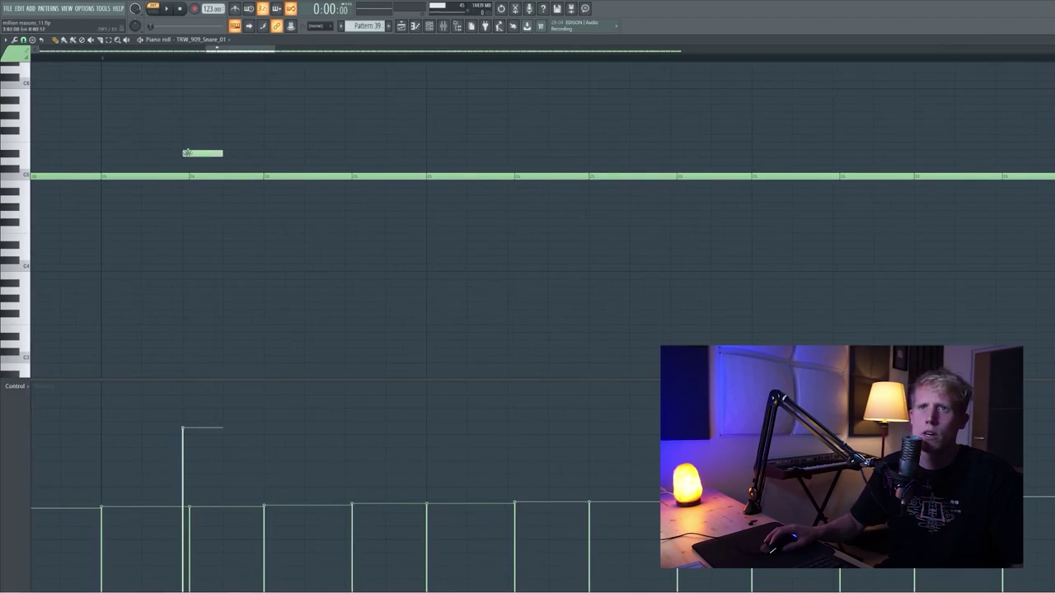
right_click(186, 153)
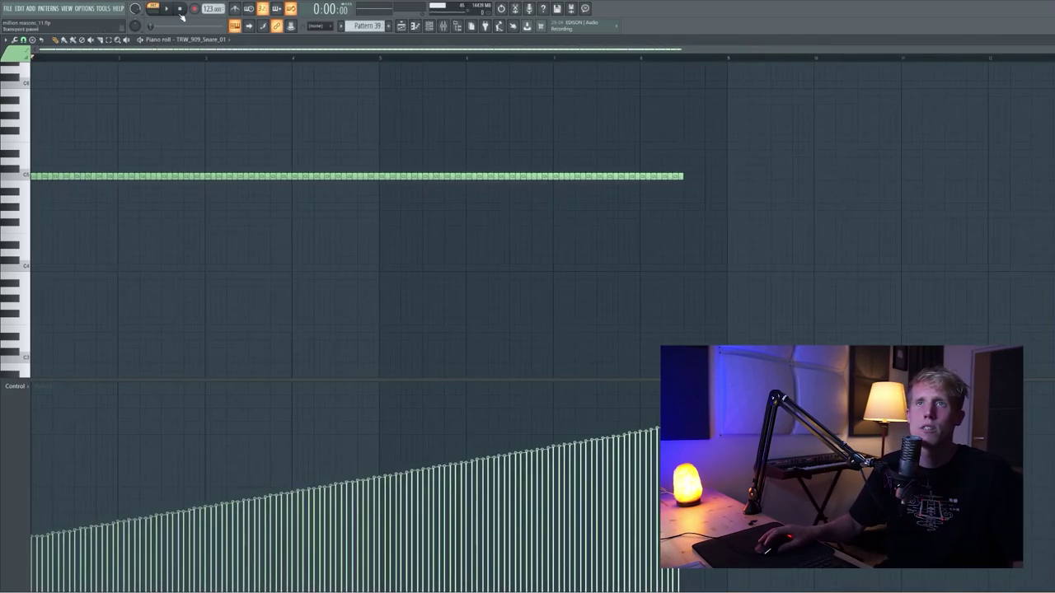
- Play the snare roll from the beginning, jump playback to bar 6, and stop
key(space)
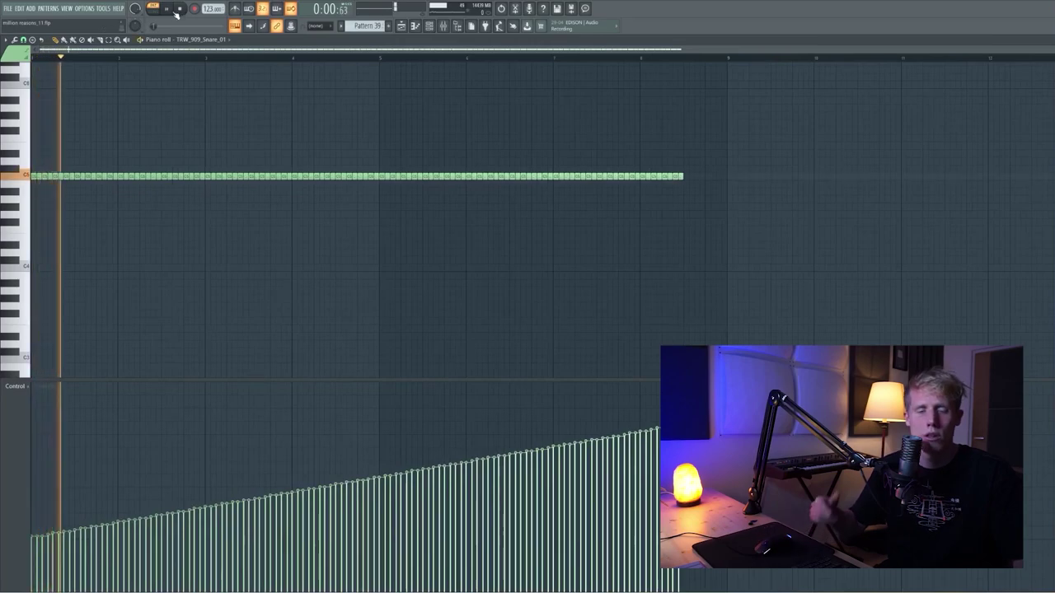
click(469, 57)
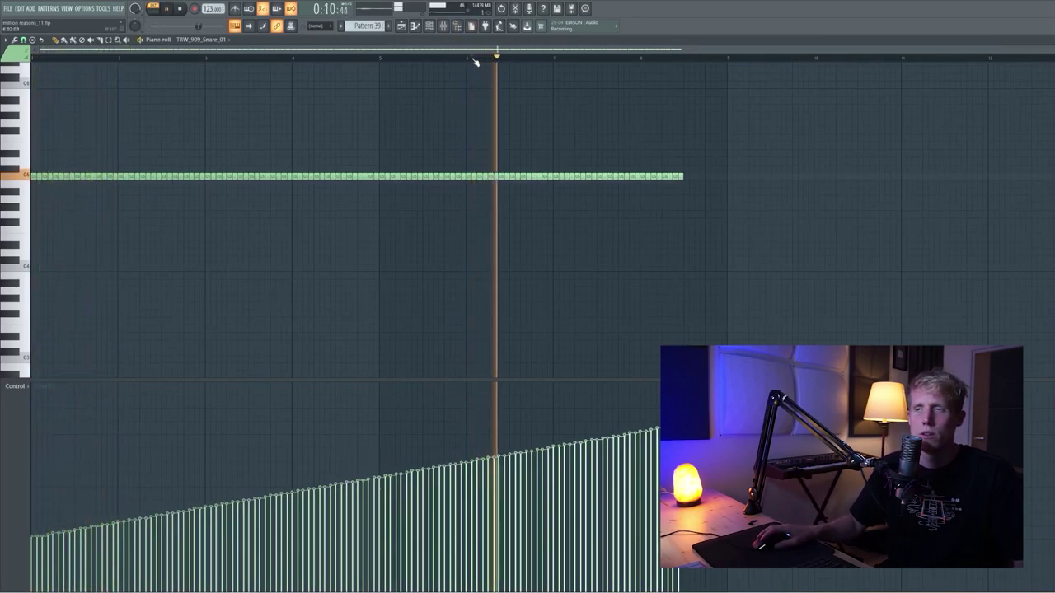
key(space)
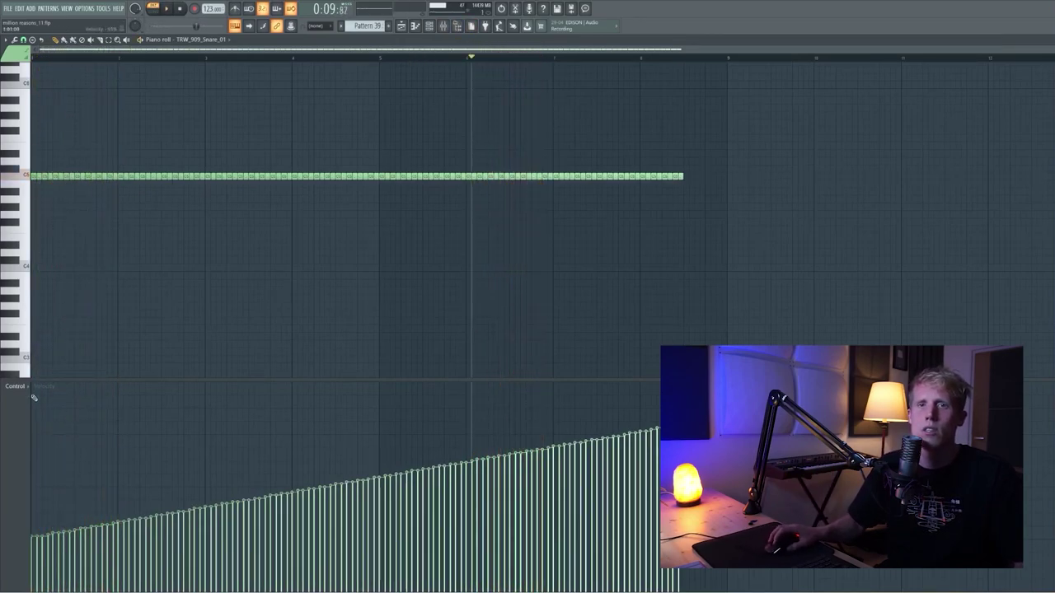
- Show the snare notes' fine pitch values in the piano roll, and play the rising pitch section from bar 5
click(19, 386)
click(43, 445)
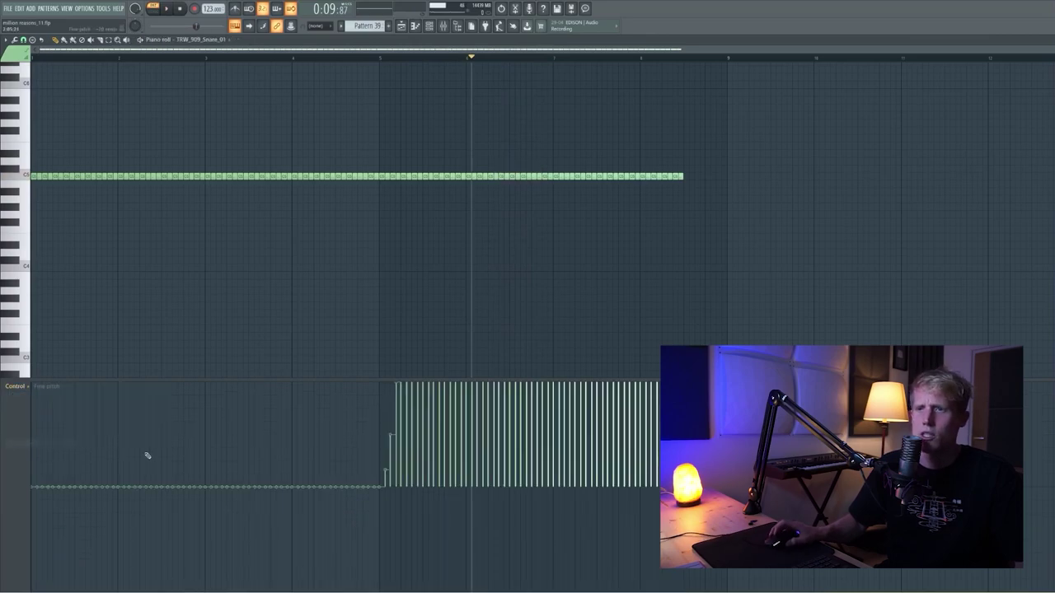
scroll(247, 247, up, 3)
click(379, 57)
key(space)
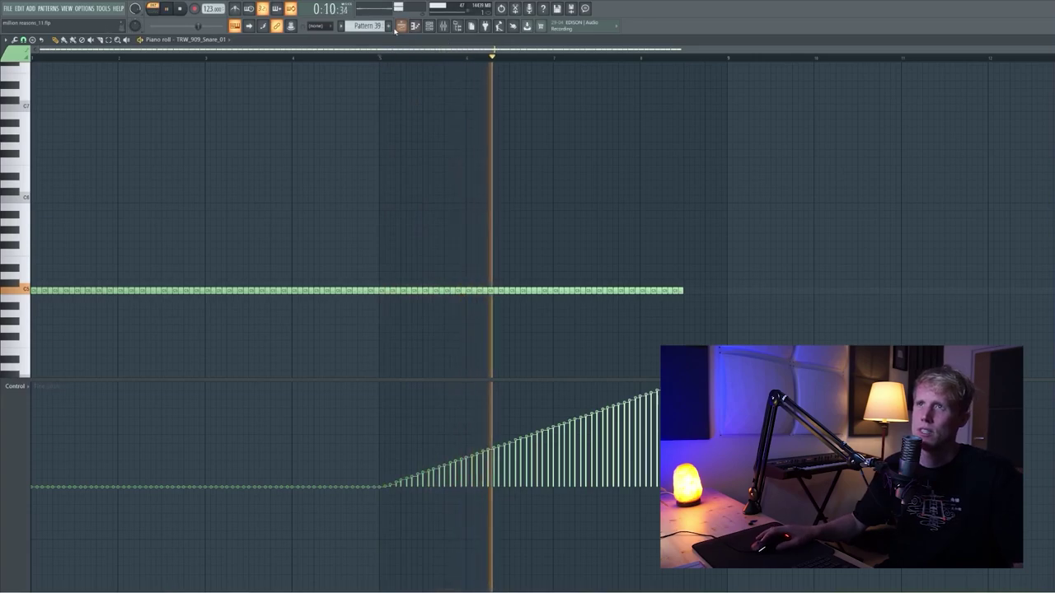
key(space)
- Return to the playlist and play the full arrangement from bar 37, looking over the build-up's tracks
click(403, 27)
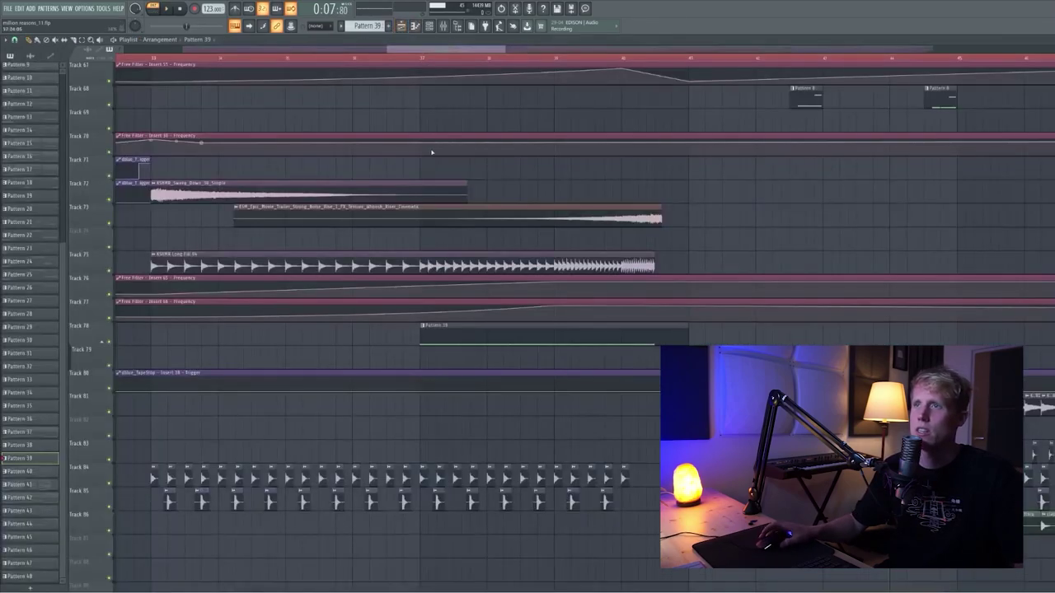
click(430, 59)
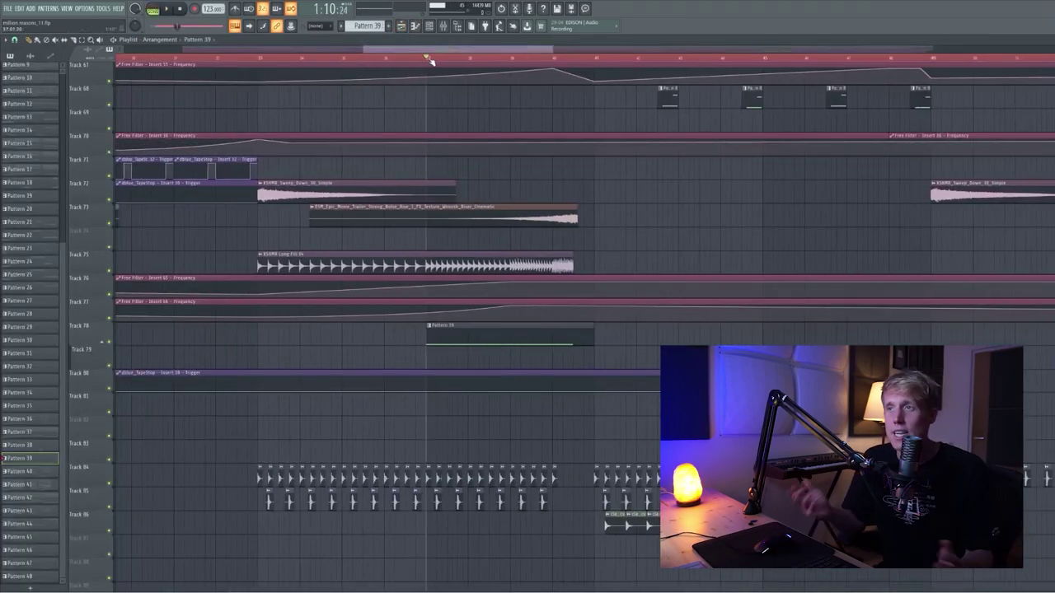
key(space)
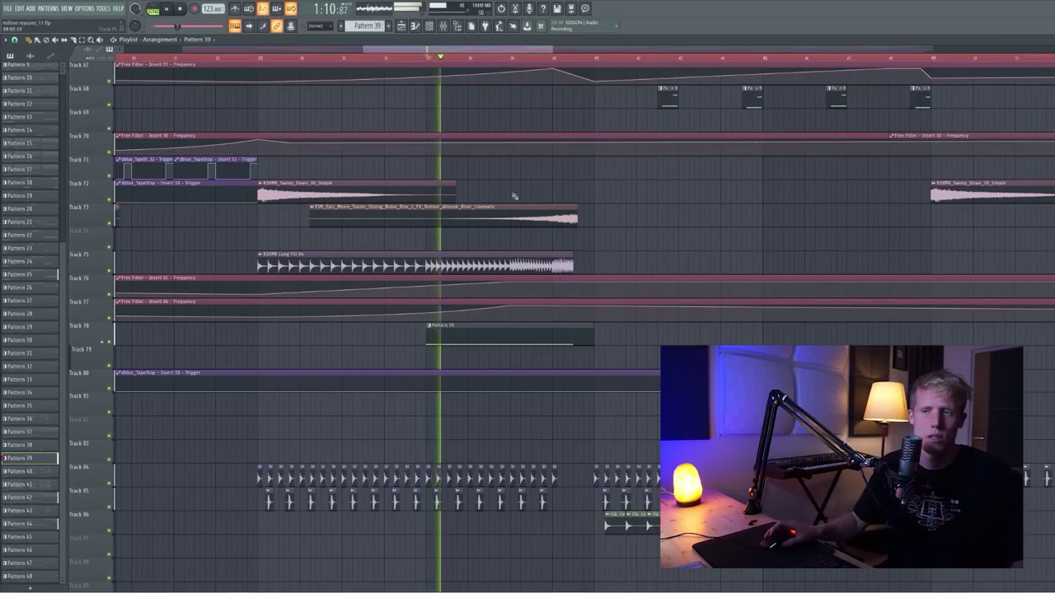
scroll(513, 197, up, 3)
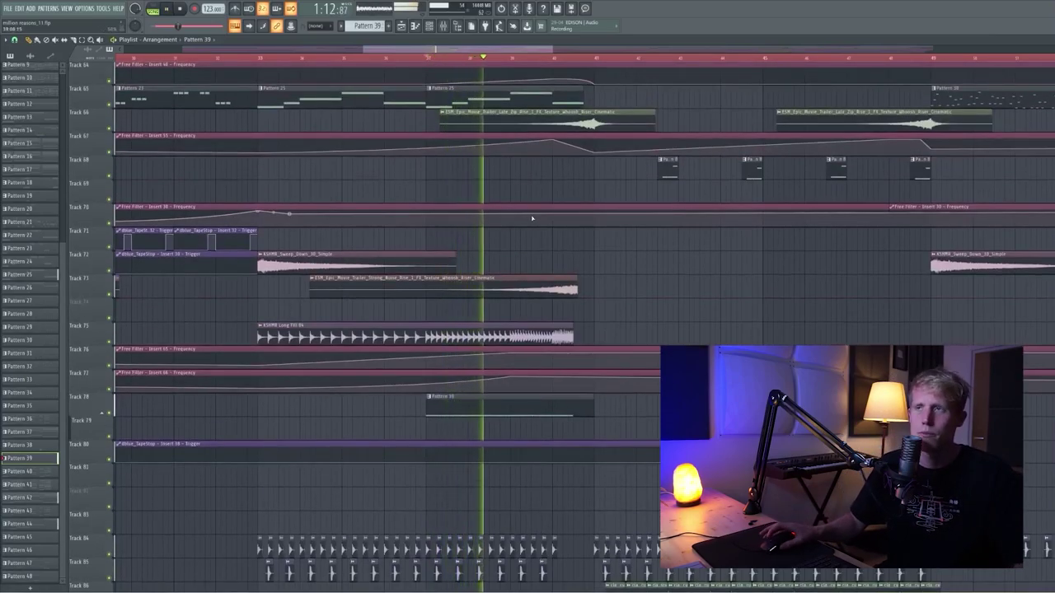
scroll(577, 235, up, 5)
scroll(629, 260, up, 14)
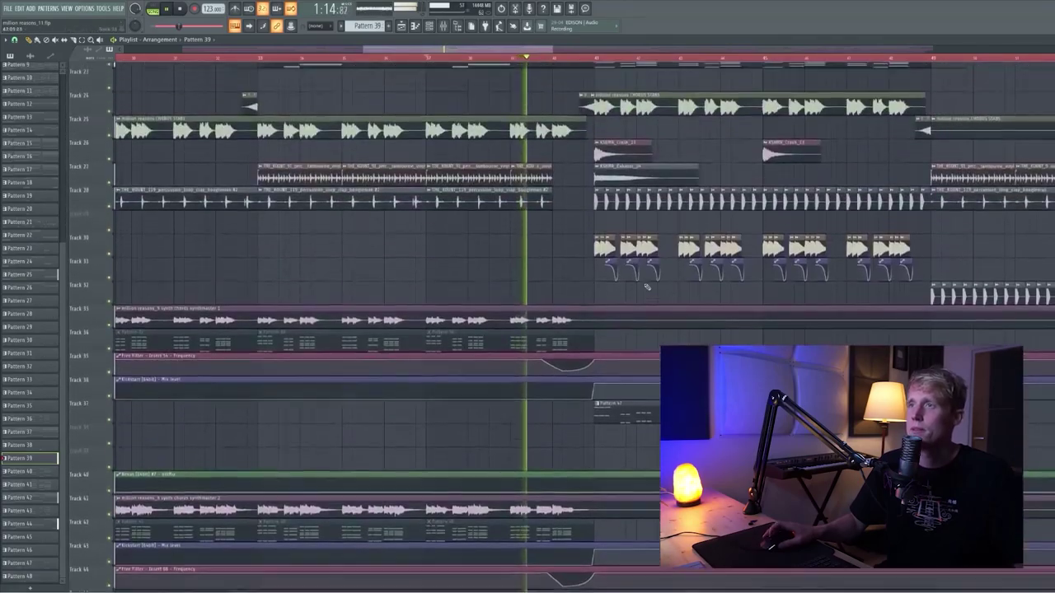
scroll(644, 288, up, 1)
scroll(643, 288, down, 5)
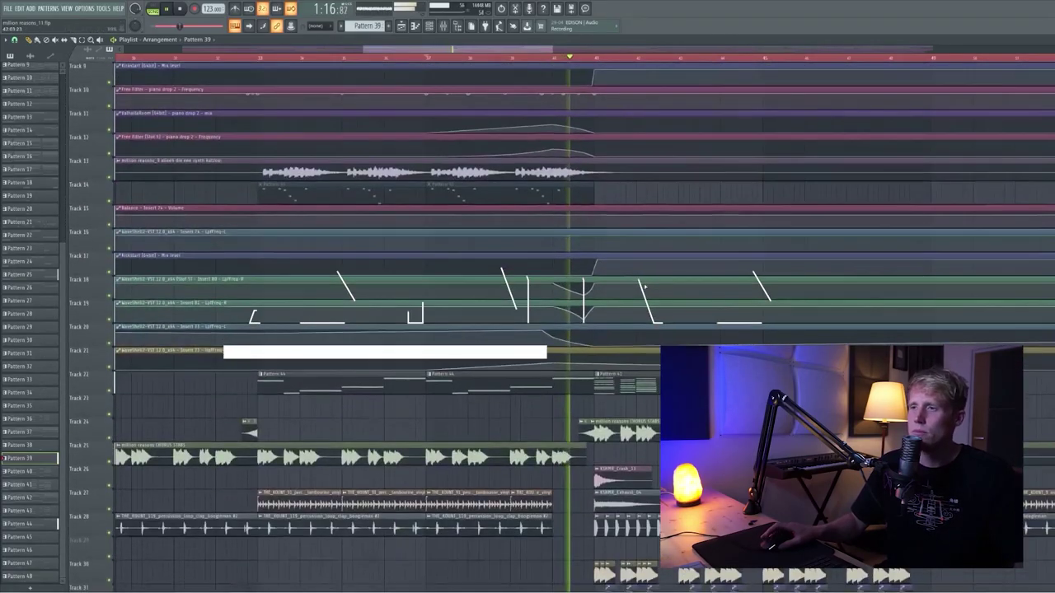